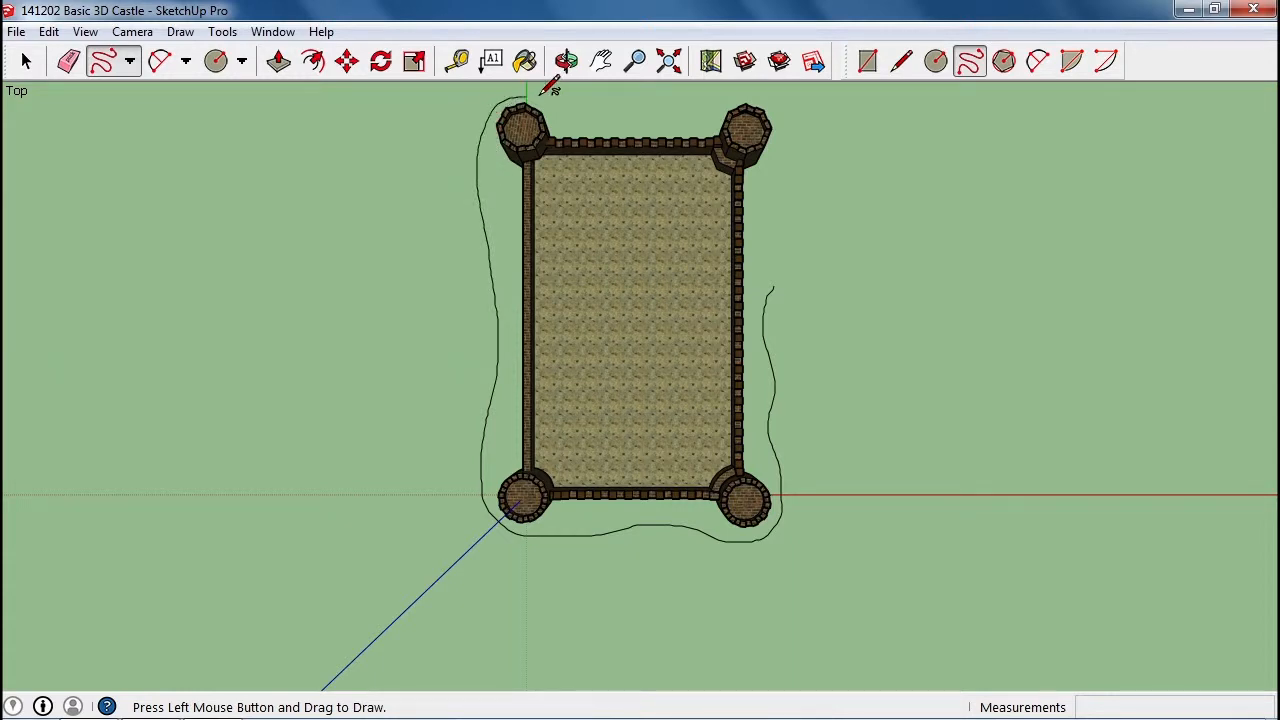
Step: Draw two closed, wavy freehand outlines on the ground around the castle, one close to the walls and a larger one outside it
drag(664, 100, 741, 96)
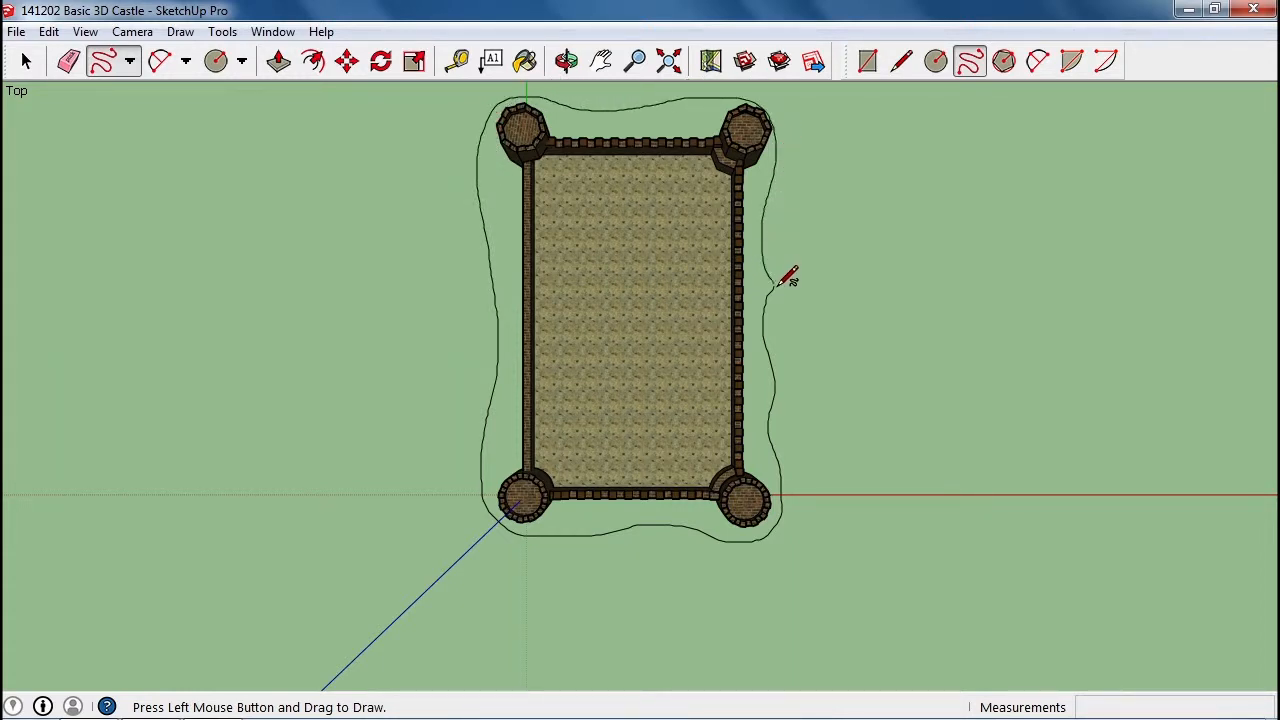
drag(779, 286, 775, 289)
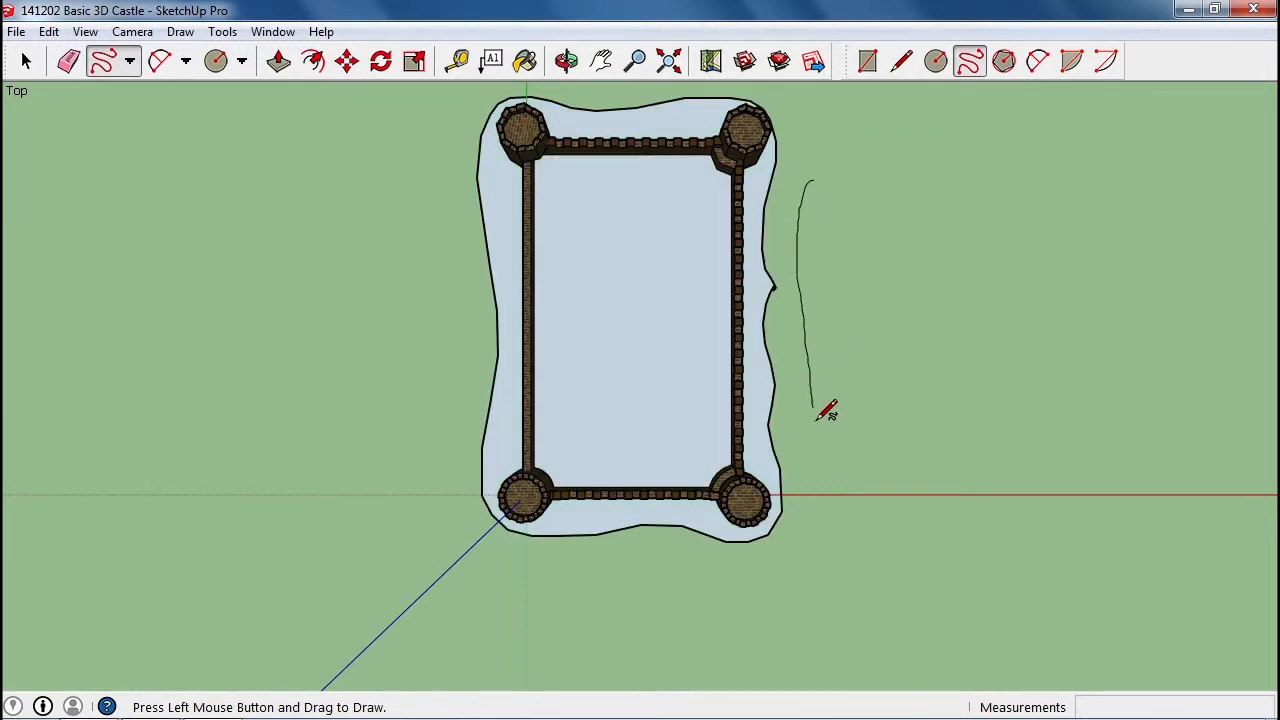
drag(643, 560, 575, 557)
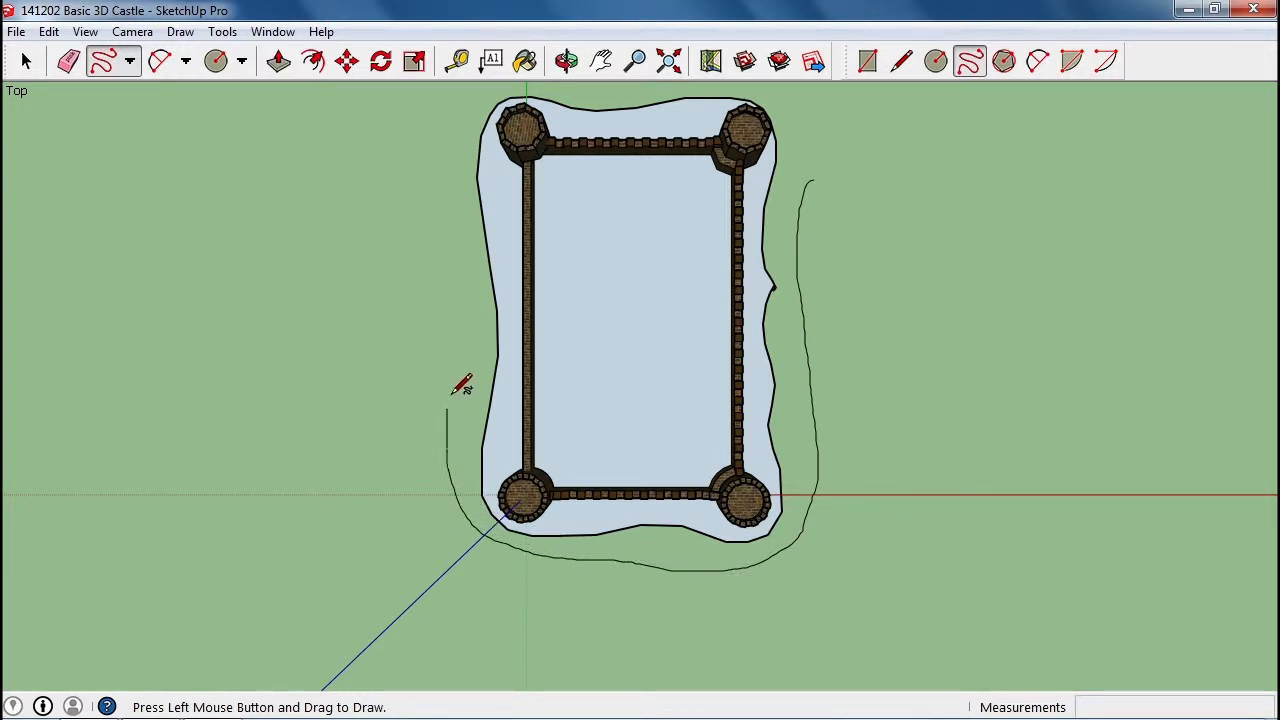
mouse_move(476, 91)
mouse_down()
mouse_move(520, 62)
mouse_move(704, 92)
mouse_up()
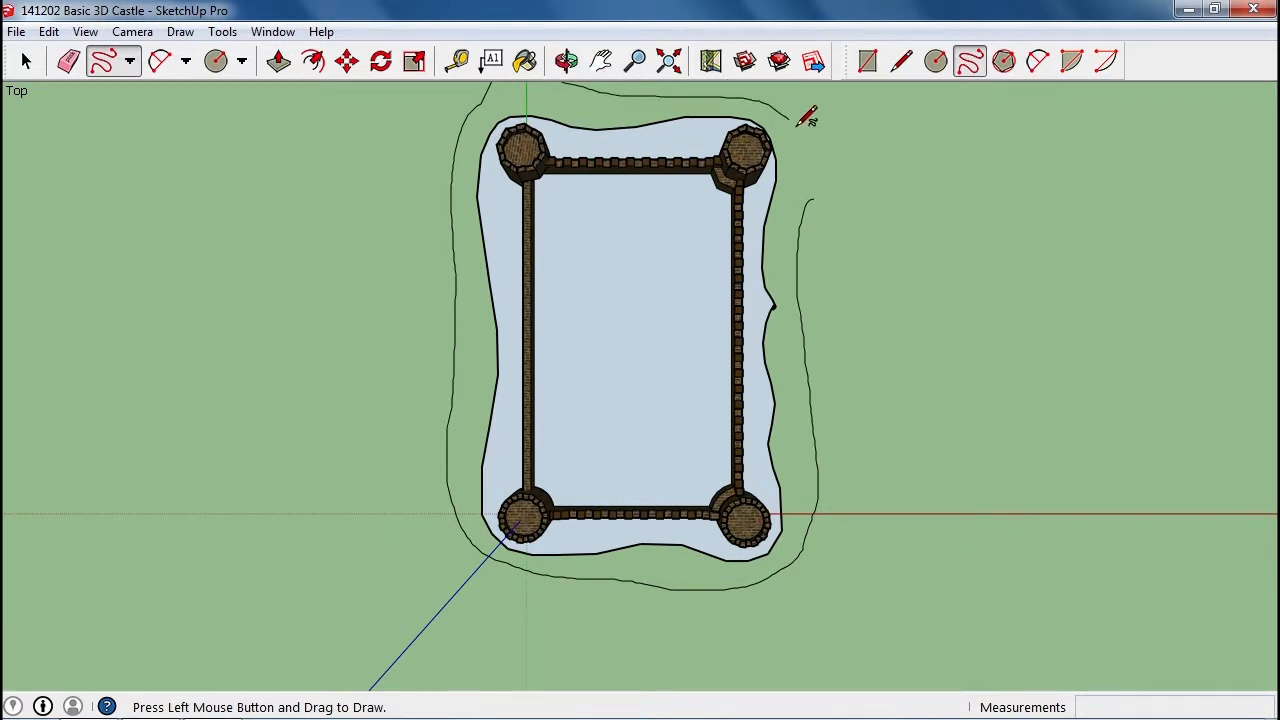
drag(808, 230, 811, 210)
scroll(860, 285, up, 5)
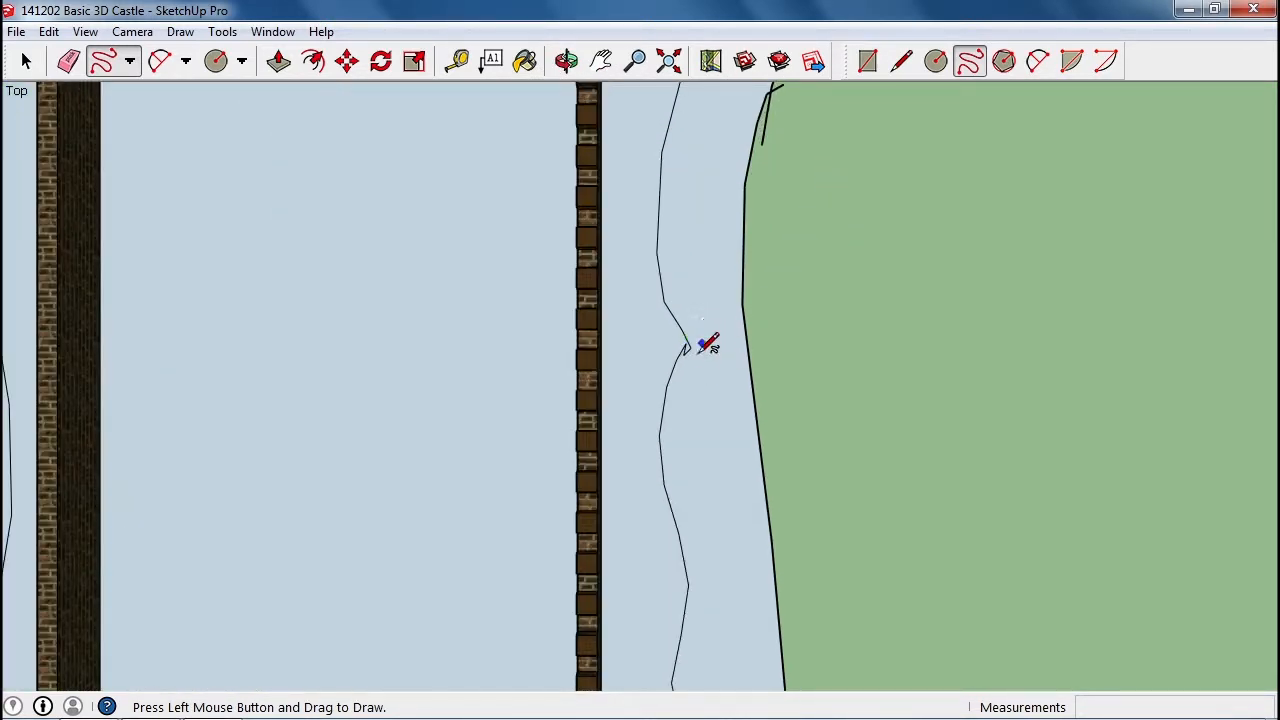
key(space)
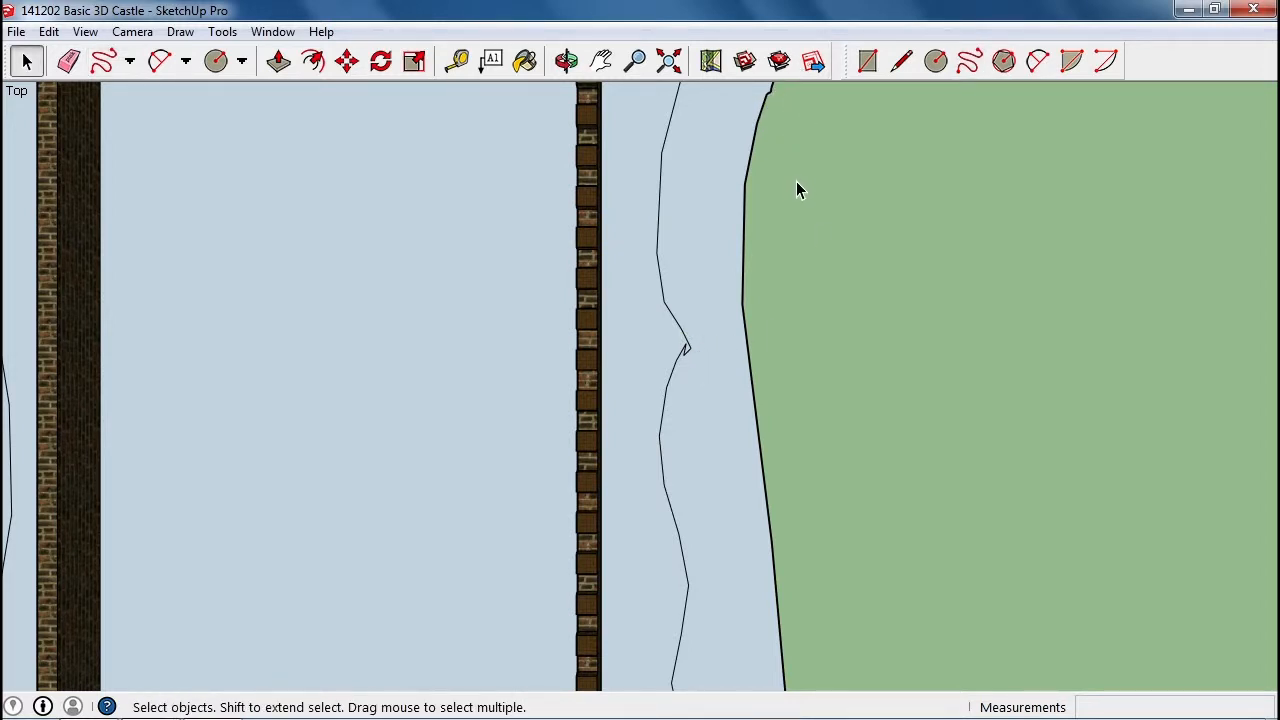
scroll(802, 263, down, 6)
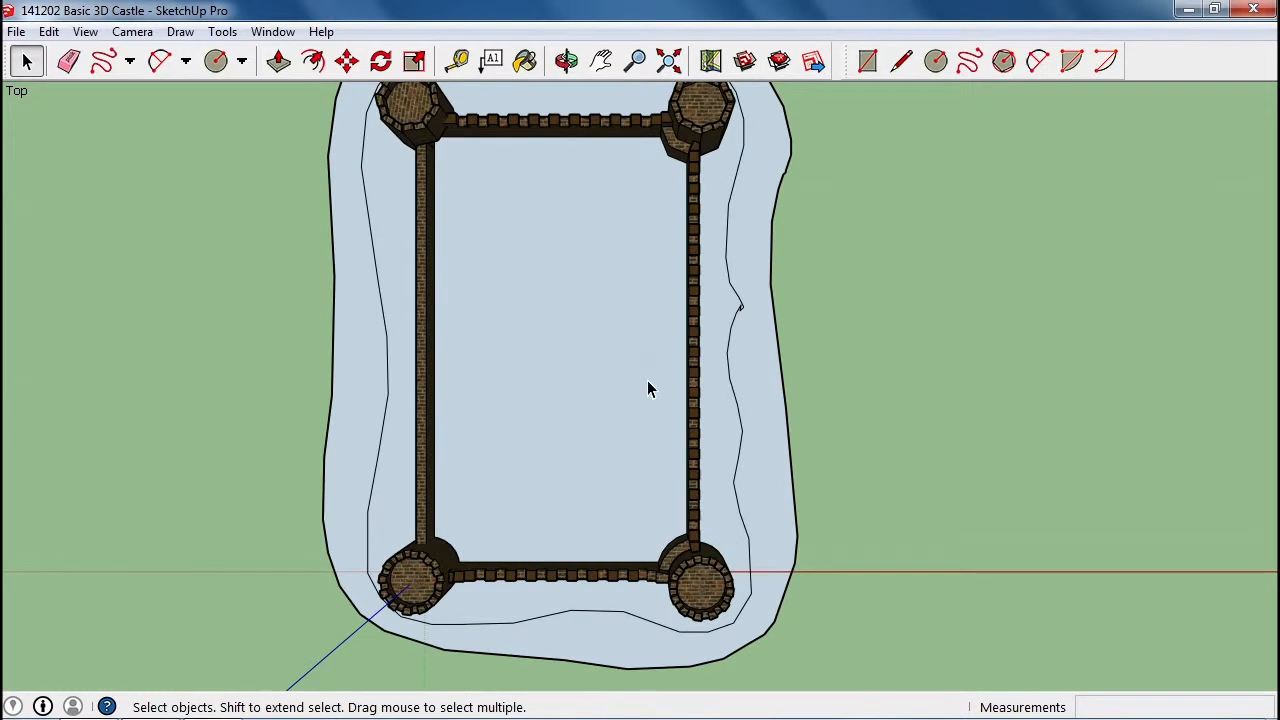
Step: Paint the ring between the inner and outer freehand outlines with the Water_Deep material as a moat
click(759, 378)
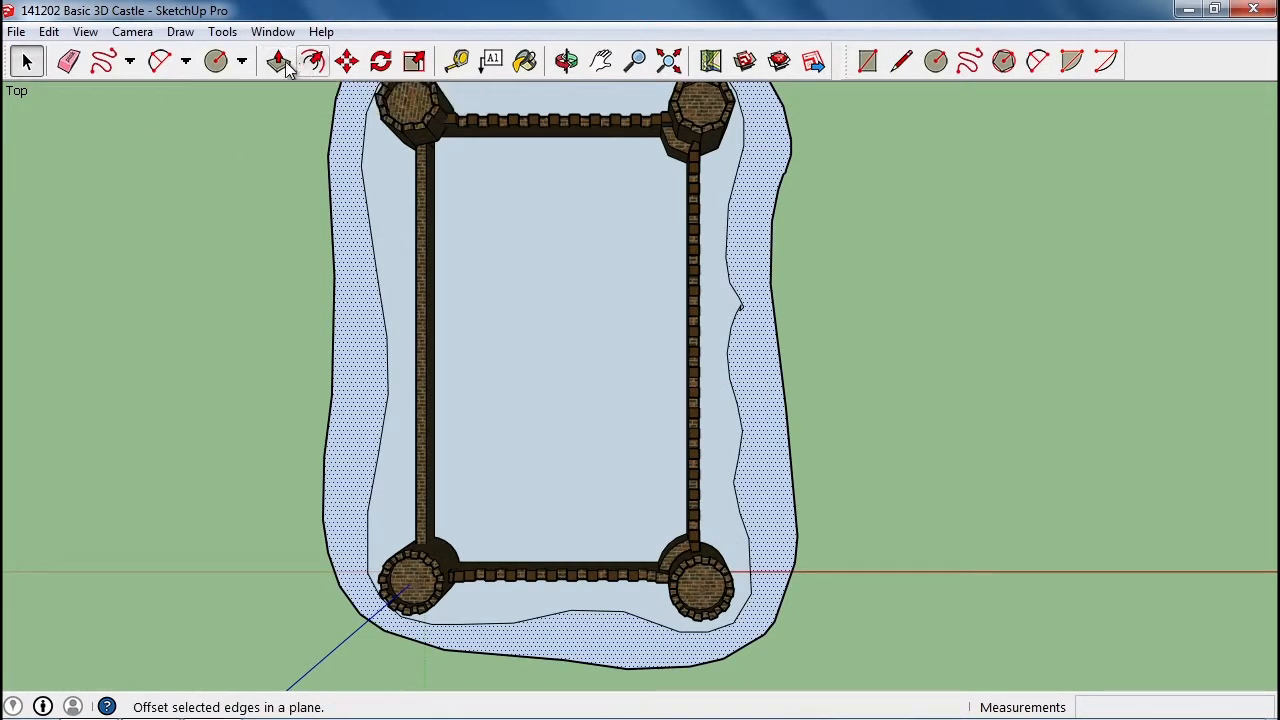
click(530, 60)
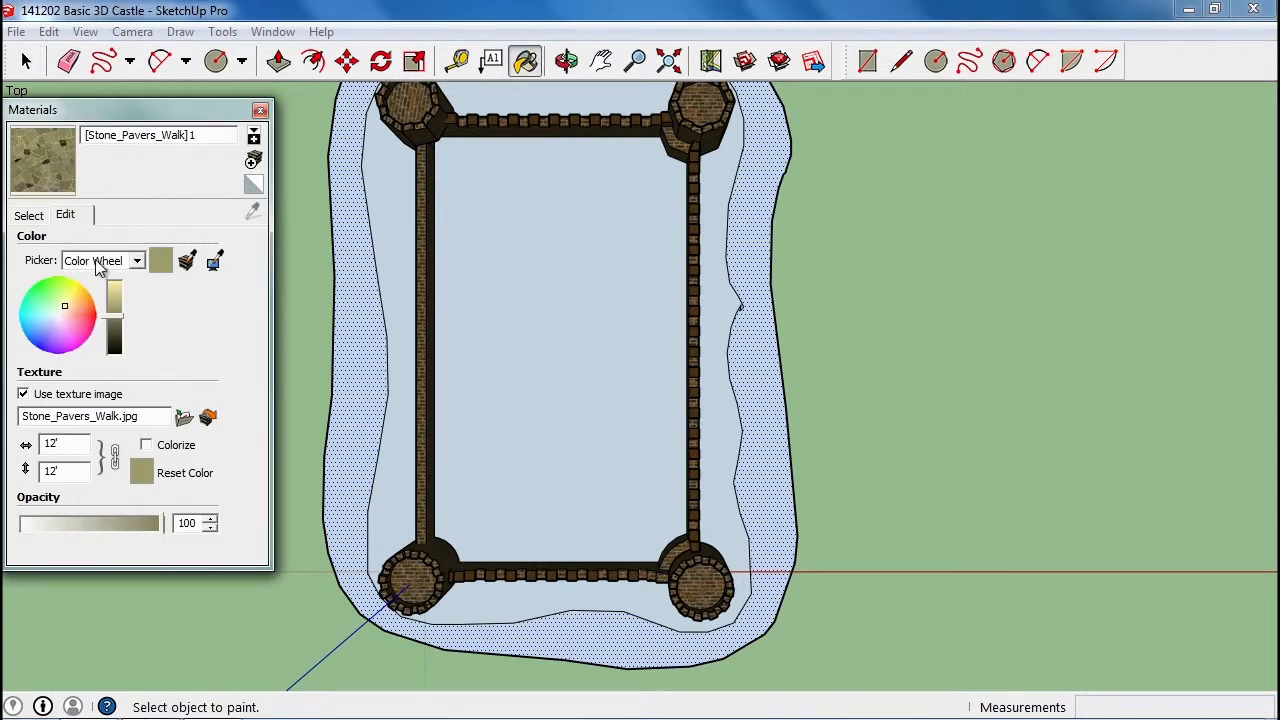
click(29, 215)
click(132, 241)
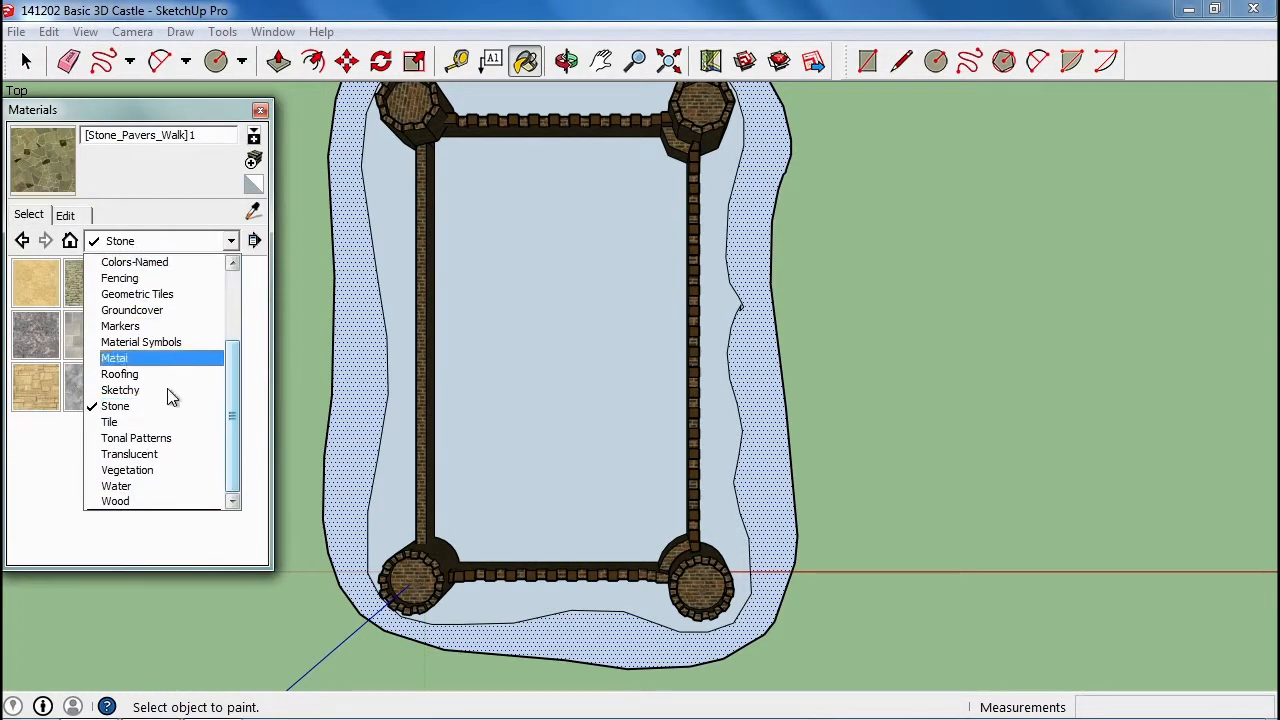
click(148, 490)
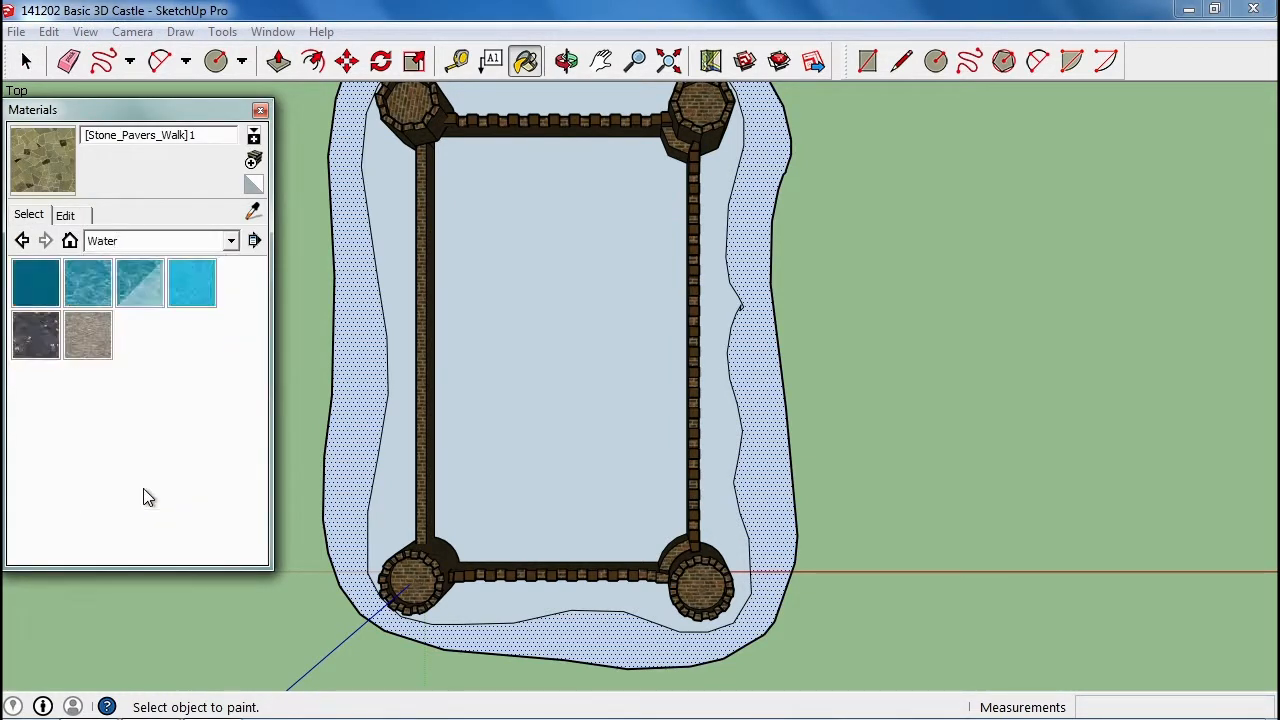
click(37, 280)
click(371, 400)
scroll(366, 391, up, 4)
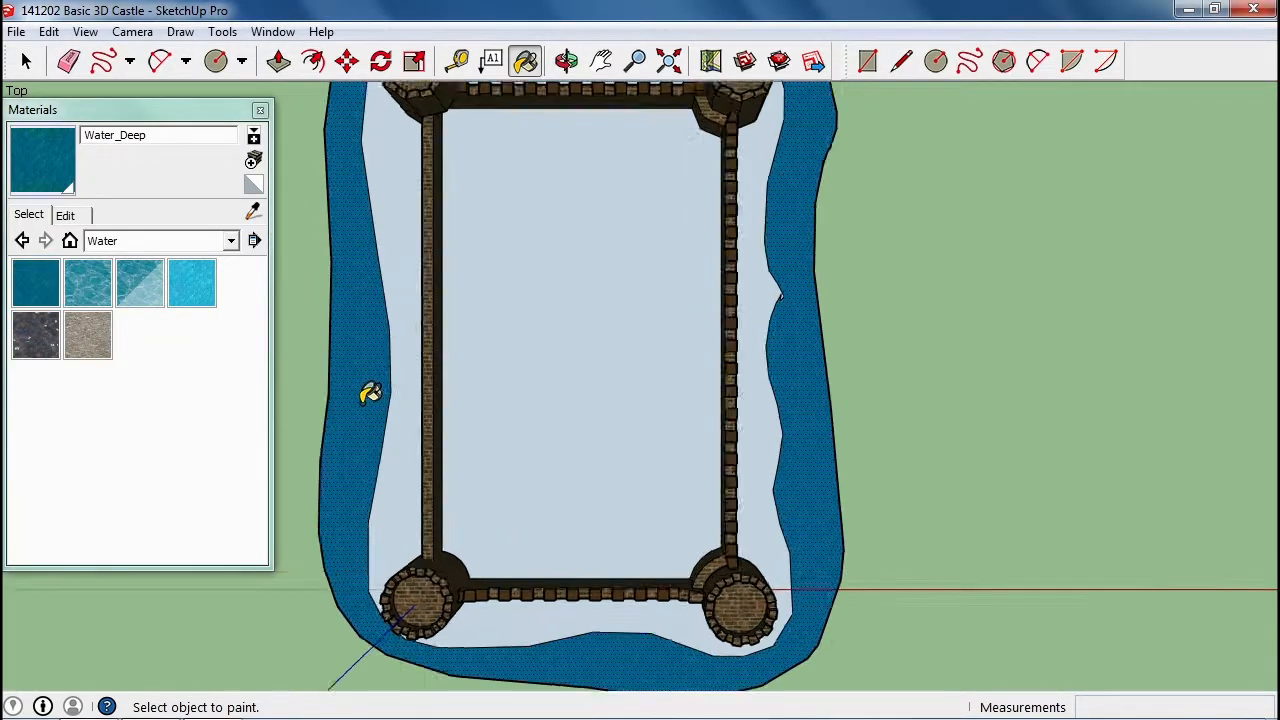
Step: Paint the ground strip between the castle walls and the moat with the Vegetation_Grass_Artificial material
key(space)
click(434, 346)
middle_drag(396, 397, 303, 247)
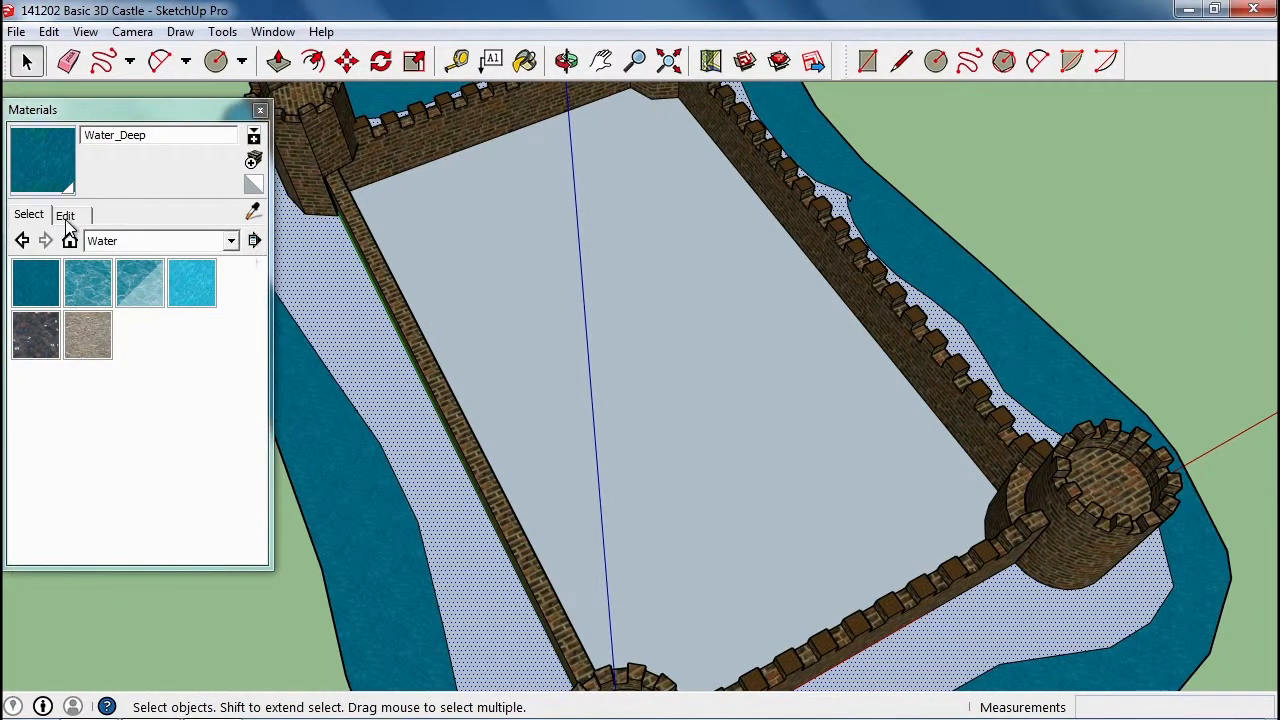
click(110, 249)
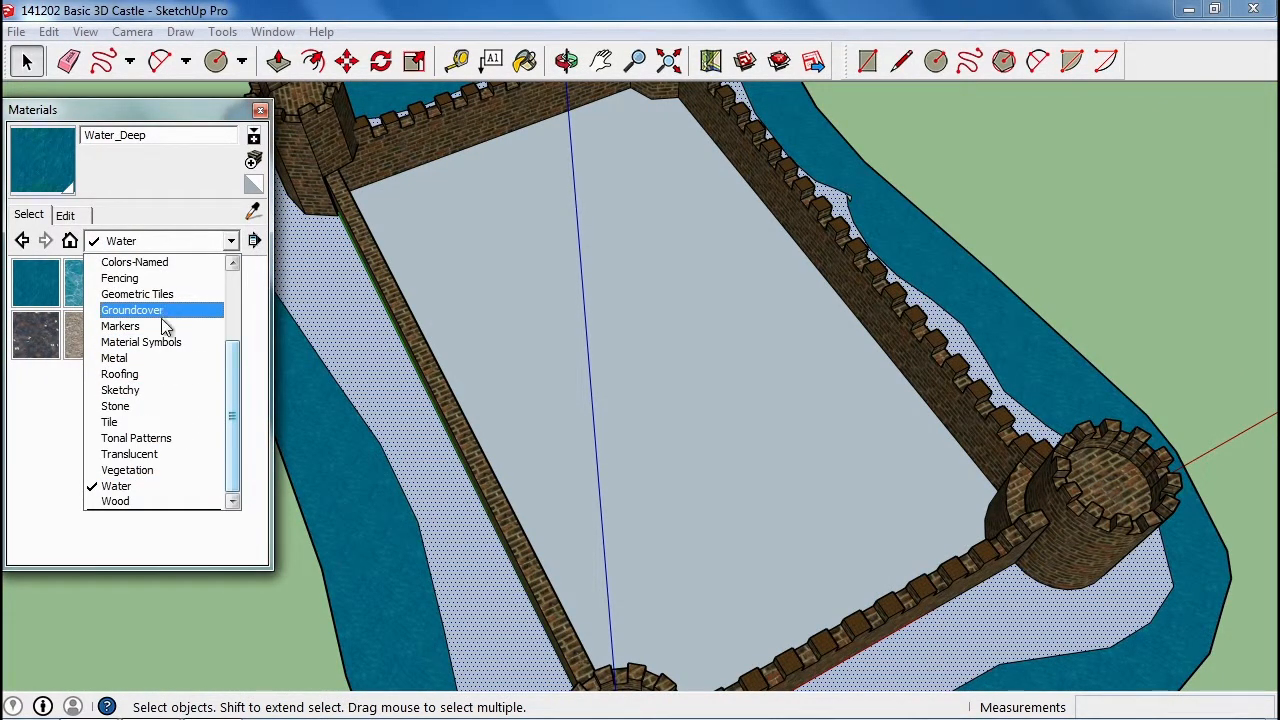
click(140, 470)
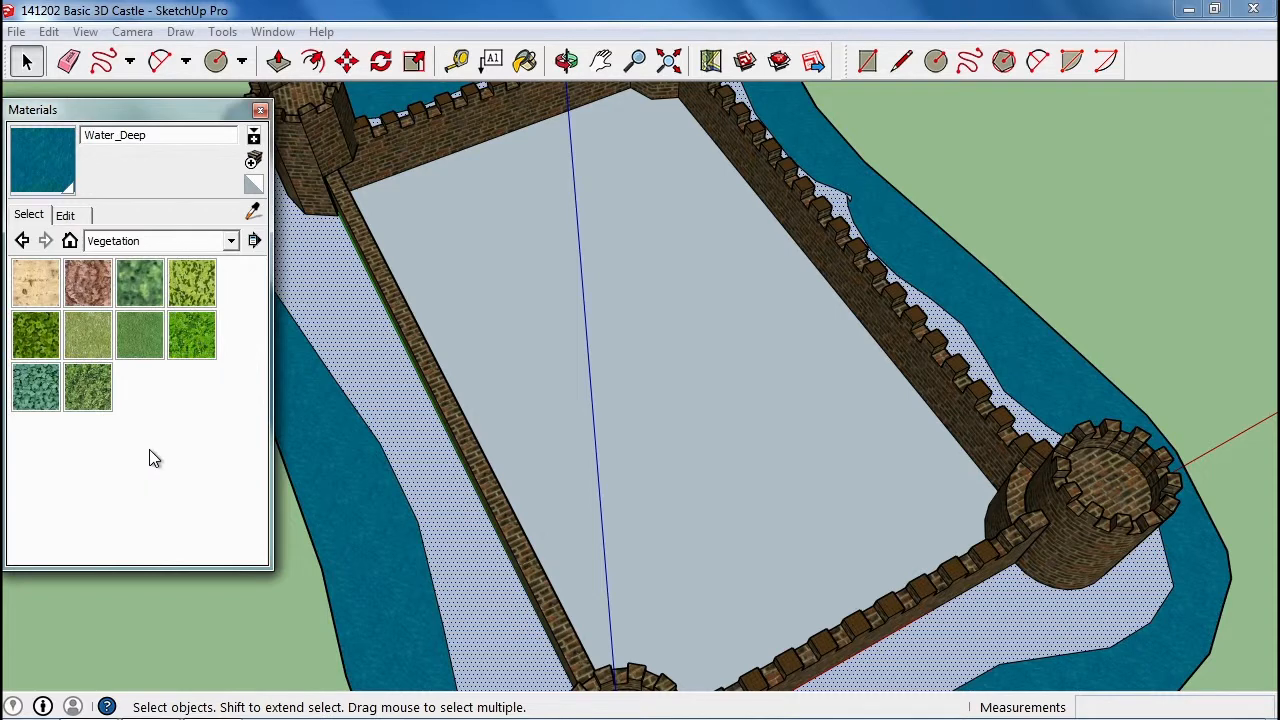
click(140, 345)
click(449, 463)
middle_drag(449, 463, 630, 375)
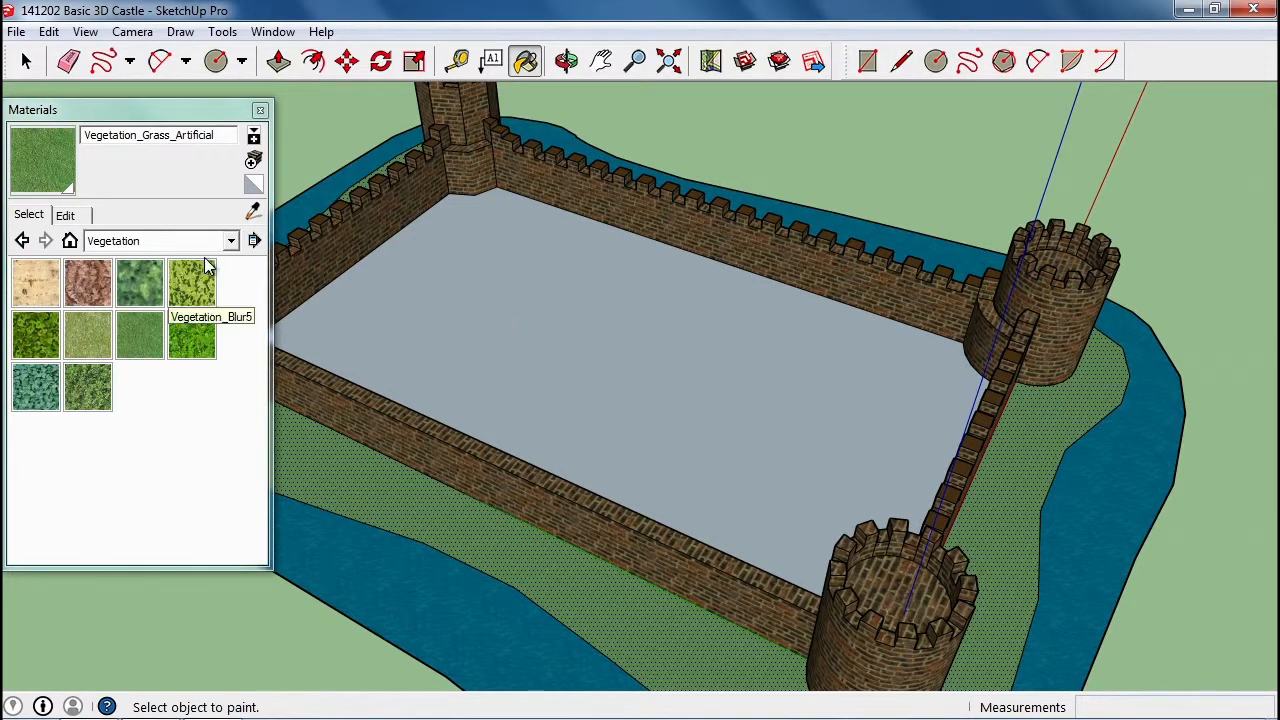
click(65, 215)
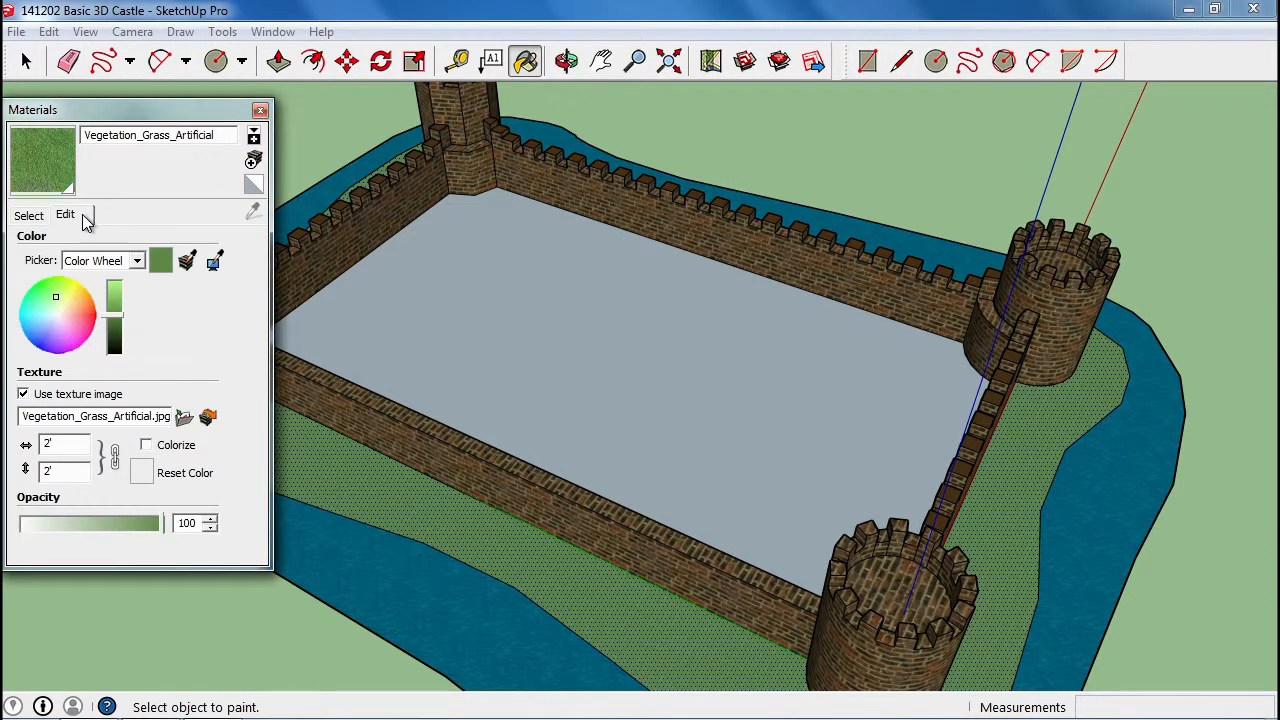
click(36, 216)
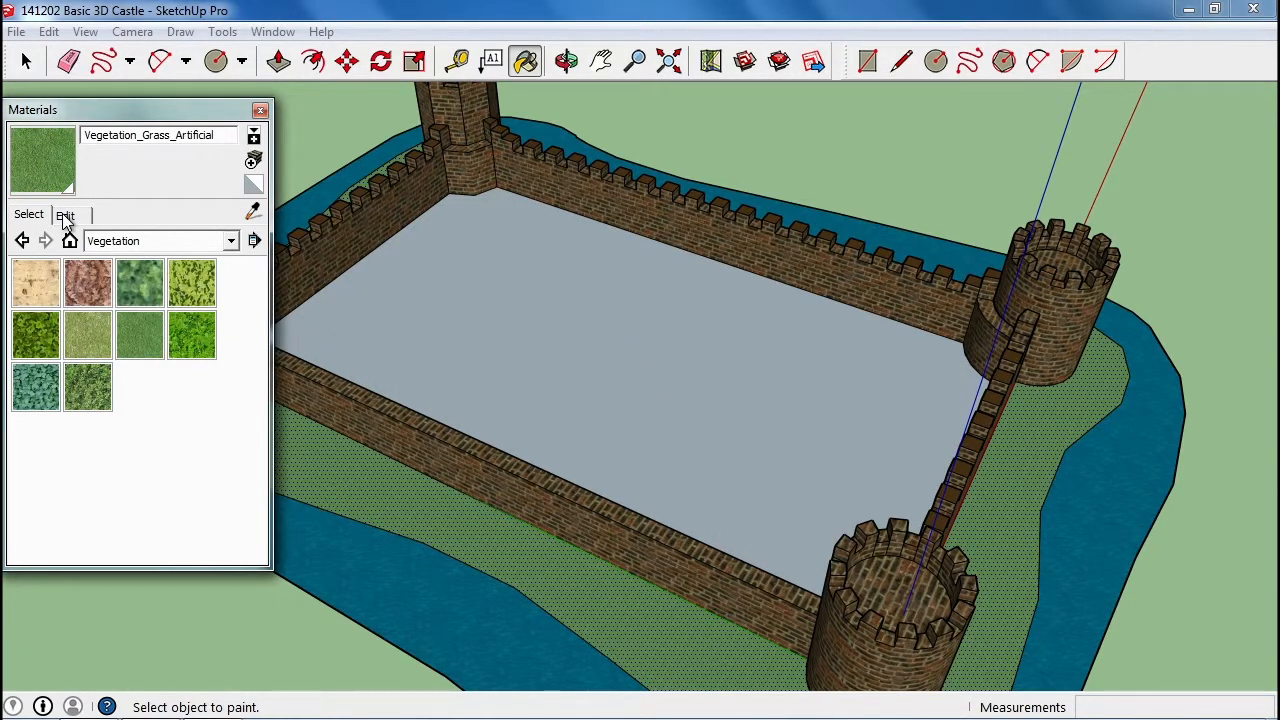
Step: Paint the courtyard floor inside the walls with the Stone_Pavers_Walk material from the Stone collection
click(115, 240)
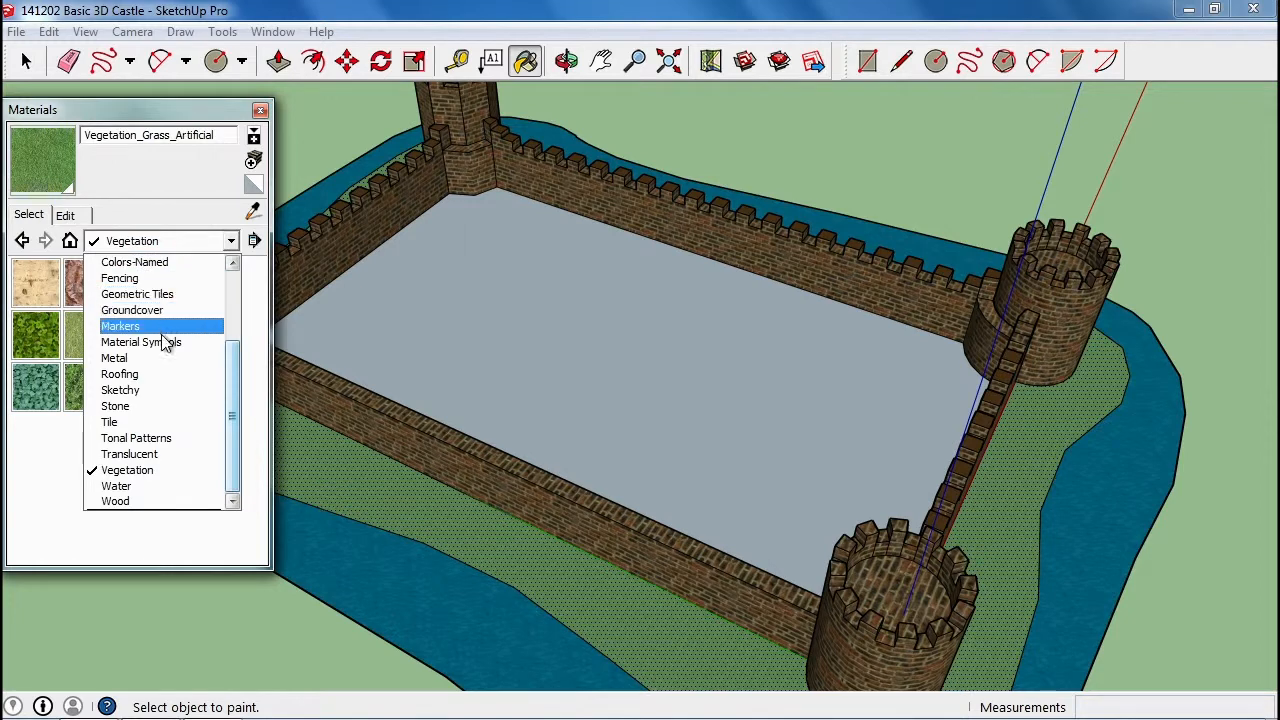
click(115, 405)
click(190, 335)
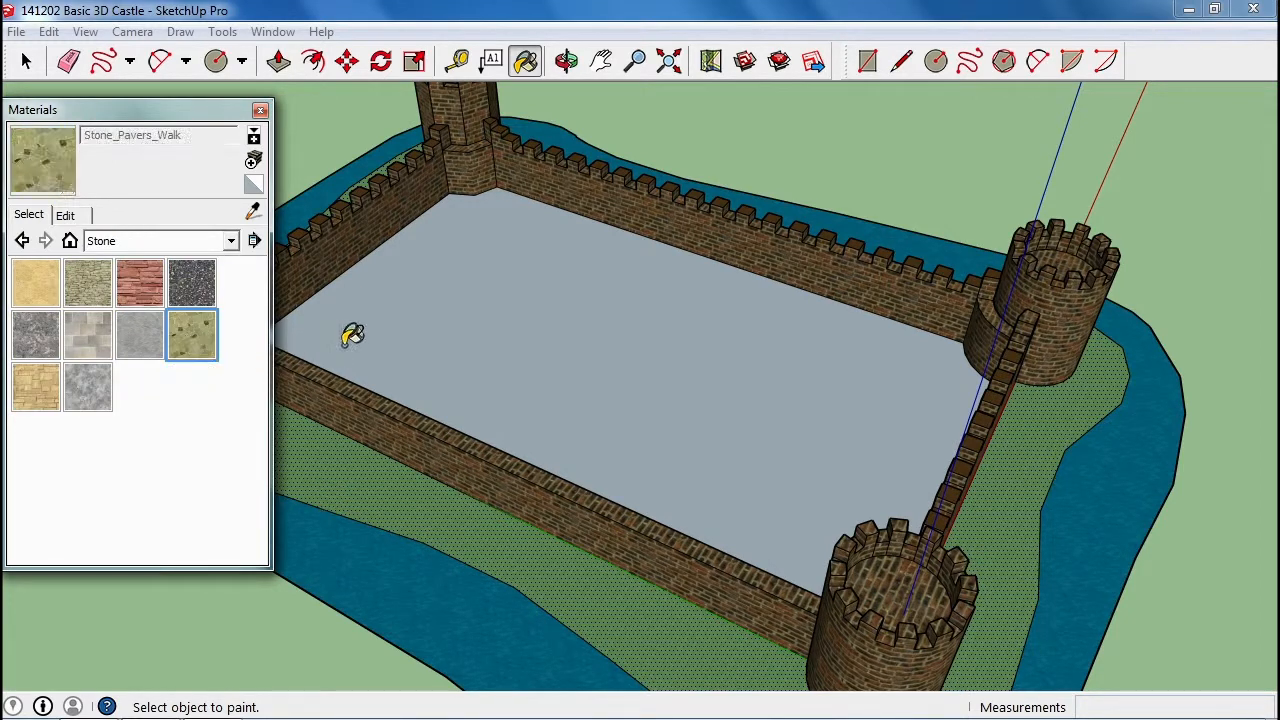
click(585, 400)
Step: Set the courtyard paver texture's size to 12', darken its colour, and close the material settings
click(66, 216)
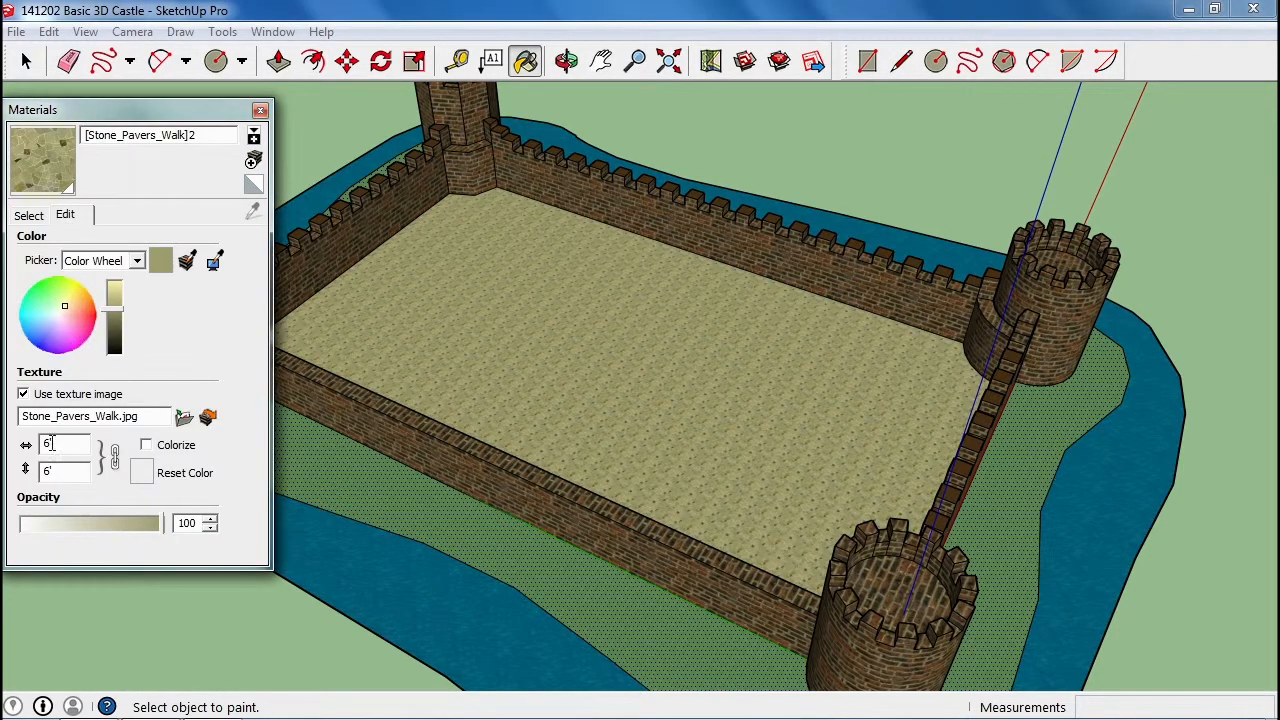
text(12)
key(Return)
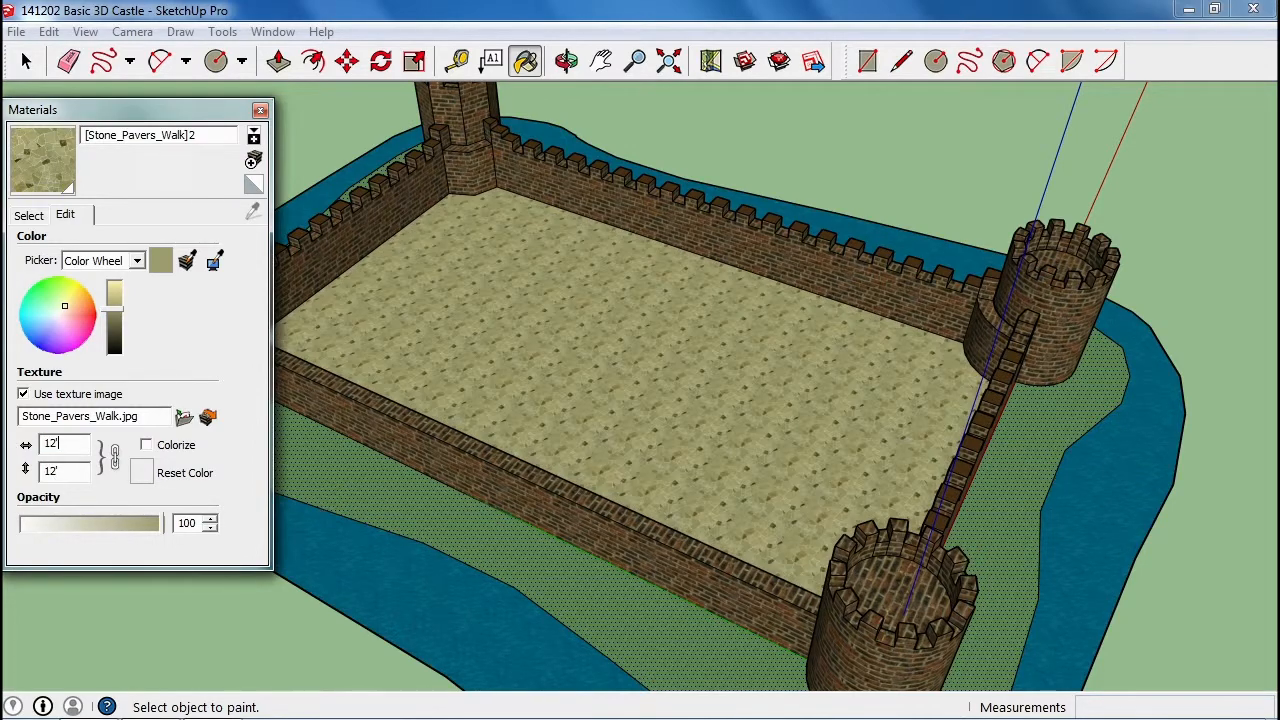
drag(120, 311, 121, 323)
mouse_move(576, 336)
middle_down()
mouse_move(651, 300)
mouse_move(823, 266)
mouse_move(625, 258)
mouse_move(486, 277)
mouse_move(515, 270)
middle_up()
mouse_move(757, 238)
middle_down()
mouse_move(477, 260)
mouse_move(495, 256)
mouse_move(403, 289)
mouse_move(771, 343)
mouse_move(509, 343)
mouse_move(512, 330)
mouse_move(434, 314)
mouse_move(723, 314)
mouse_move(652, 290)
middle_up()
scroll(499, 311, down, 3)
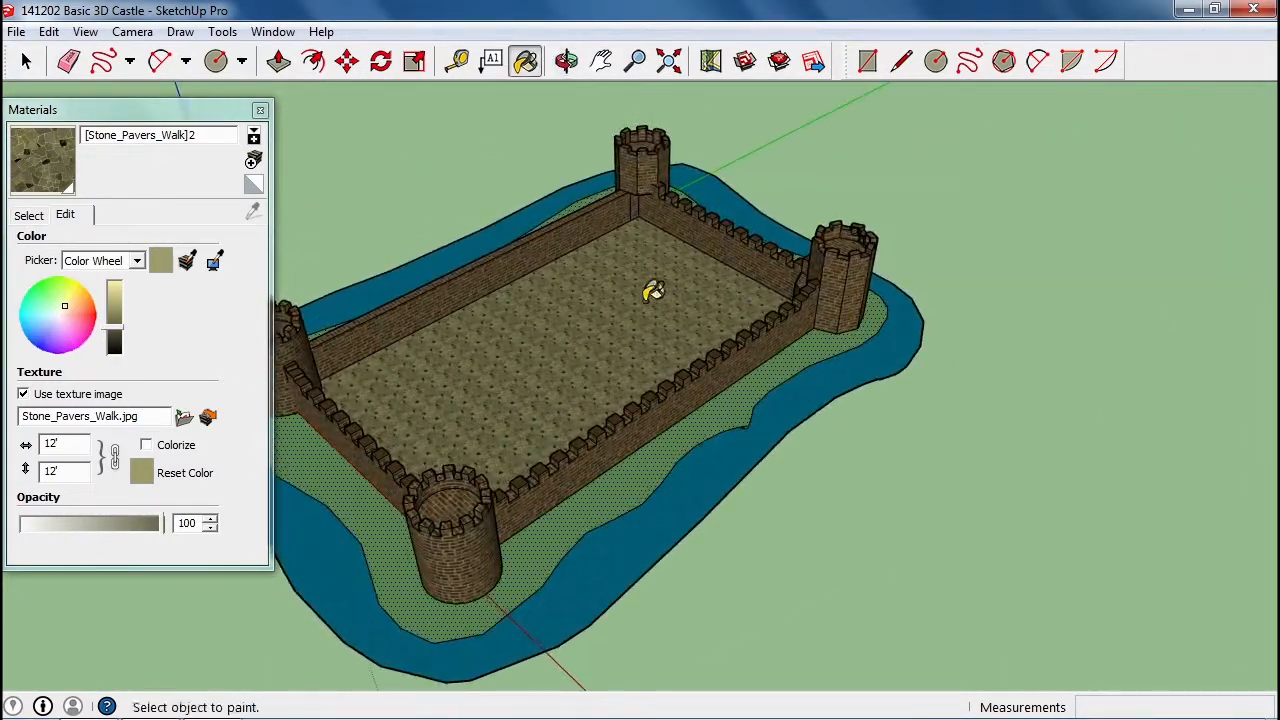
click(260, 110)
Step: Undo the material painting and both freehand outlines, back to the castle with its original paved courtyard
key(ctrl)
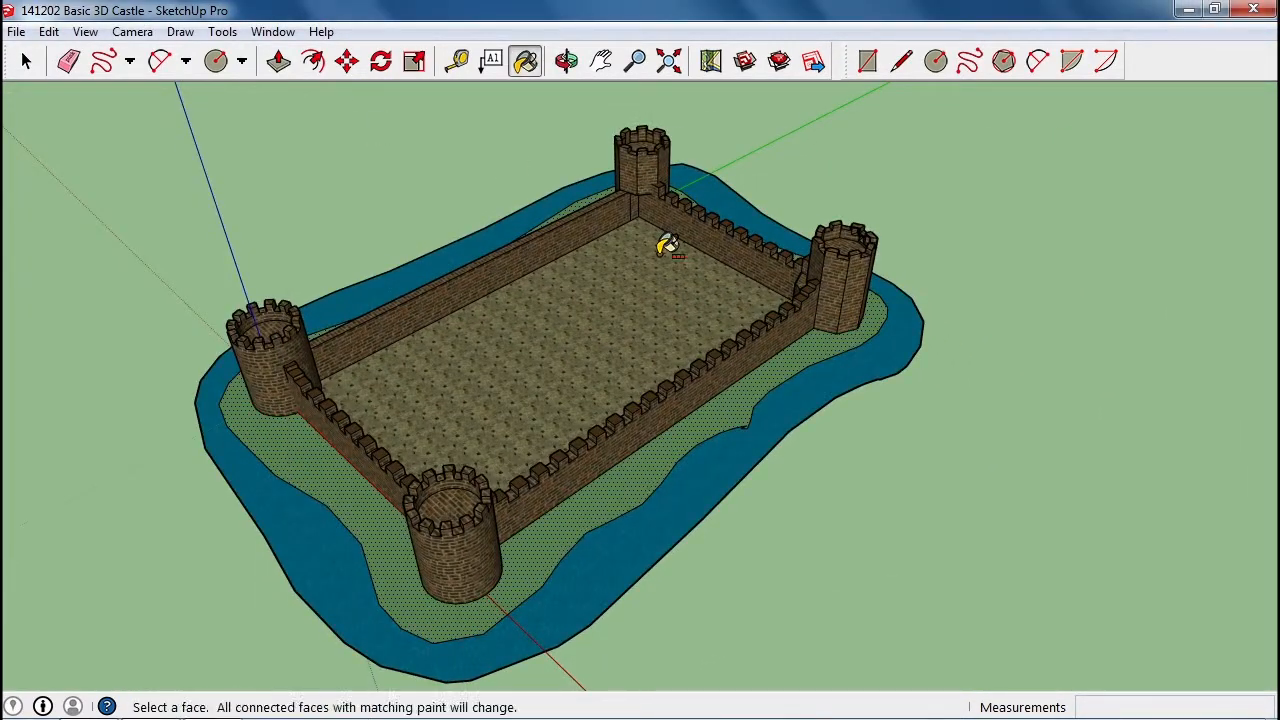
key(ctrl+z)
key(ctrl+z)
key(ctrl+z)
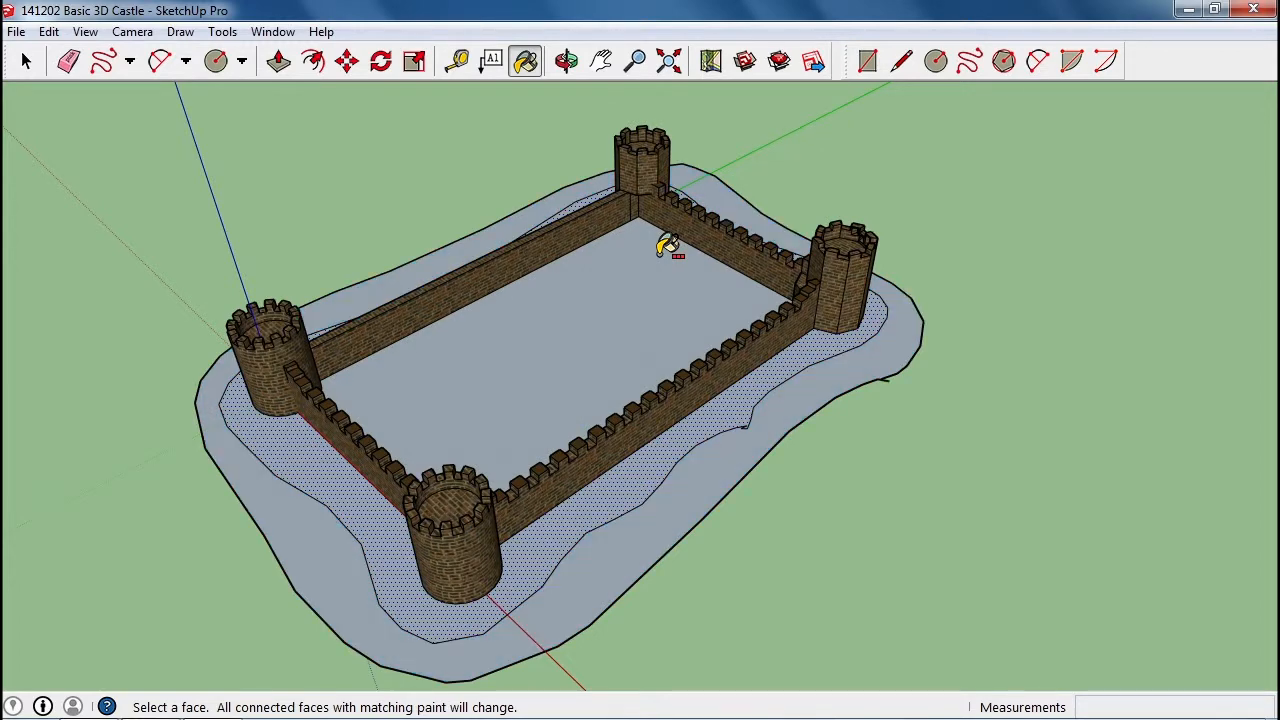
key(ctrl+z)
key(ctrl+z)
key(ctrl+z)
Step: Switch to the standard Top view and draw a ground rectangle enclosing all four towers of the castle
mouse_move(660, 253)
middle_down()
mouse_move(546, 289)
mouse_move(800, 314)
middle_up()
click(133, 32)
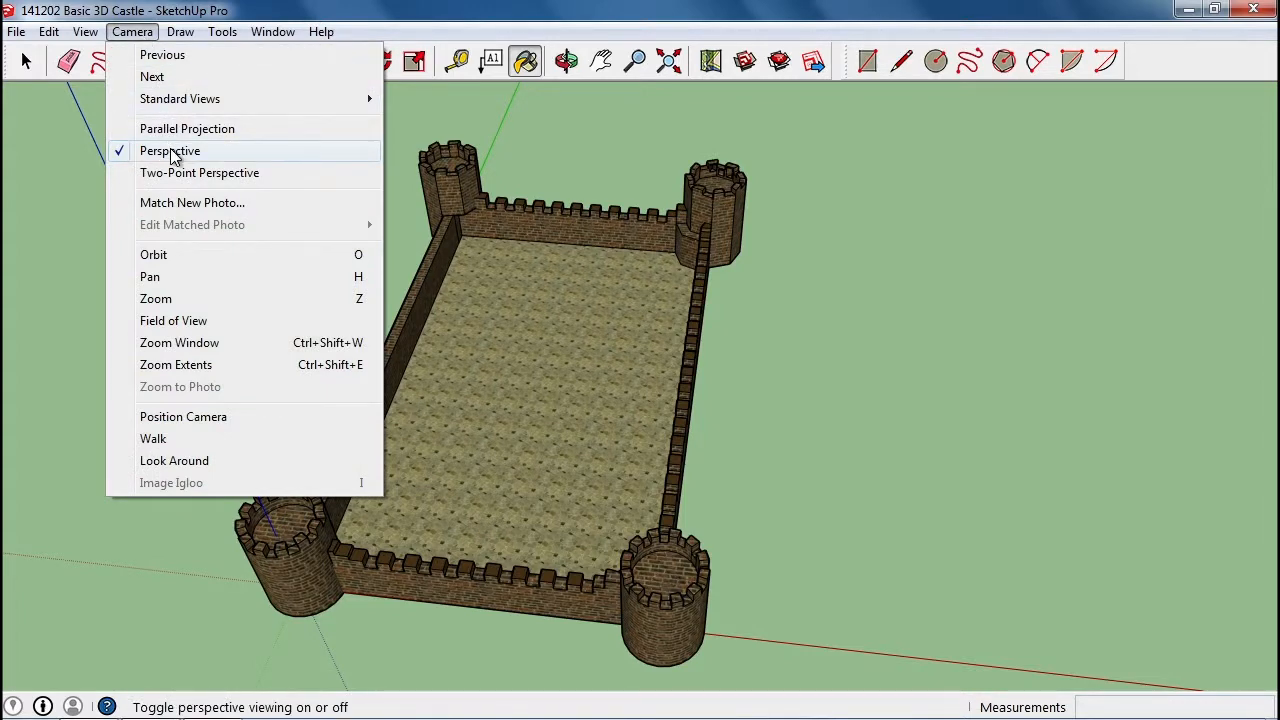
mouse_move(183, 99)
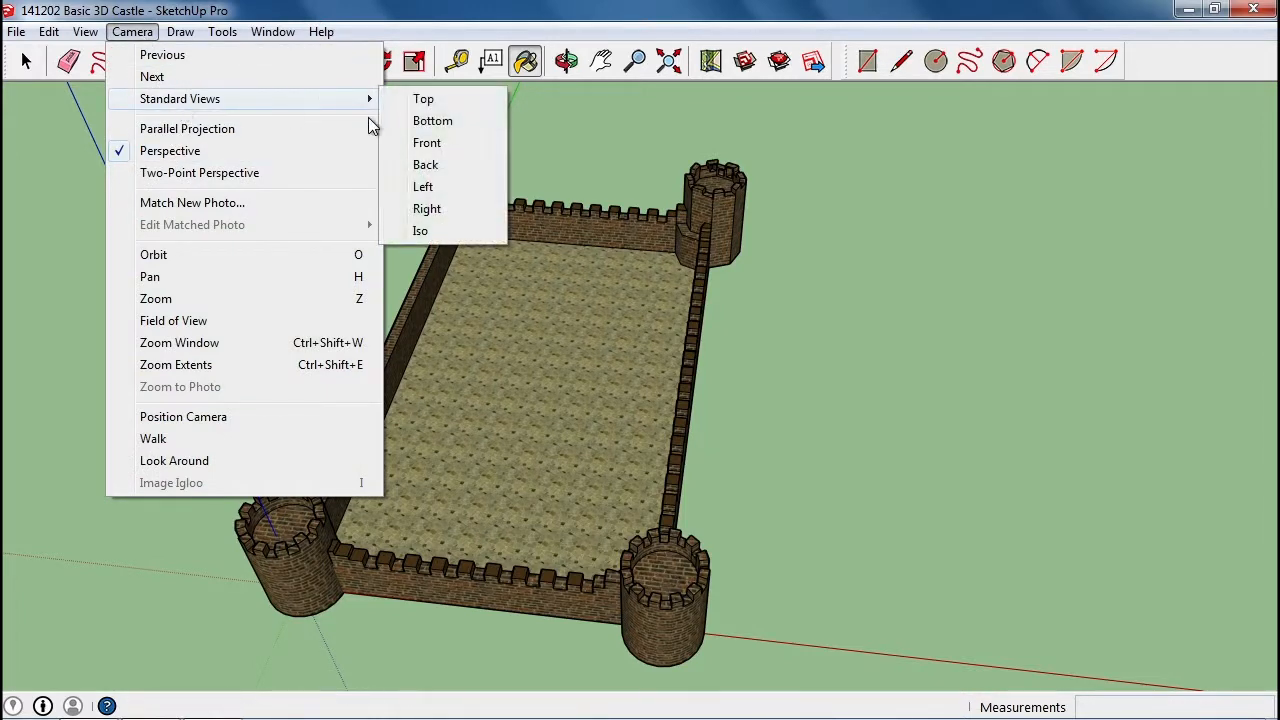
click(425, 98)
scroll(622, 249, down, 2)
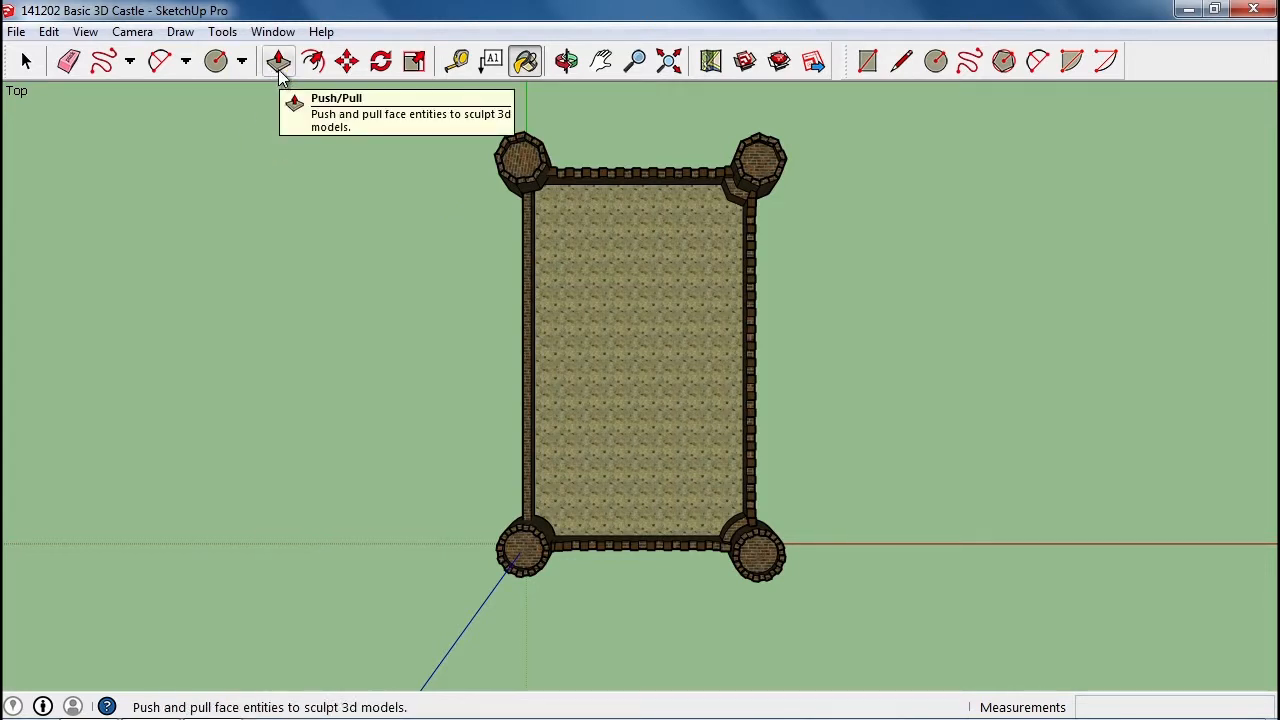
click(241, 62)
click(250, 89)
click(472, 140)
click(812, 594)
middle_drag(583, 586, 536, 555)
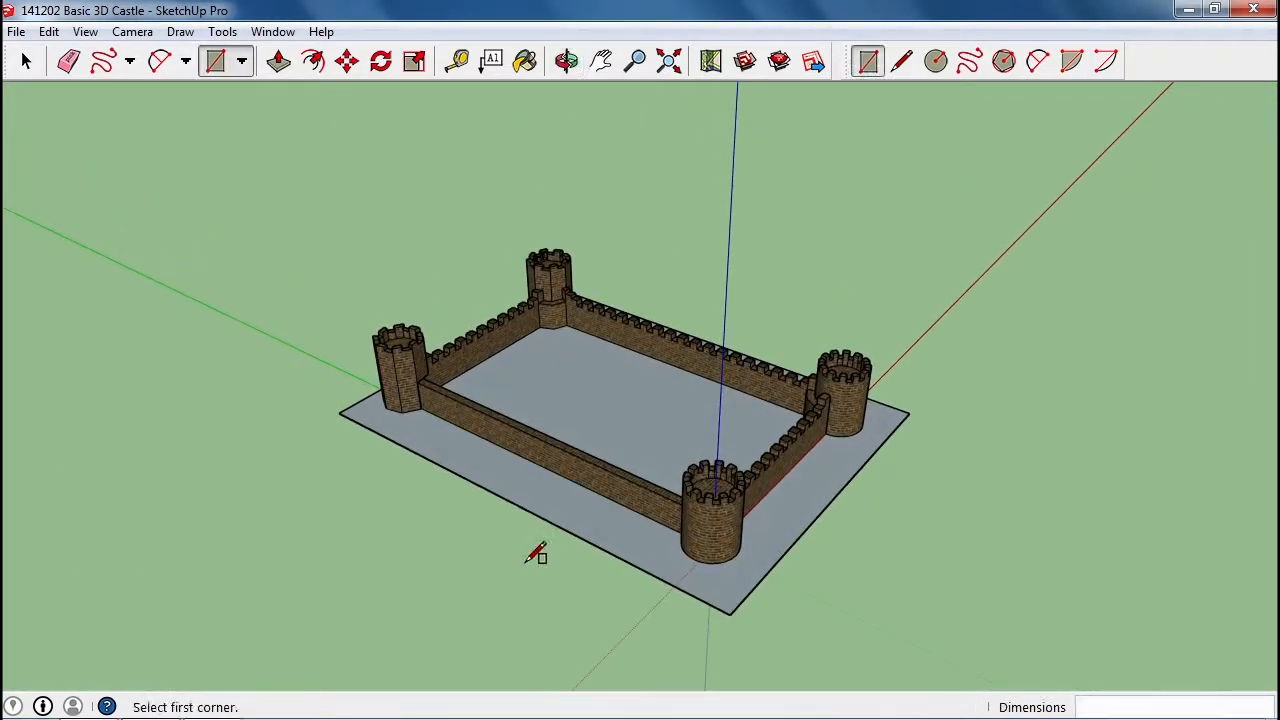
Step: Move the rectangle's long edge beside the wall without battlements inward, closer to the castle
key(space)
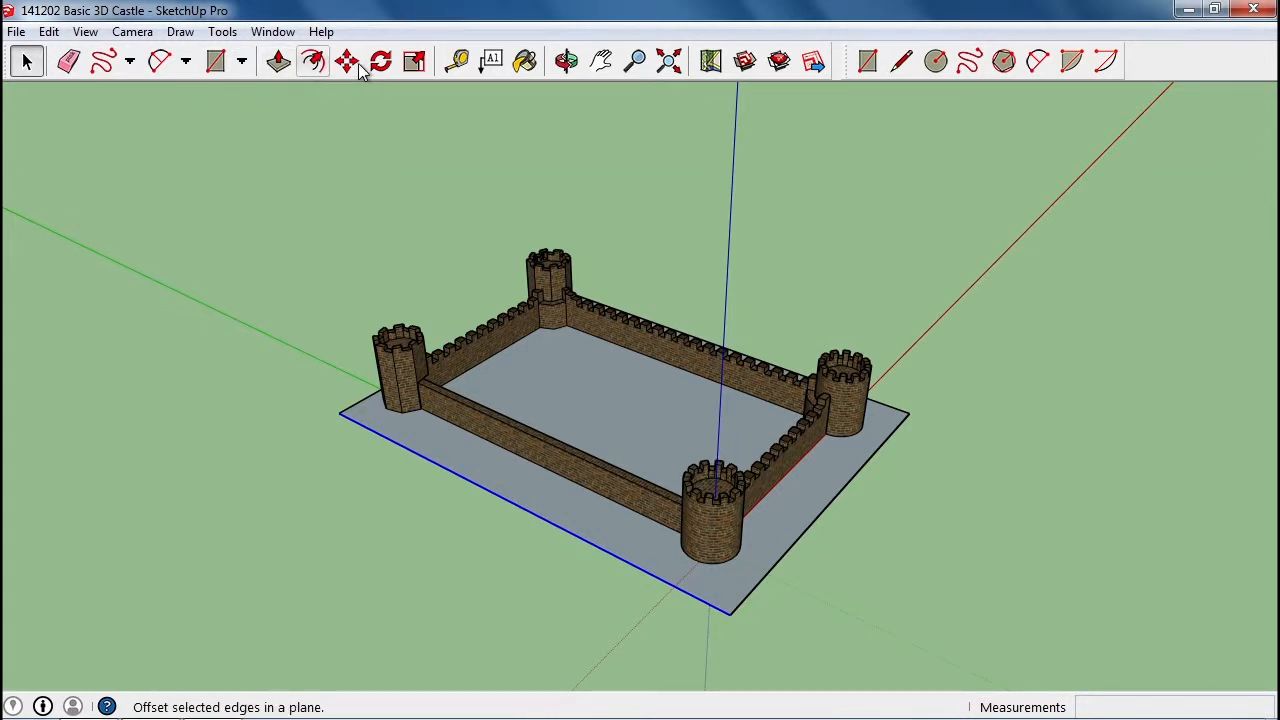
click(347, 61)
click(437, 465)
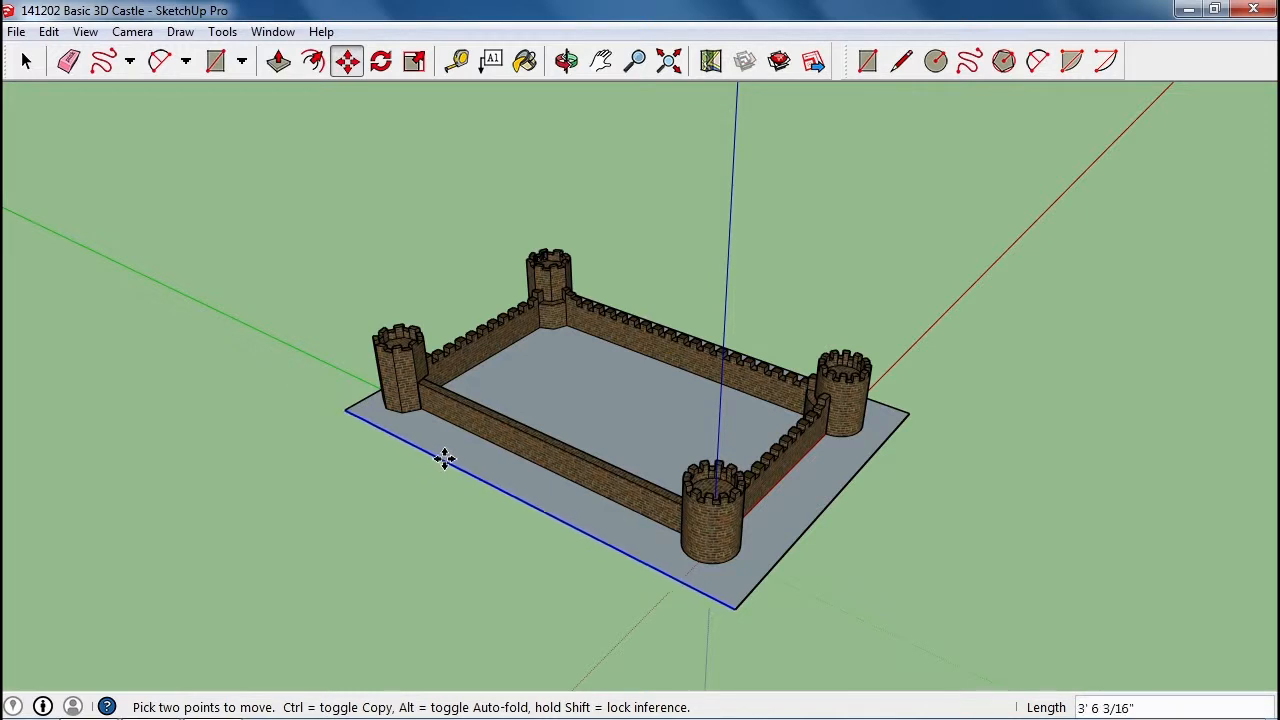
click(455, 450)
Step: Move the rectangle's short edge beside the wall along the red axis inward, closer to the castle
key(space)
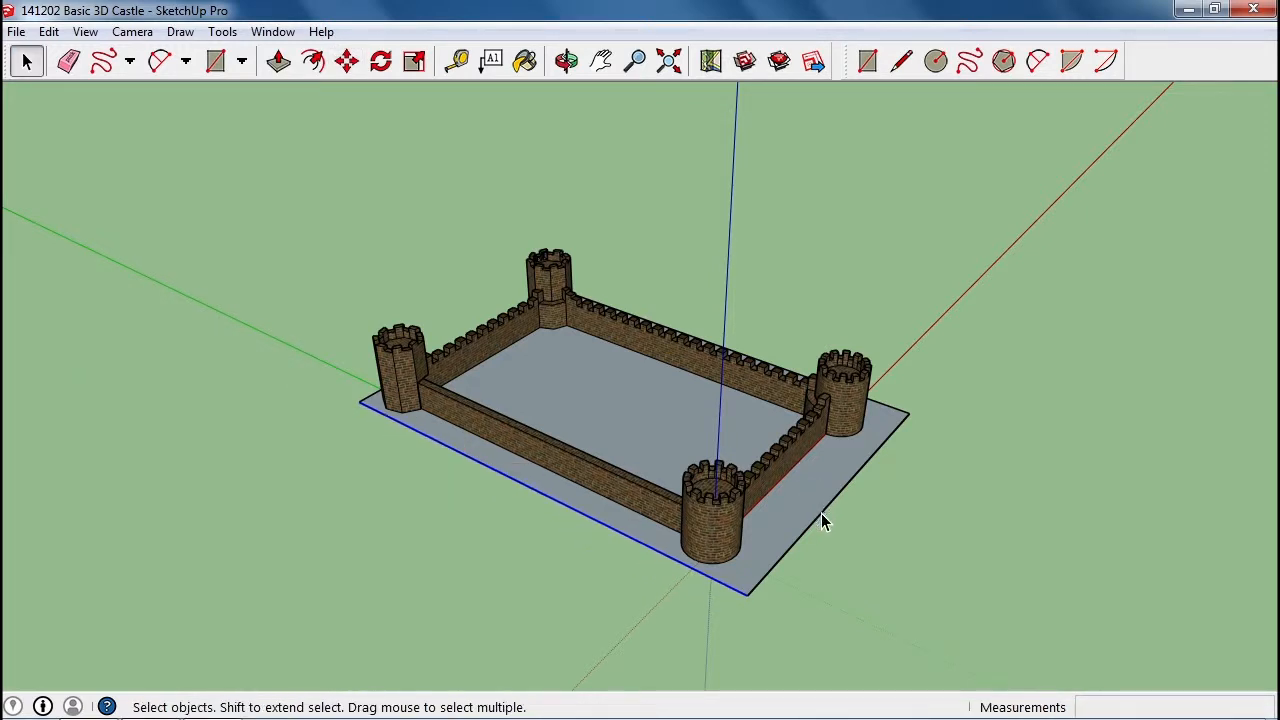
key(m)
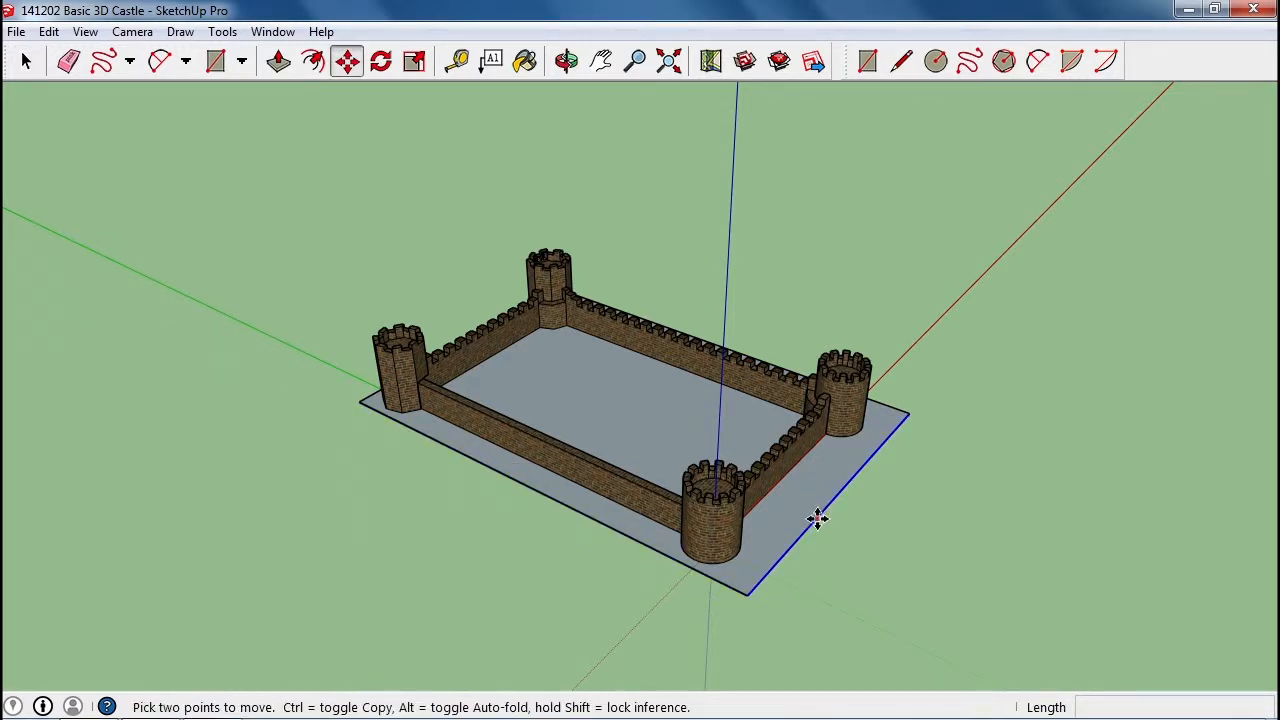
click(822, 515)
click(794, 509)
Step: Move the rectangle's long edge beside the battlemented long wall inward, closer to the castle
middle_drag(937, 449, 693, 484)
key(space)
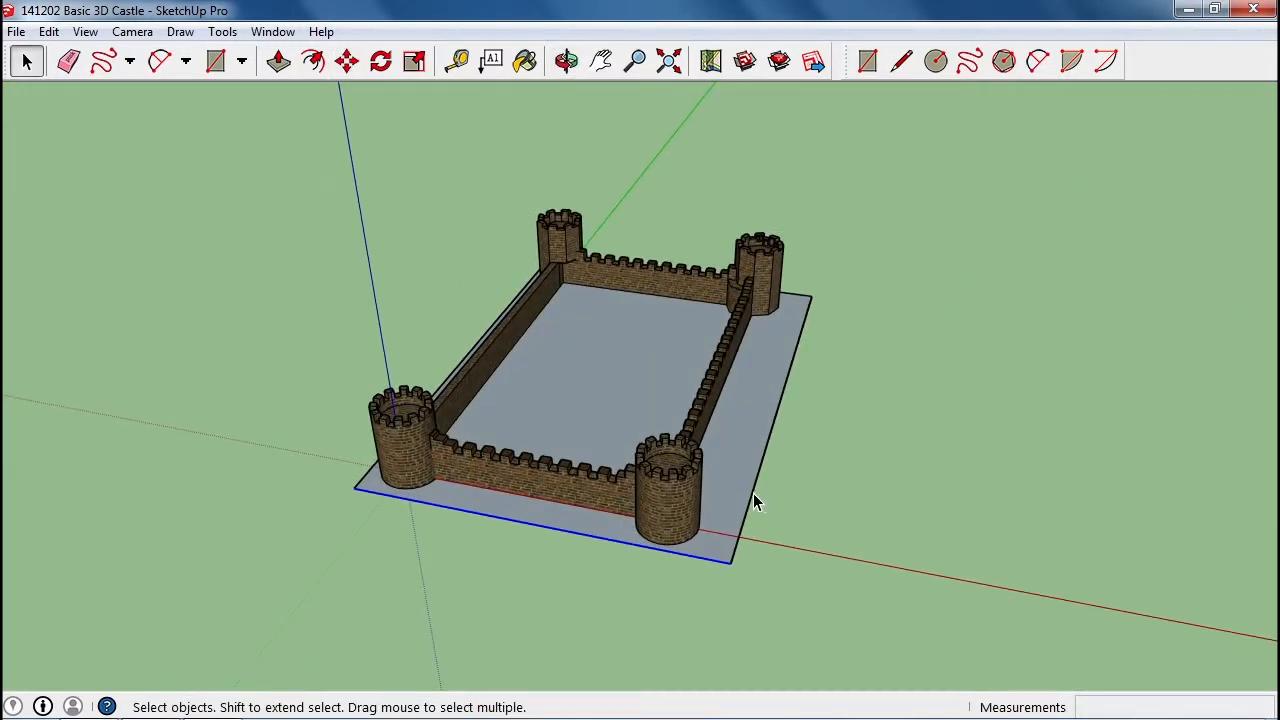
key(m)
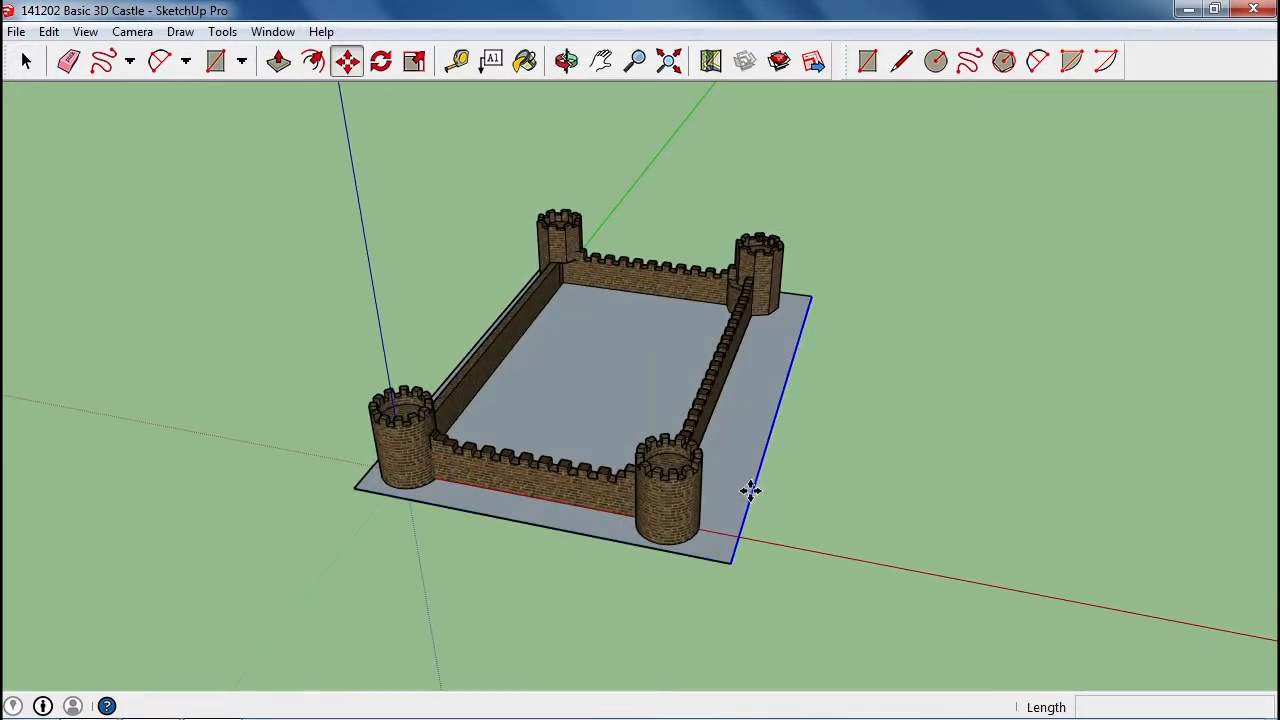
click(751, 490)
Step: Move the rectangle's remaining short edge beside the two octagonal towers inward, closer to the castle
middle_drag(777, 466, 866, 509)
key(space)
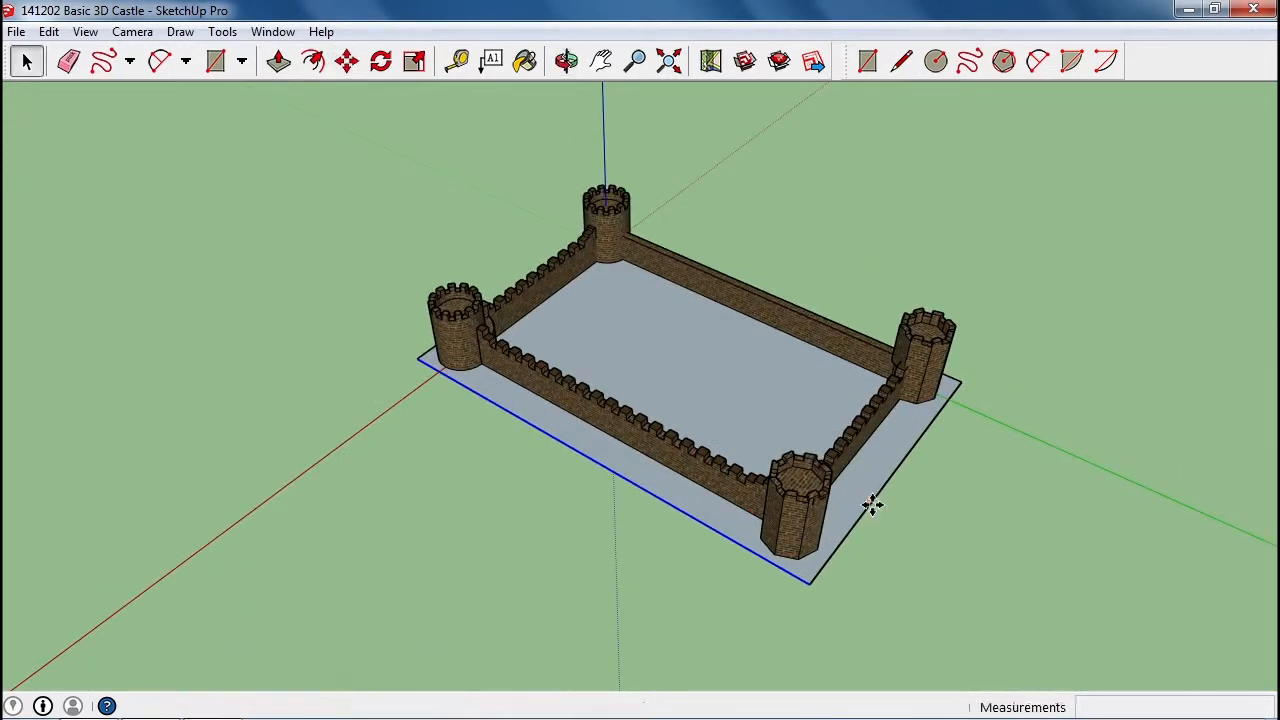
key(m)
click(862, 503)
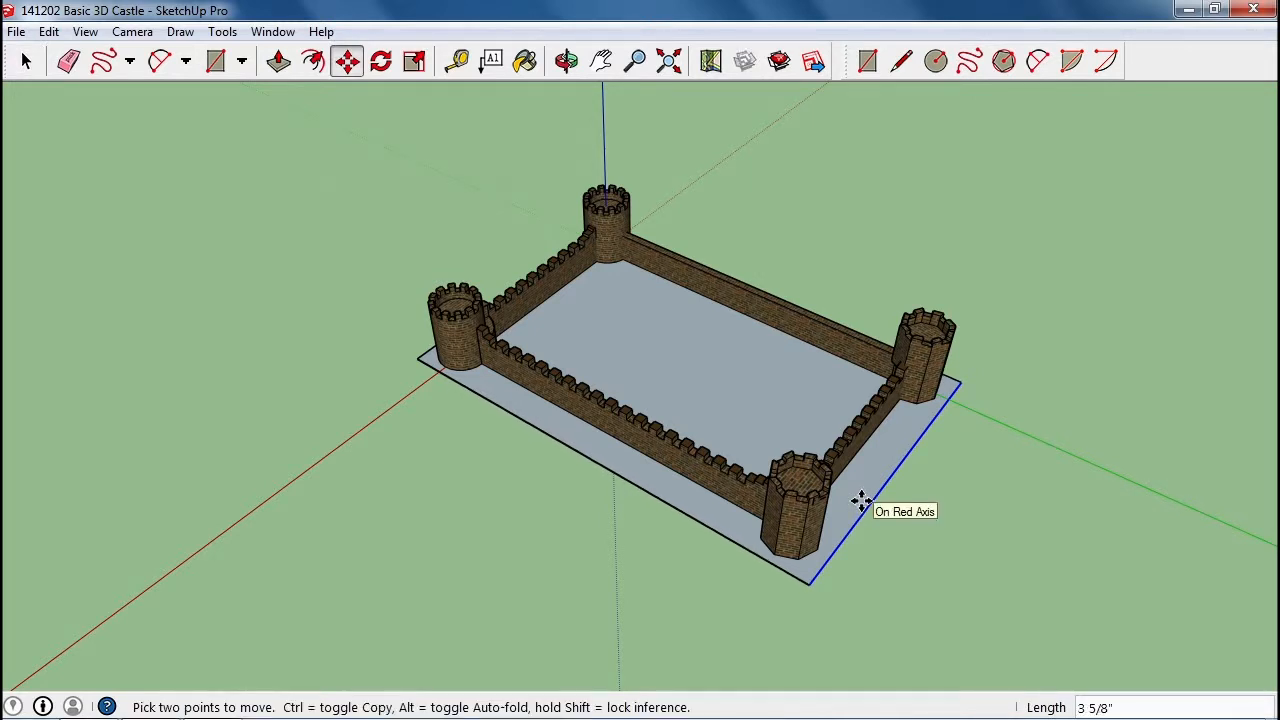
middle_drag(983, 394, 663, 463)
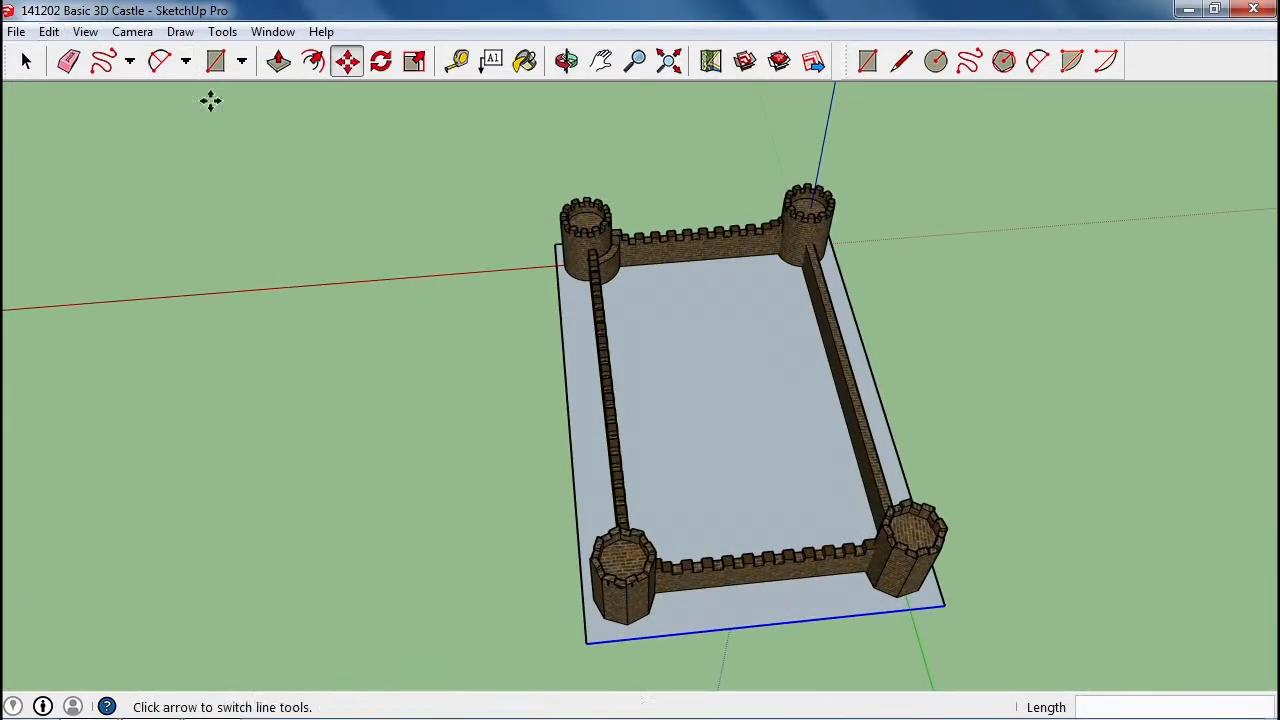
Step: Offset the outline of the ground strip outside the walls outward to form a second ring around it
key(space)
click(578, 340)
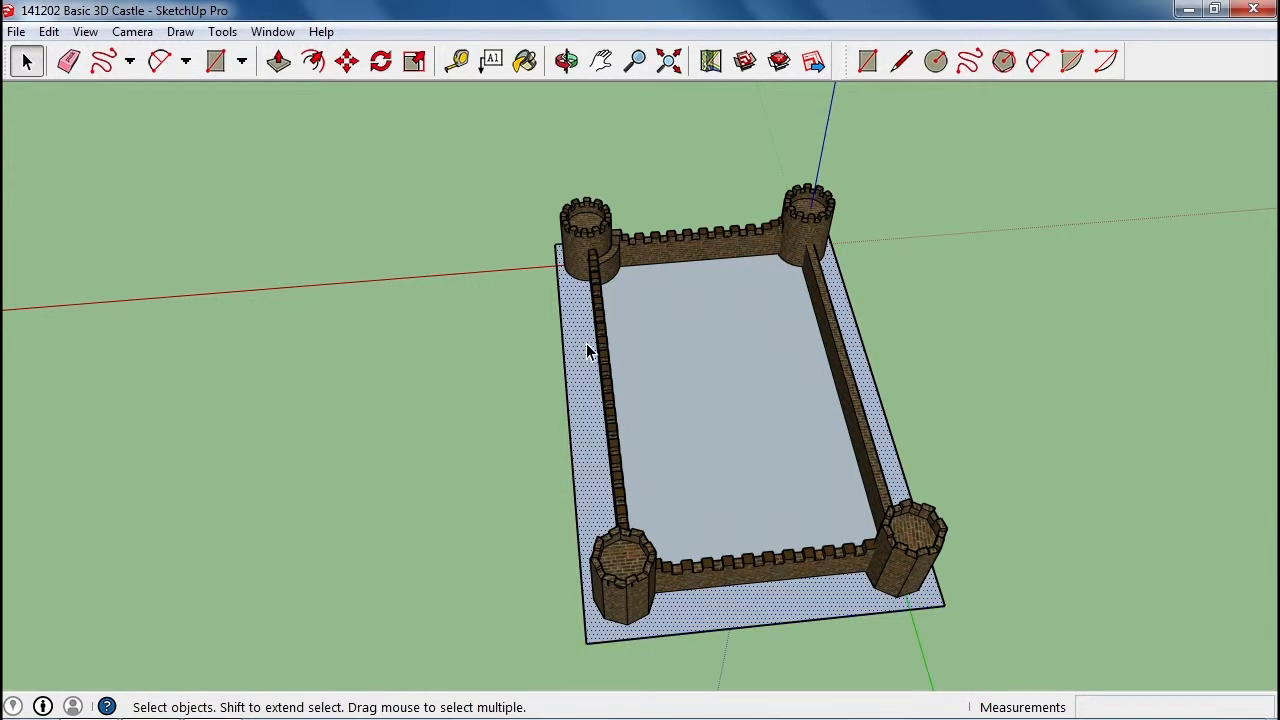
click(315, 64)
click(587, 650)
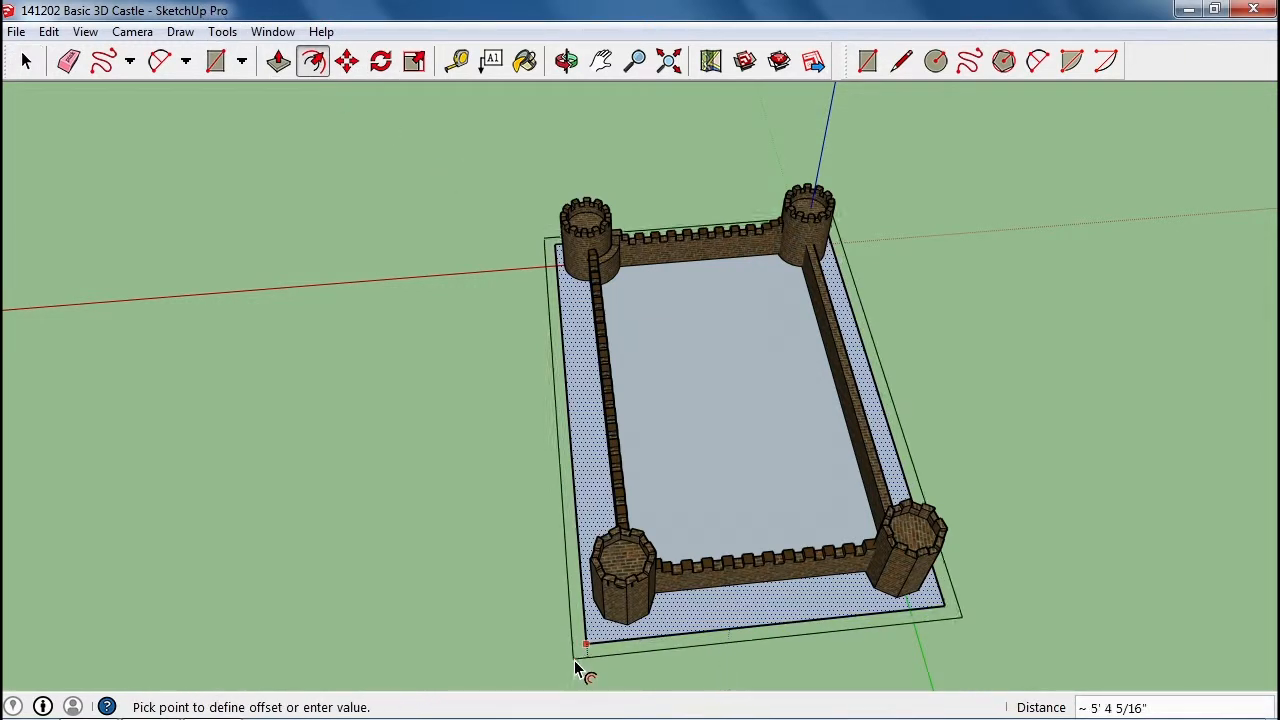
click(537, 700)
Step: Paint the inner ground strip around the castle walls with the Vegetation_Juniper2 material and close the materials window
middle_drag(430, 688, 600, 586)
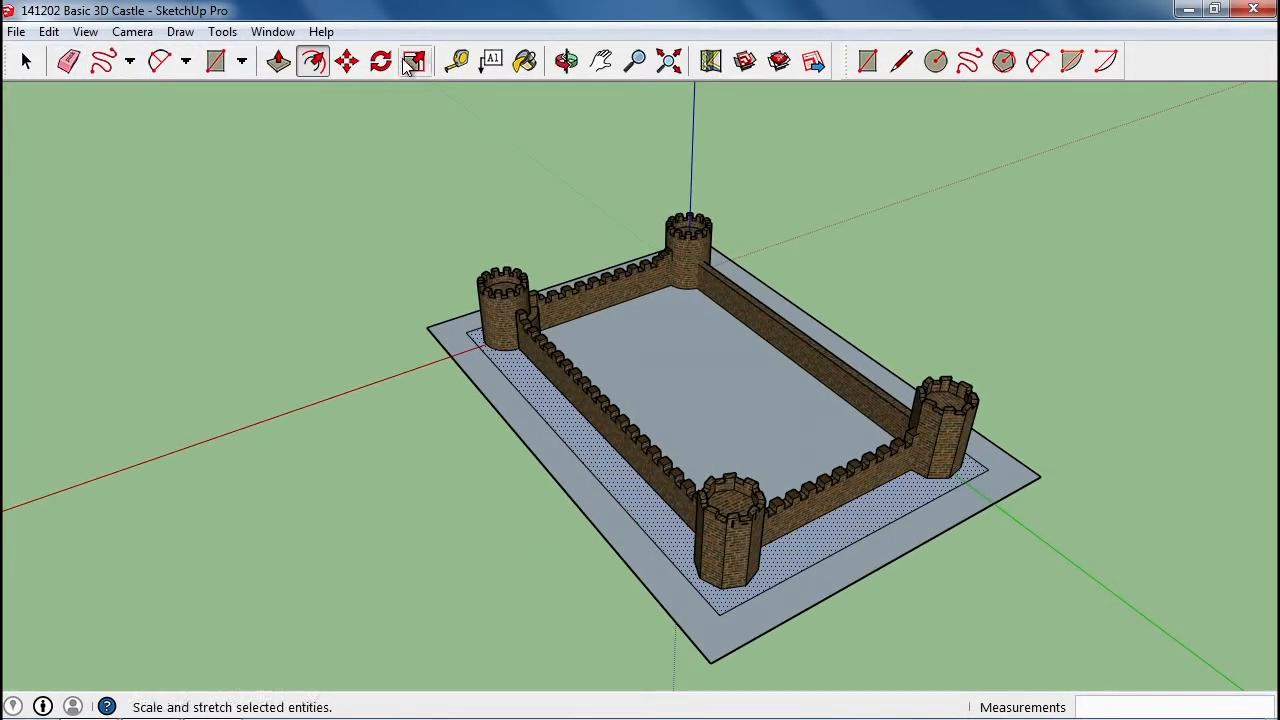
click(525, 61)
click(44, 216)
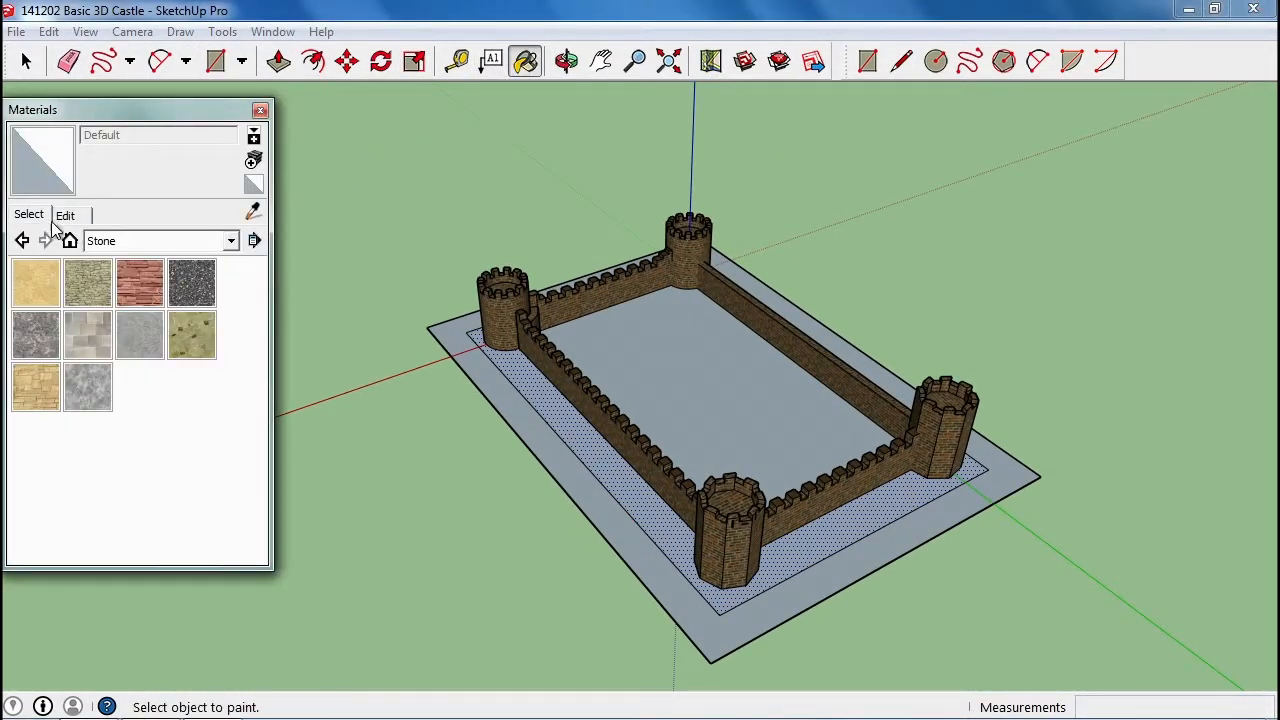
click(164, 240)
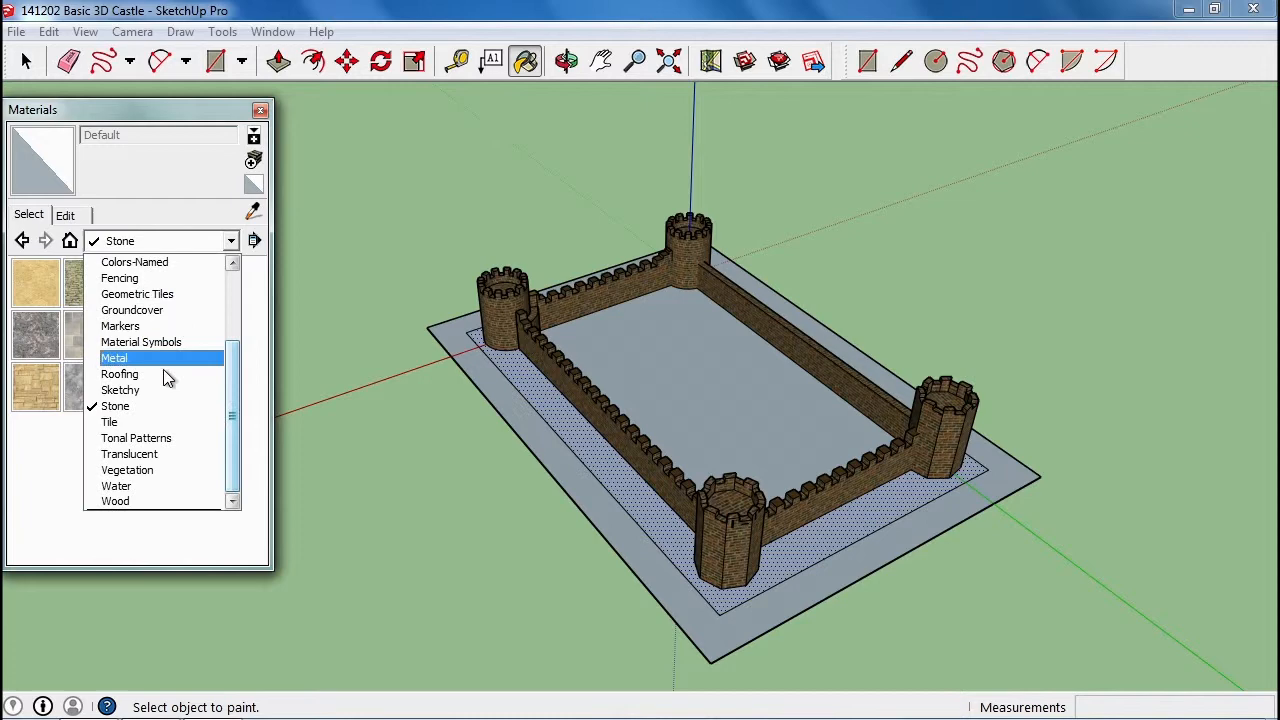
click(150, 470)
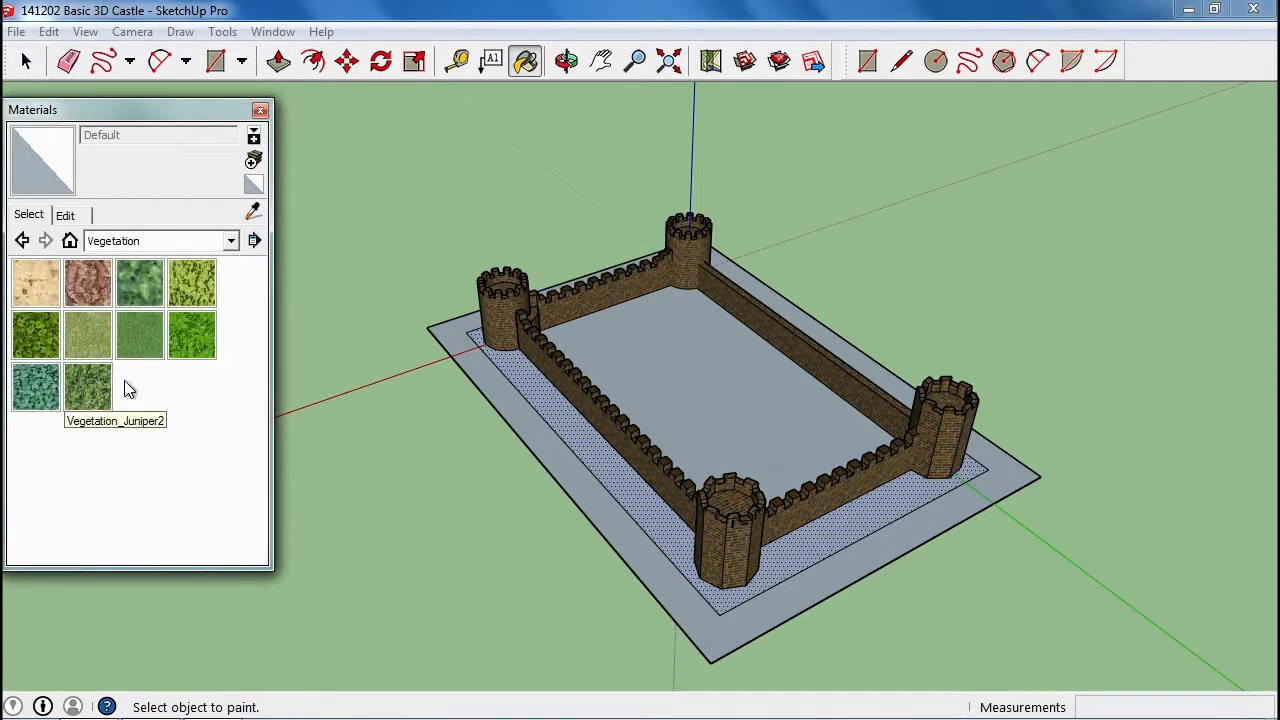
click(95, 390)
click(537, 366)
mouse_move(609, 443)
middle_down()
mouse_move(586, 434)
mouse_move(727, 437)
middle_up()
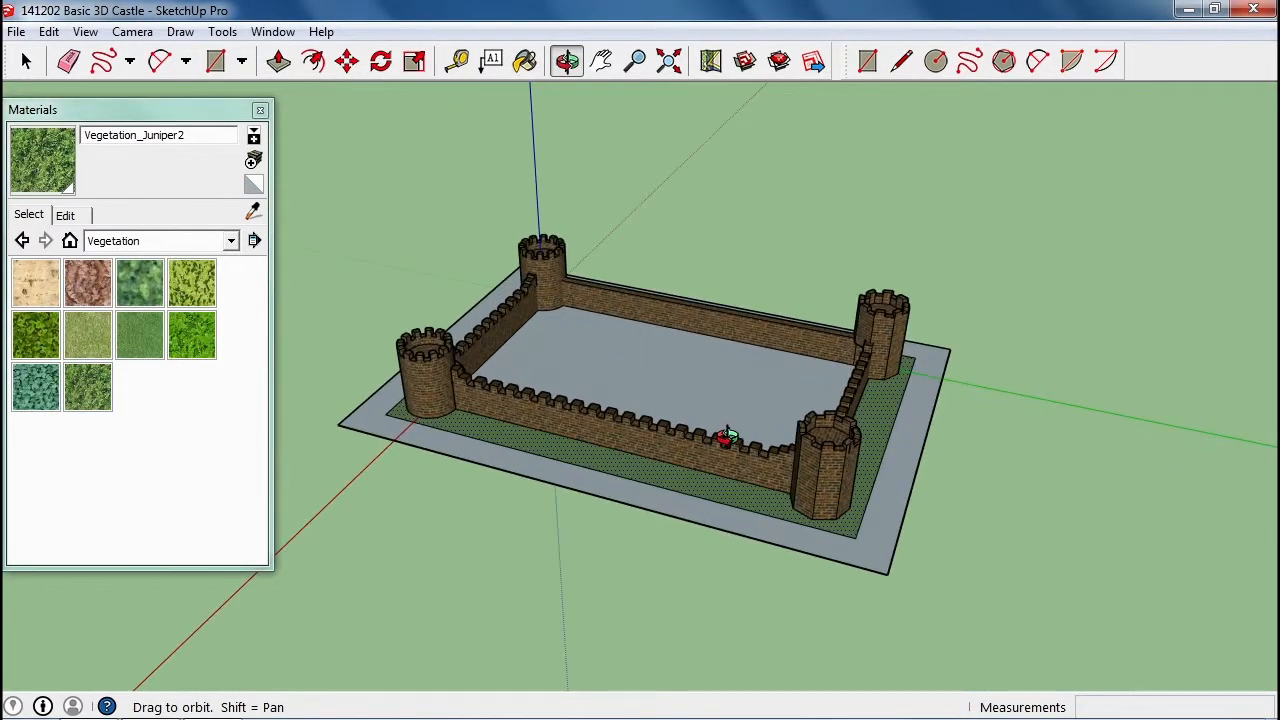
middle_drag(400, 466, 480, 486)
scroll(470, 487, up, 2)
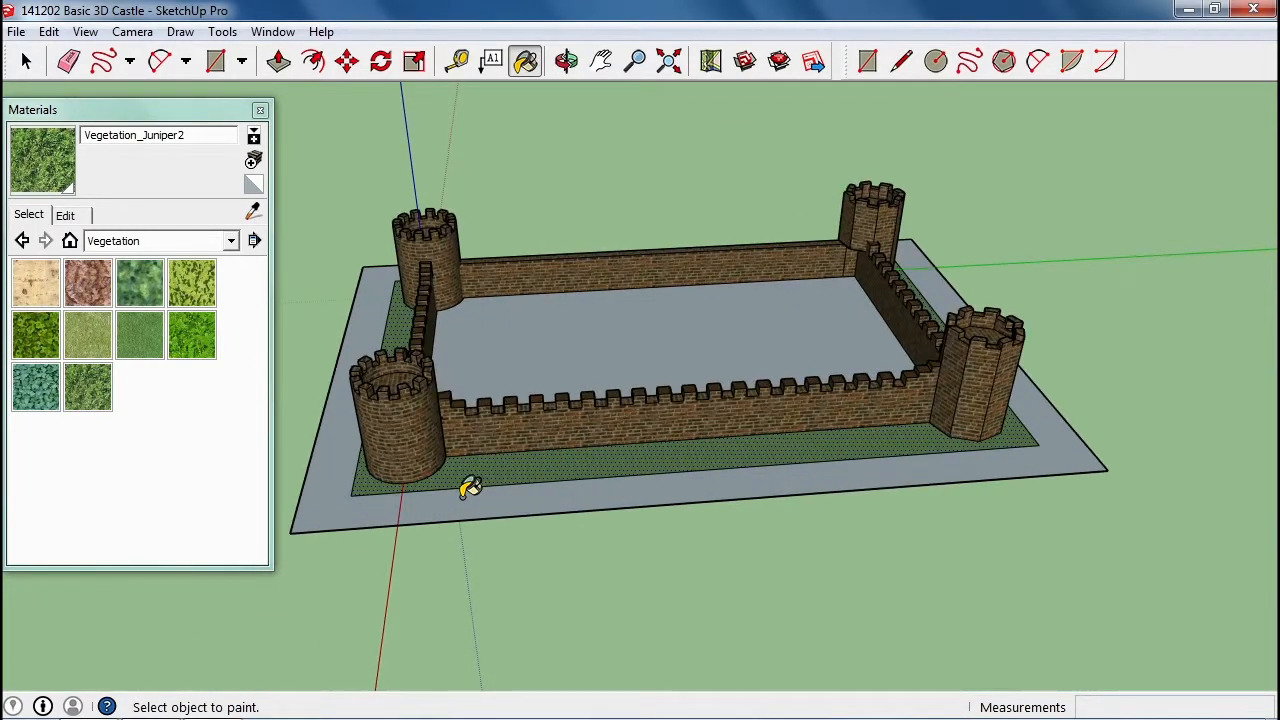
scroll(370, 480, up, 2)
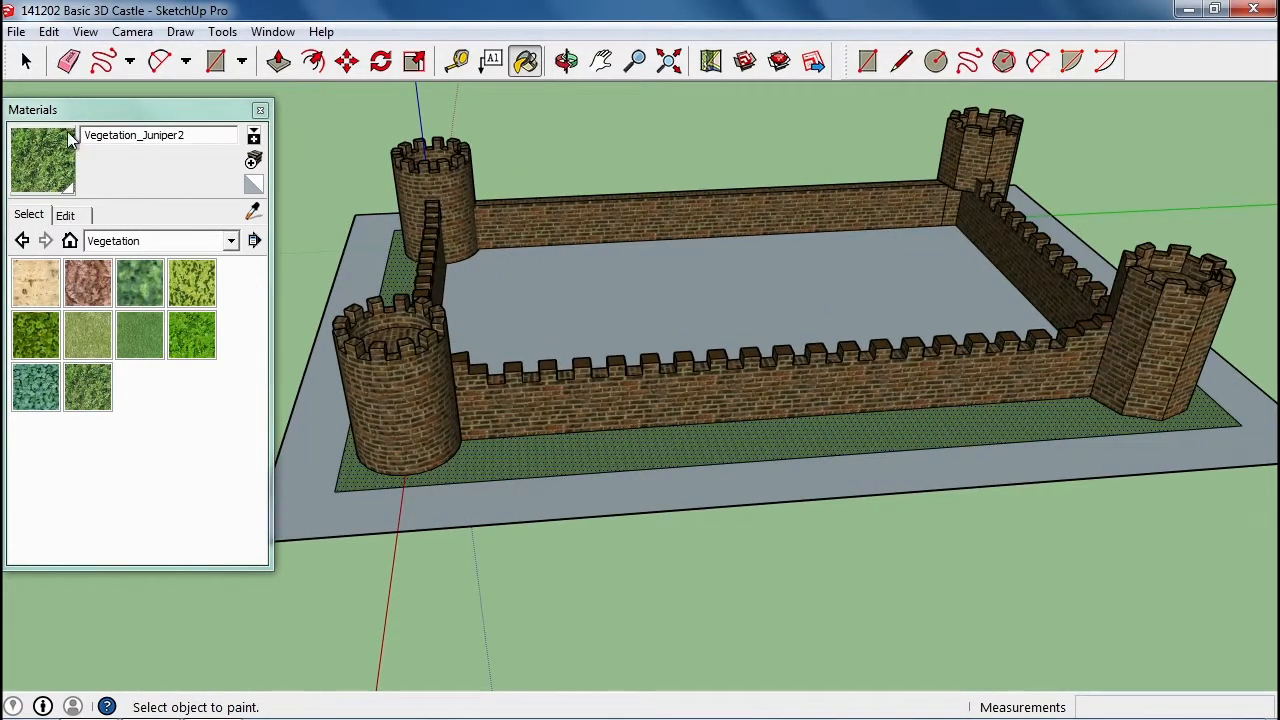
click(260, 110)
Step: Extrude the outer ground ring 24' 5 1/4" downward with Push/Pull
click(278, 61)
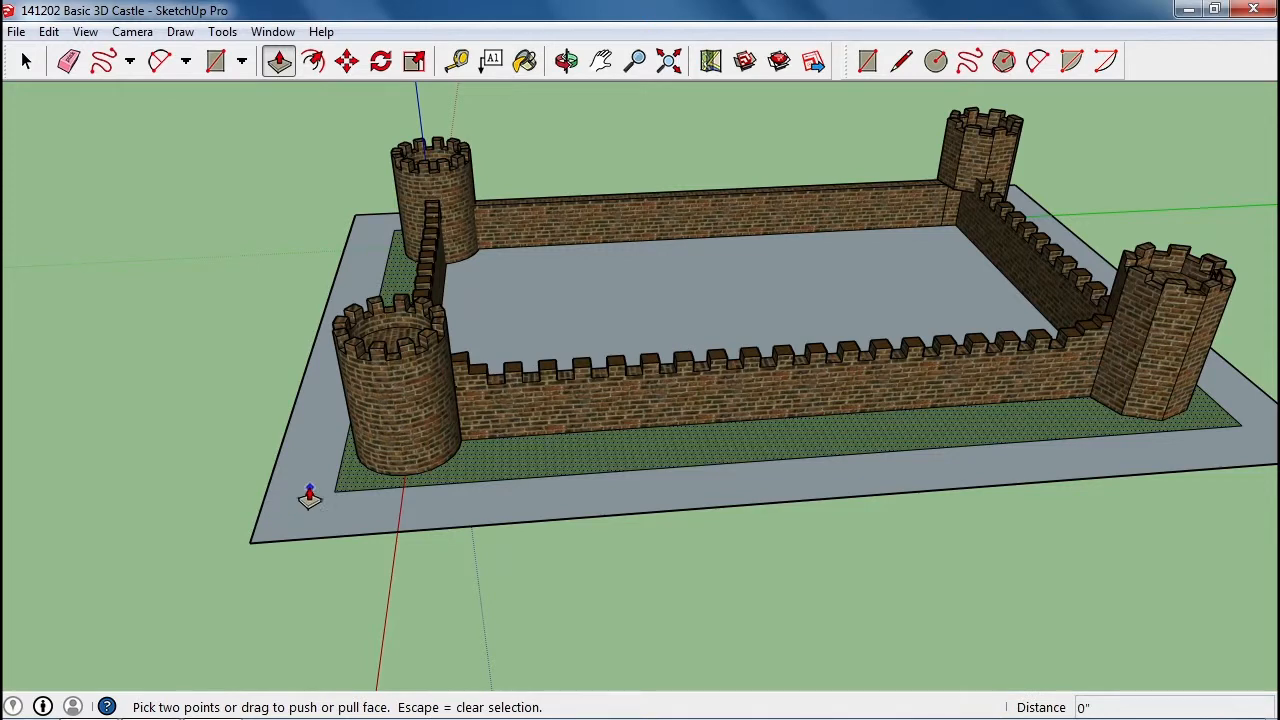
click(305, 505)
click(307, 531)
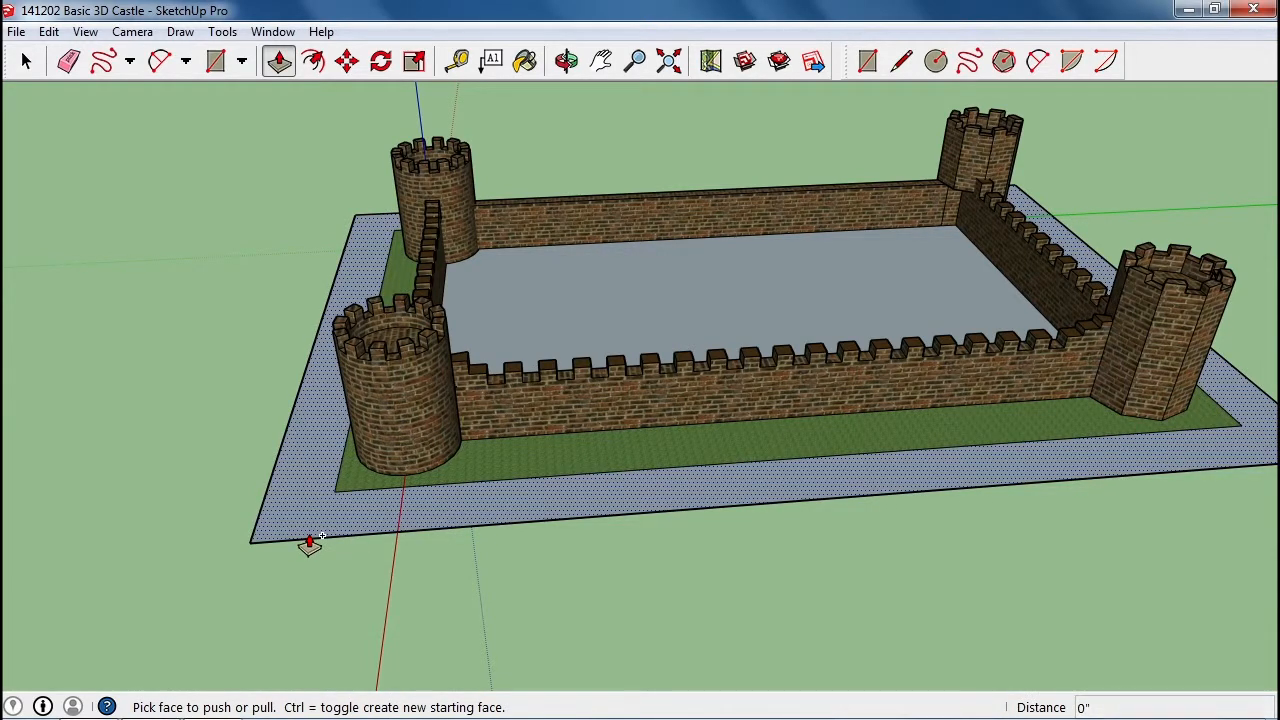
click(306, 517)
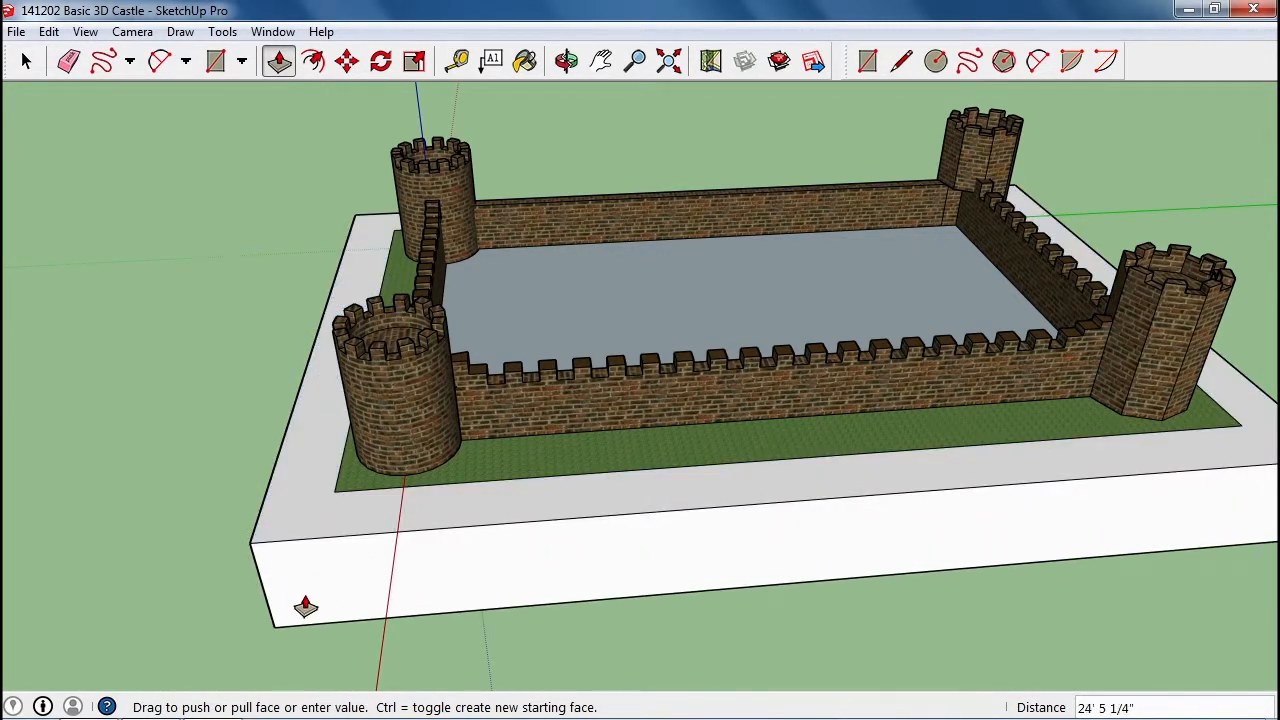
click(305, 606)
Step: Paint the top and the outer sides of the extruded ring with the Water_Pool material
middle_drag(306, 606, 371, 494)
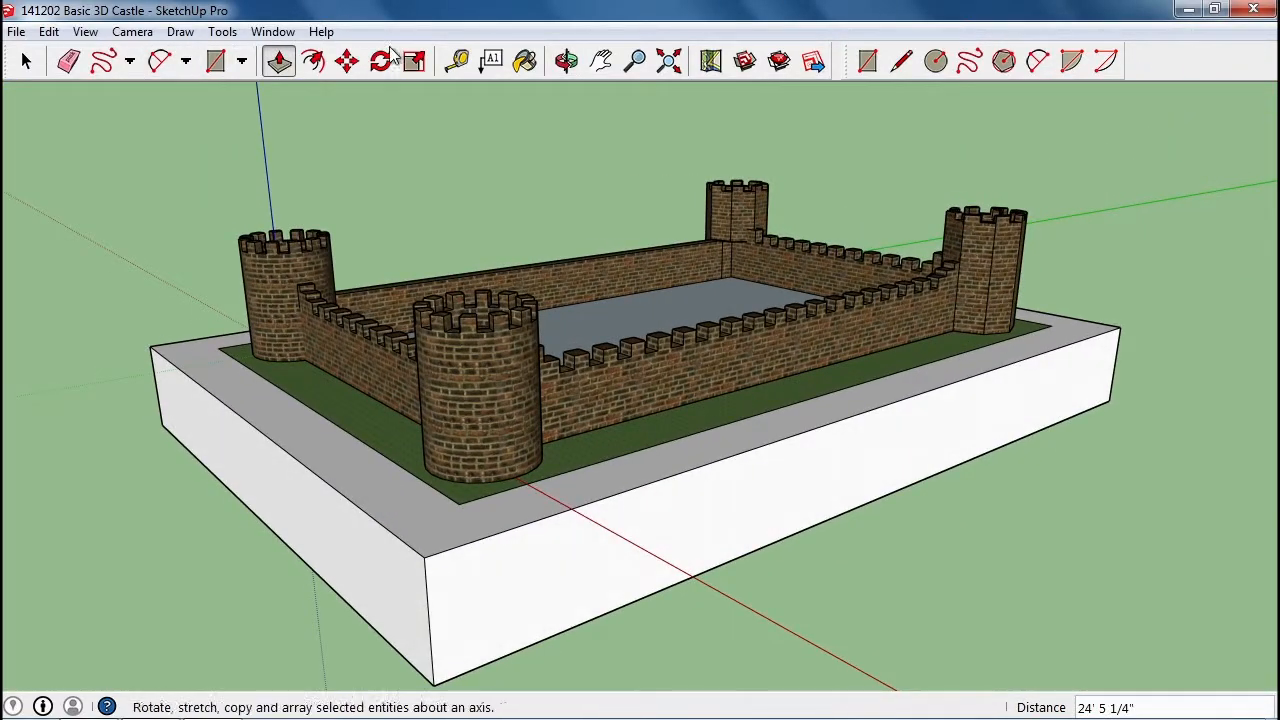
click(525, 62)
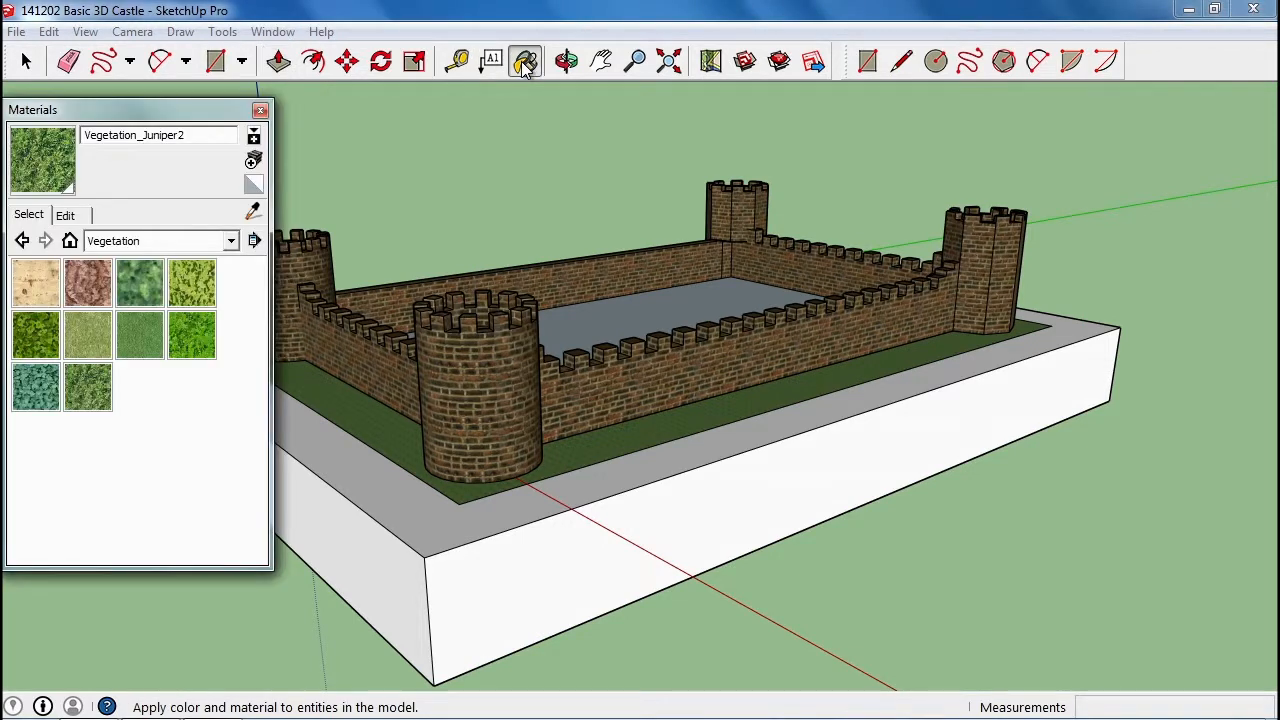
click(232, 242)
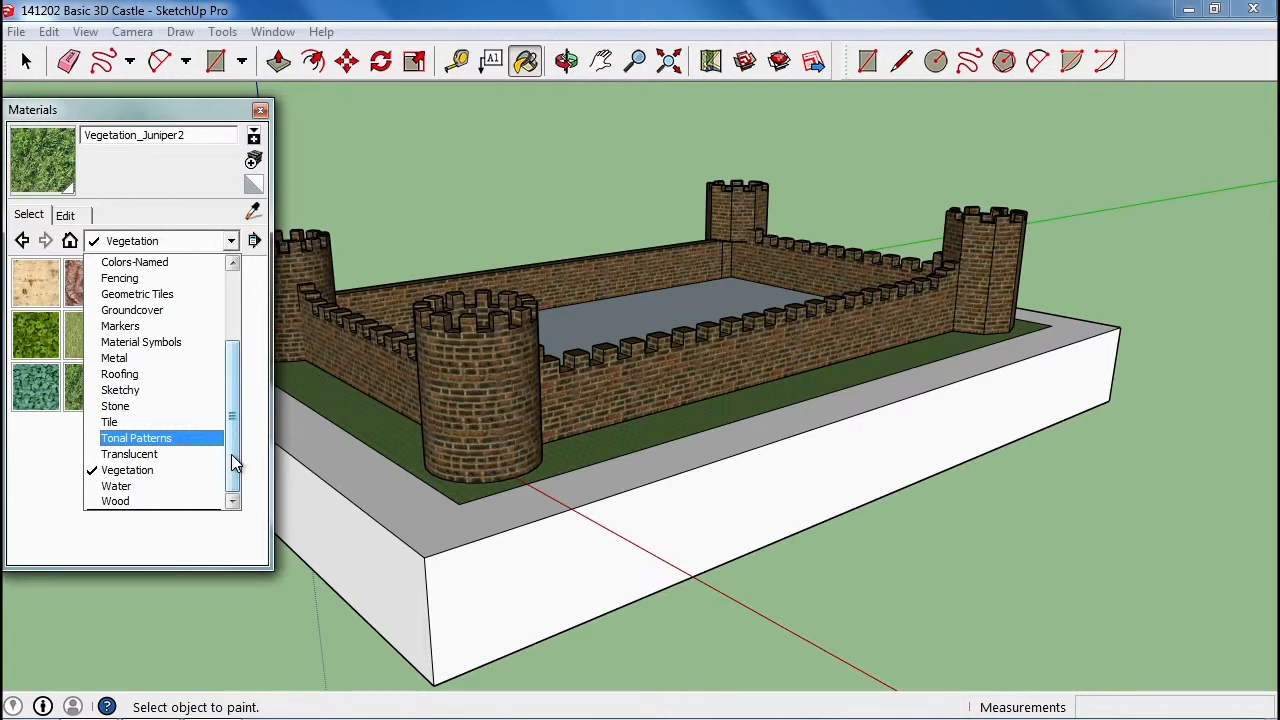
click(141, 488)
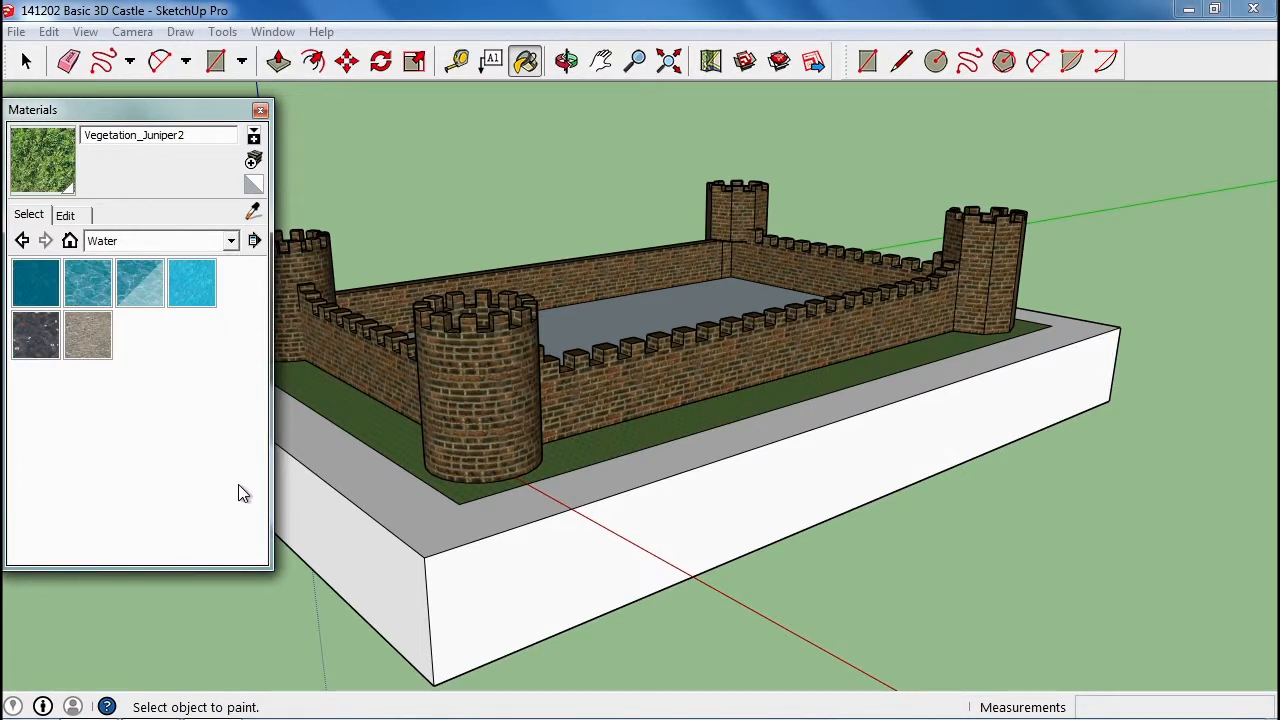
click(90, 292)
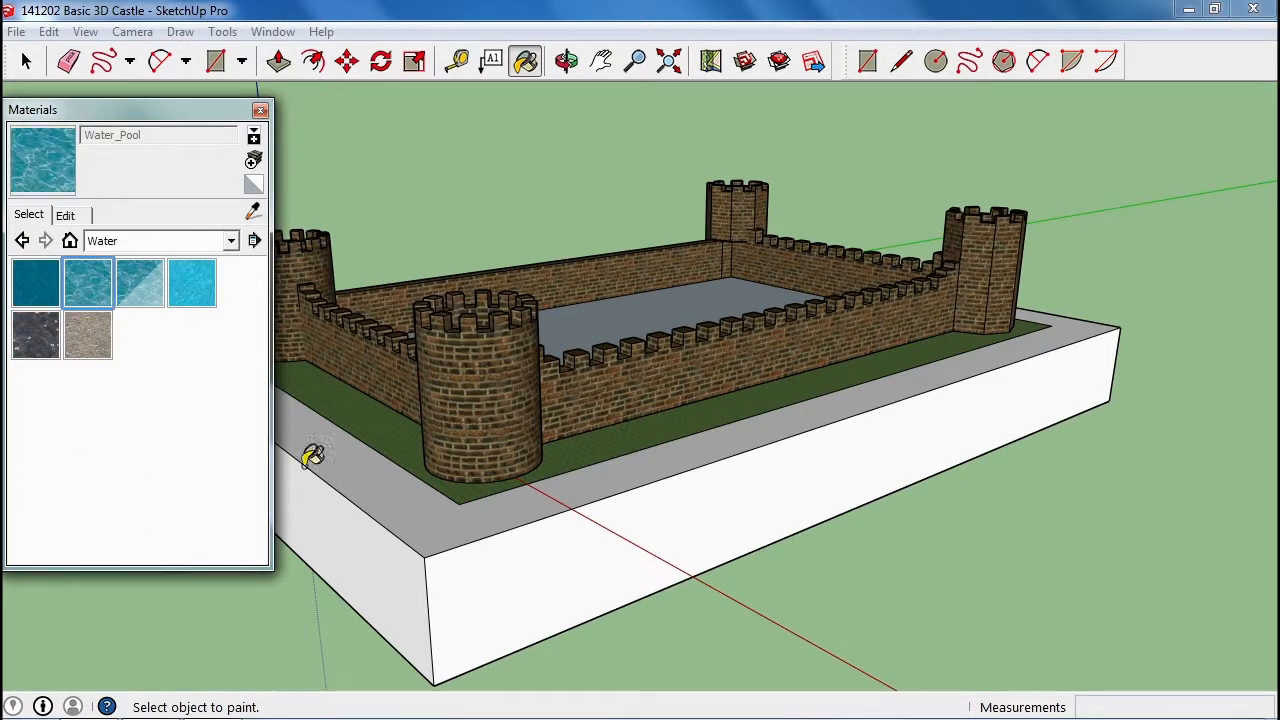
click(358, 540)
click(482, 557)
click(482, 511)
Step: Set the opacity of the water material on the ring to 70
mouse_move(608, 537)
middle_down()
mouse_move(609, 523)
mouse_move(729, 492)
mouse_move(845, 543)
middle_up()
drag(677, 555, 551, 543)
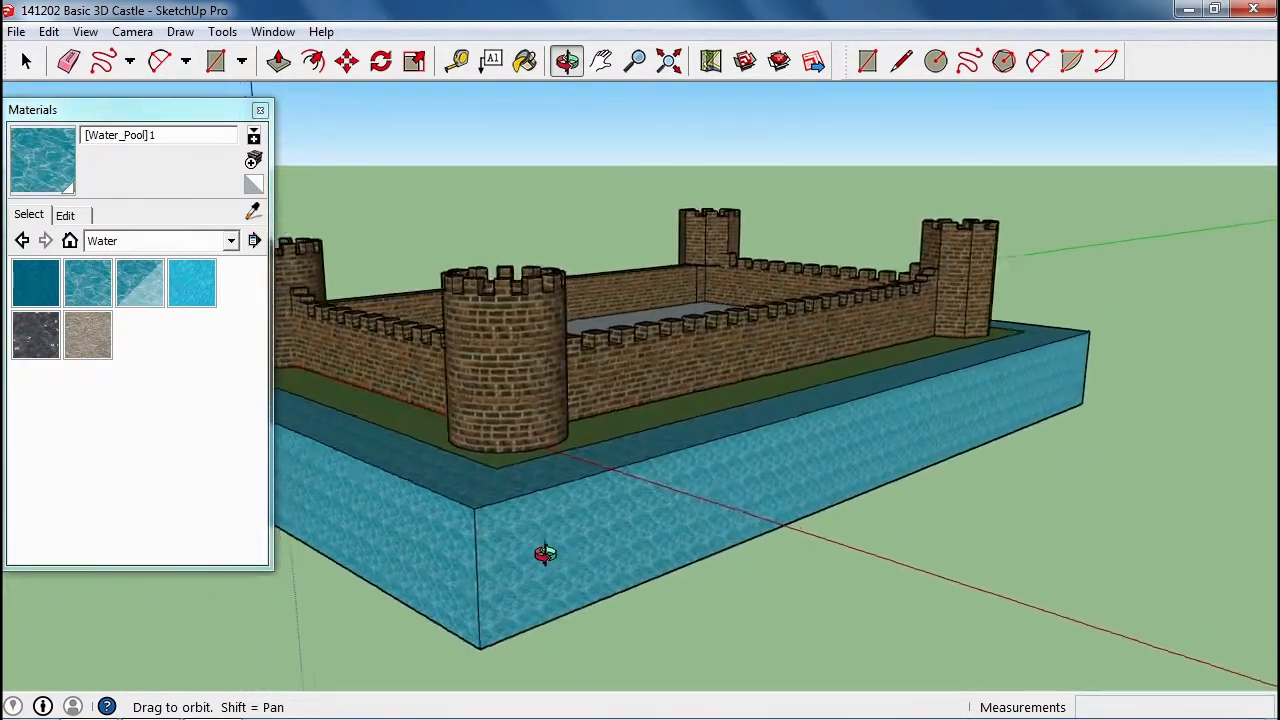
key(b)
click(66, 216)
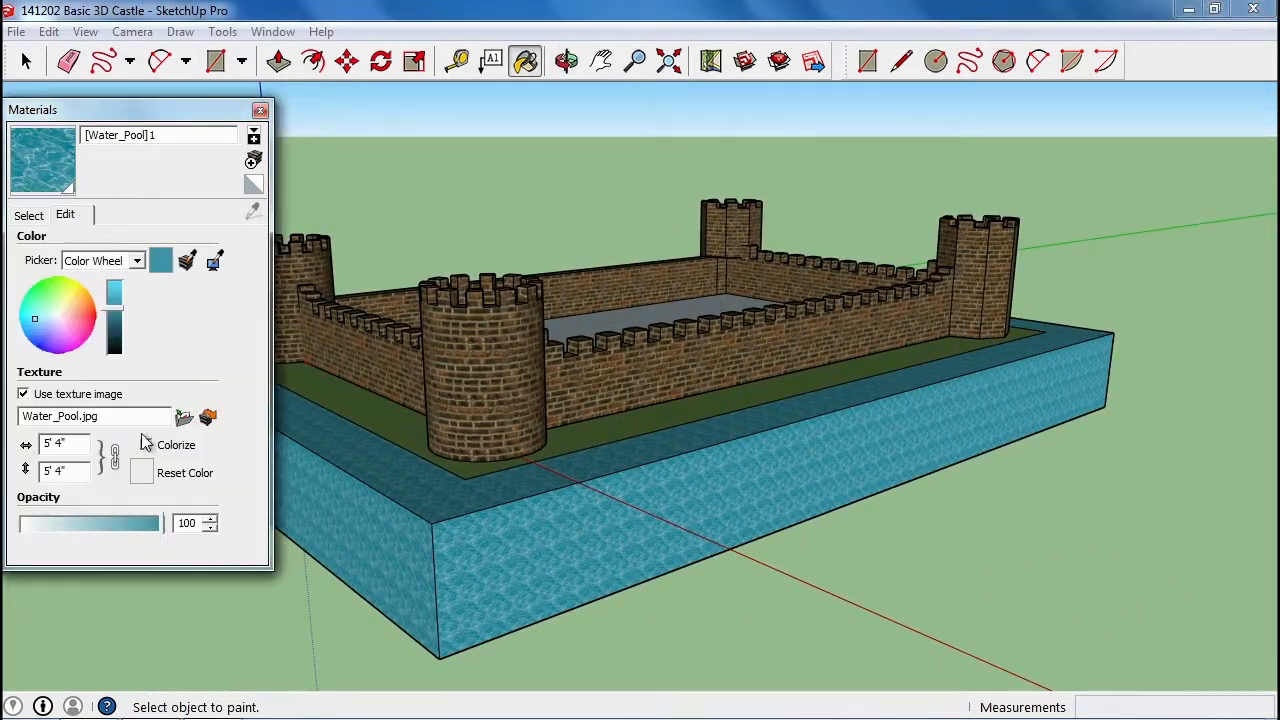
drag(161, 524, 121, 525)
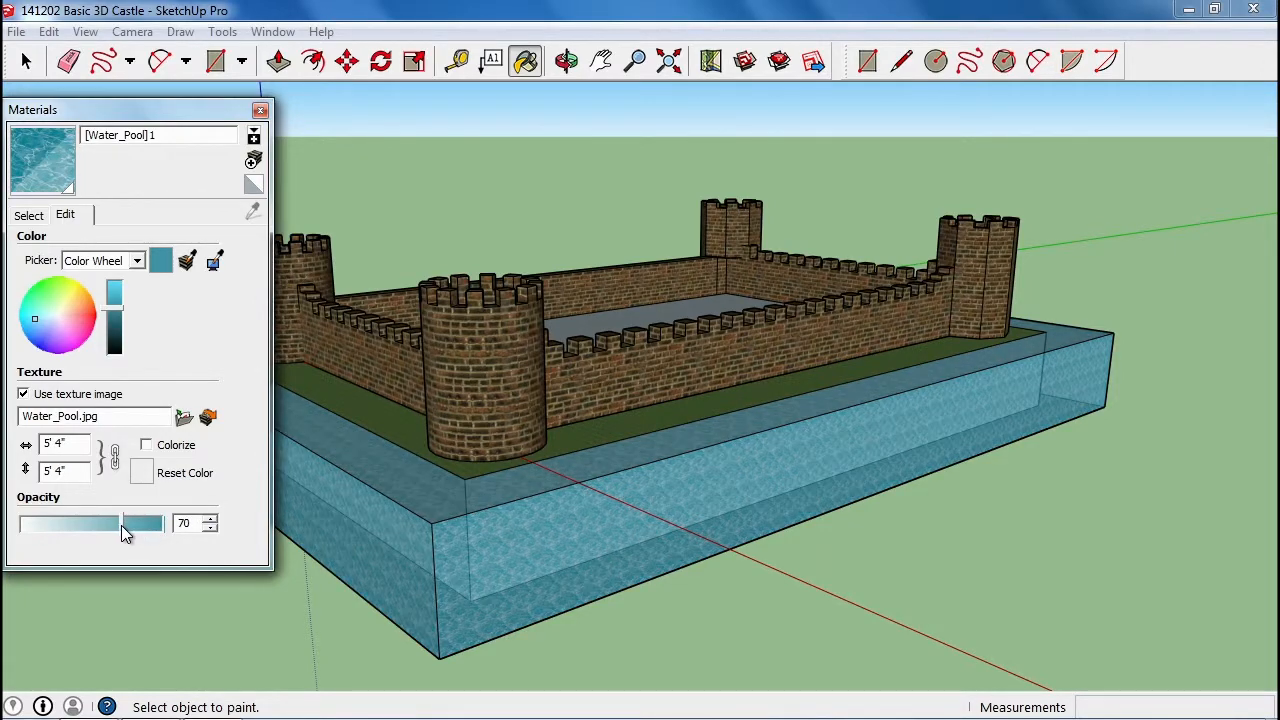
Step: Delete the top face of the water ring to open the moat
key(o)
mouse_move(686, 577)
mouse_down()
mouse_move(737, 551)
mouse_move(777, 551)
mouse_move(995, 582)
mouse_up()
mouse_move(995, 582)
middle_down()
mouse_move(951, 623)
mouse_move(908, 609)
middle_up()
key(space)
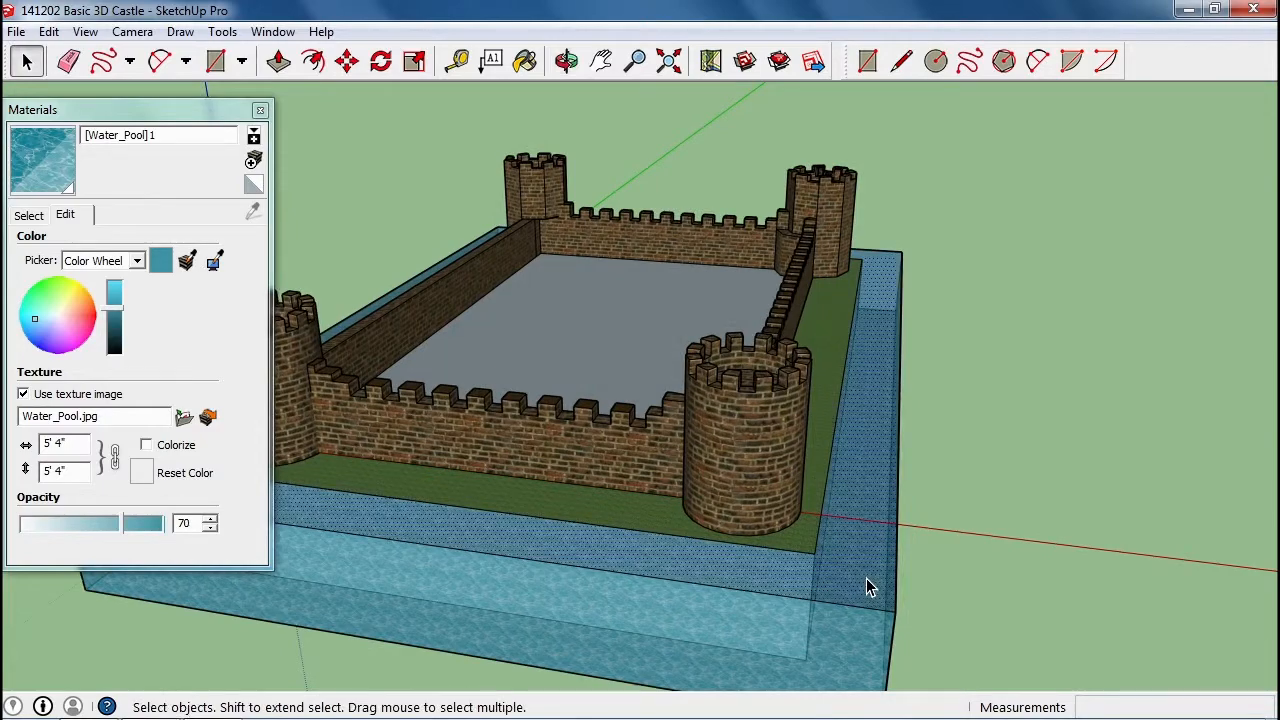
key(ctrl+t)
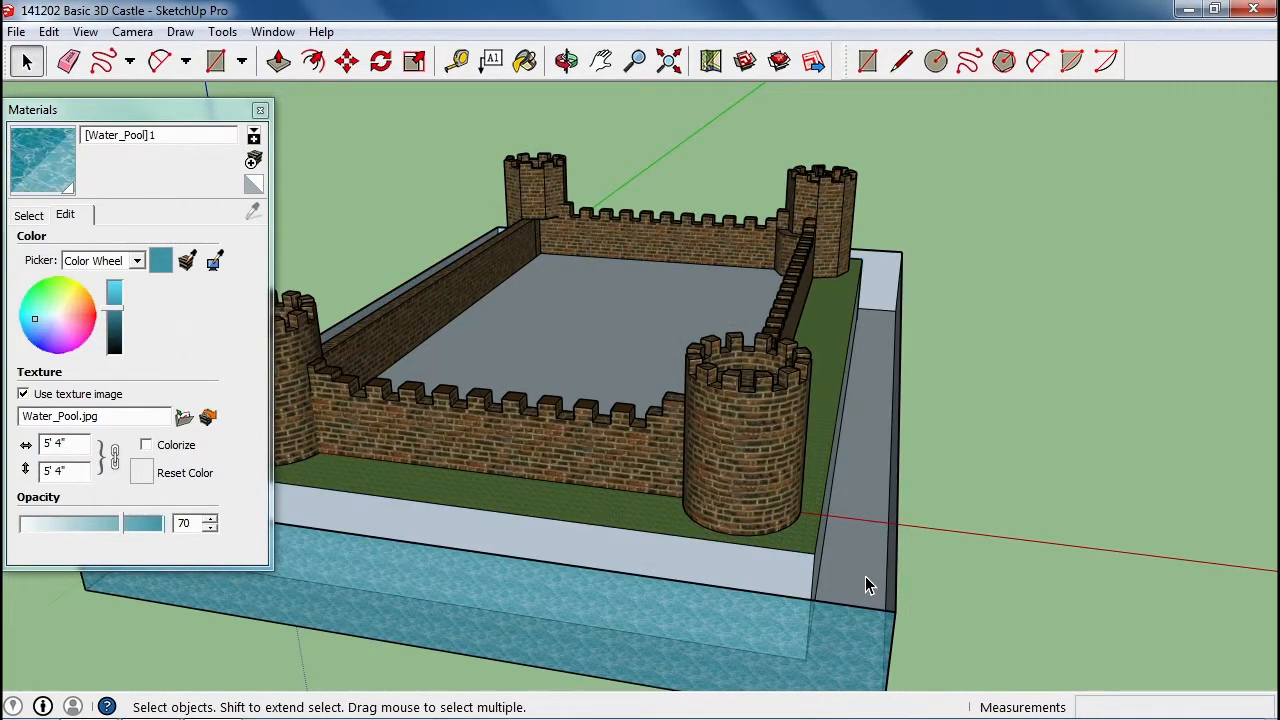
Step: Try the Water_Stream material on the inner moat wall in front of the castle wall along the red axis
mouse_move(889, 543)
middle_down()
mouse_move(847, 570)
mouse_move(706, 503)
mouse_move(640, 569)
mouse_move(626, 514)
mouse_move(714, 482)
mouse_move(943, 491)
mouse_move(891, 531)
middle_up()
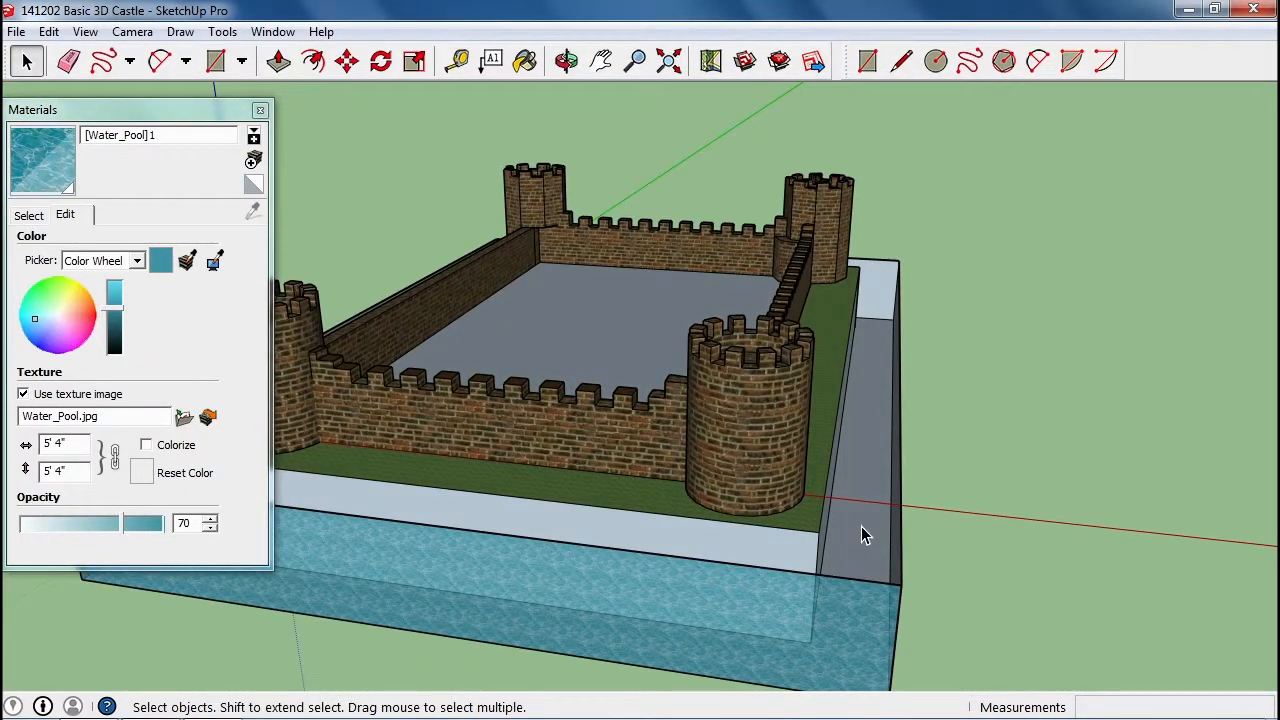
scroll(860, 515, up, 3)
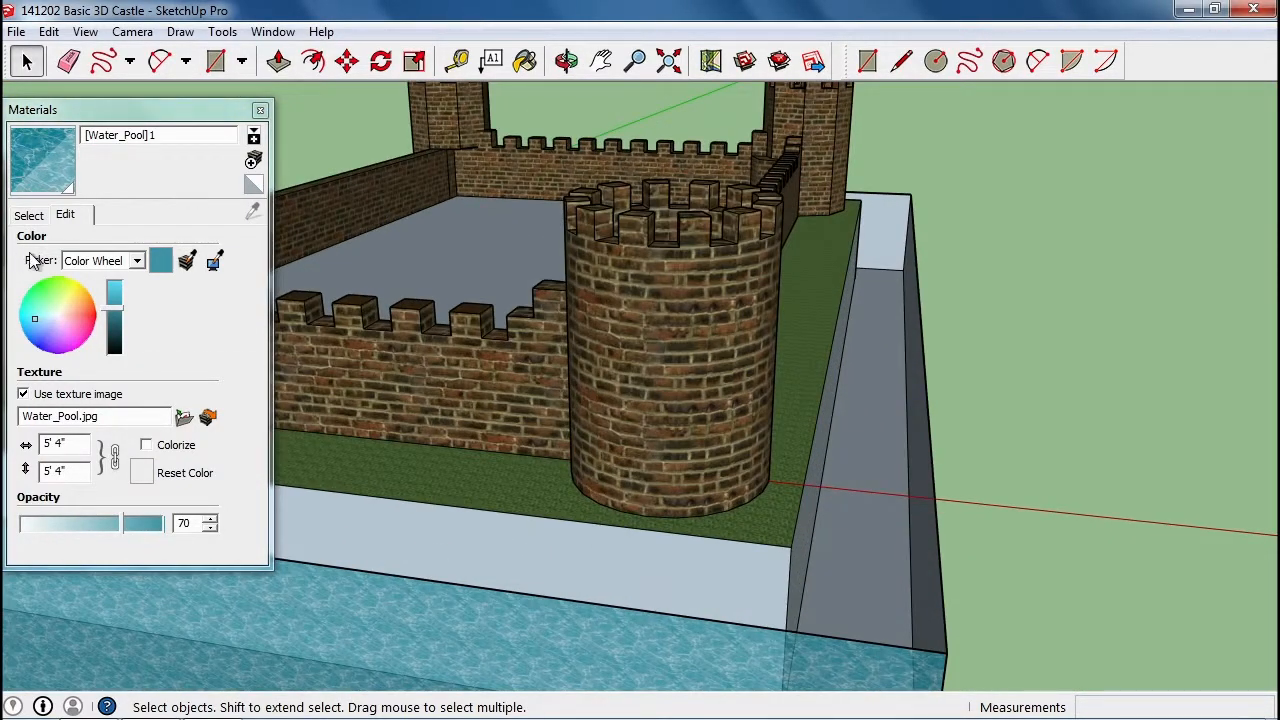
click(29, 216)
click(228, 242)
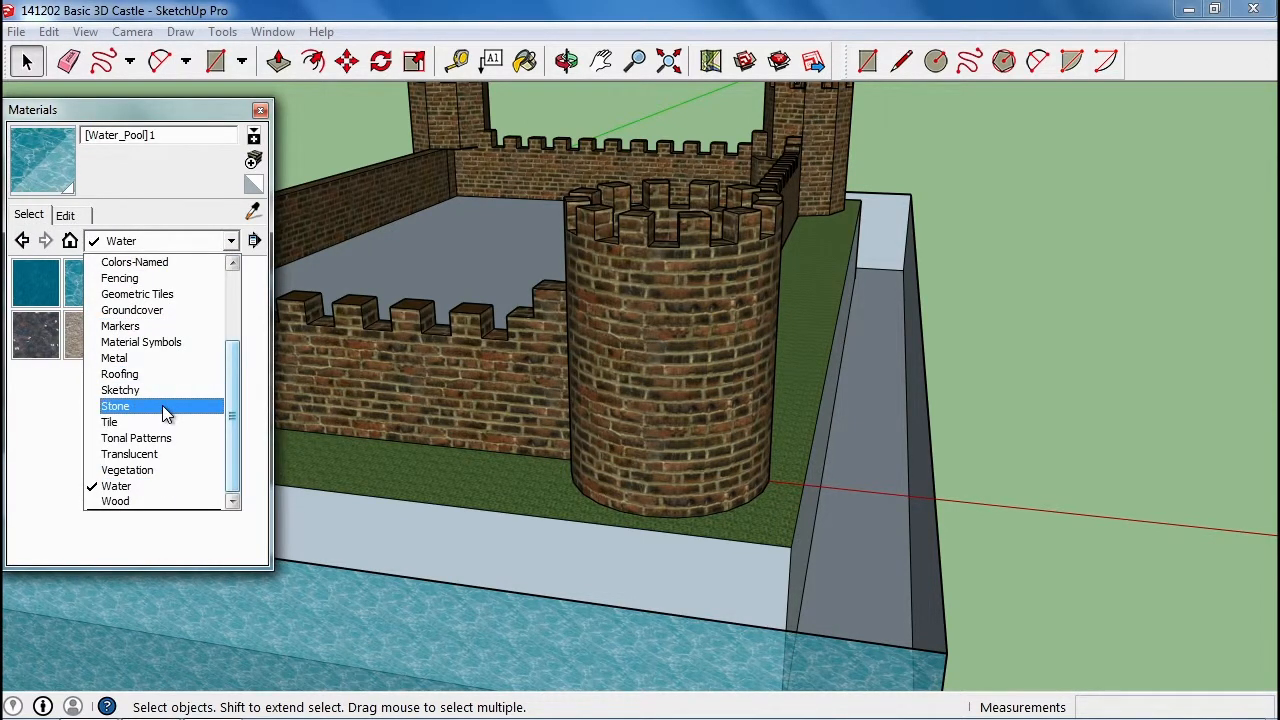
click(154, 485)
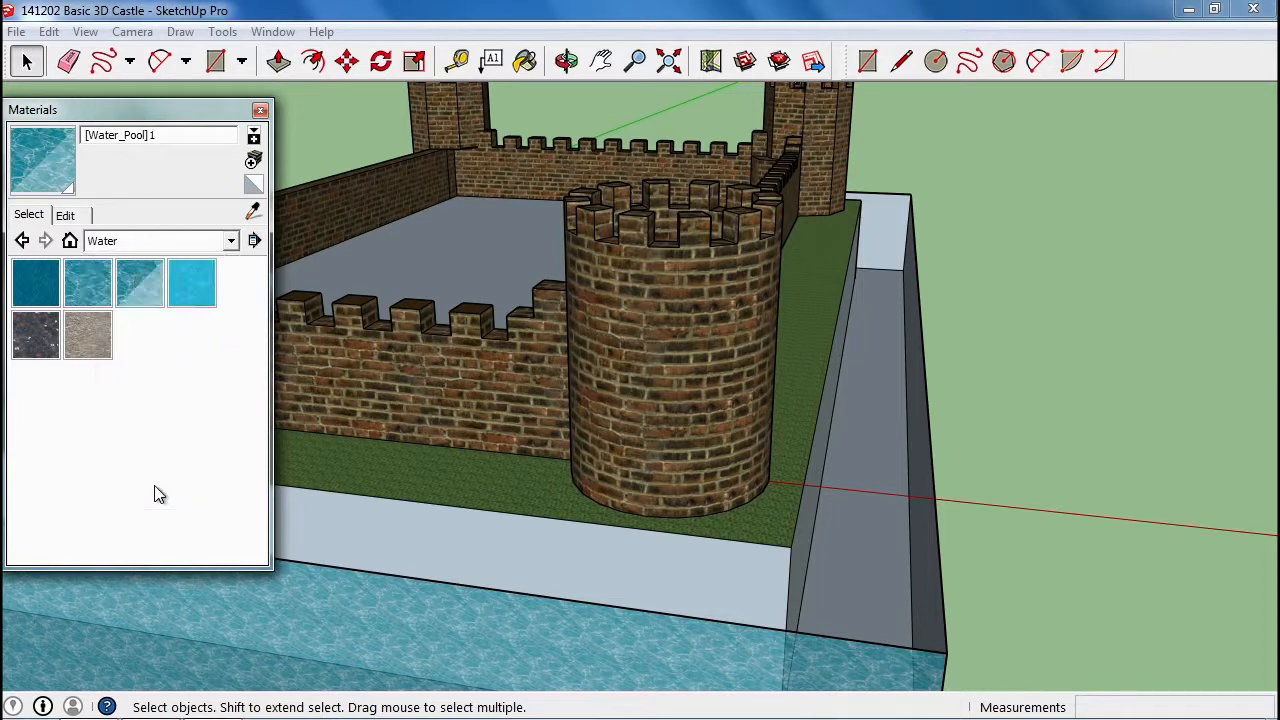
click(30, 333)
click(428, 525)
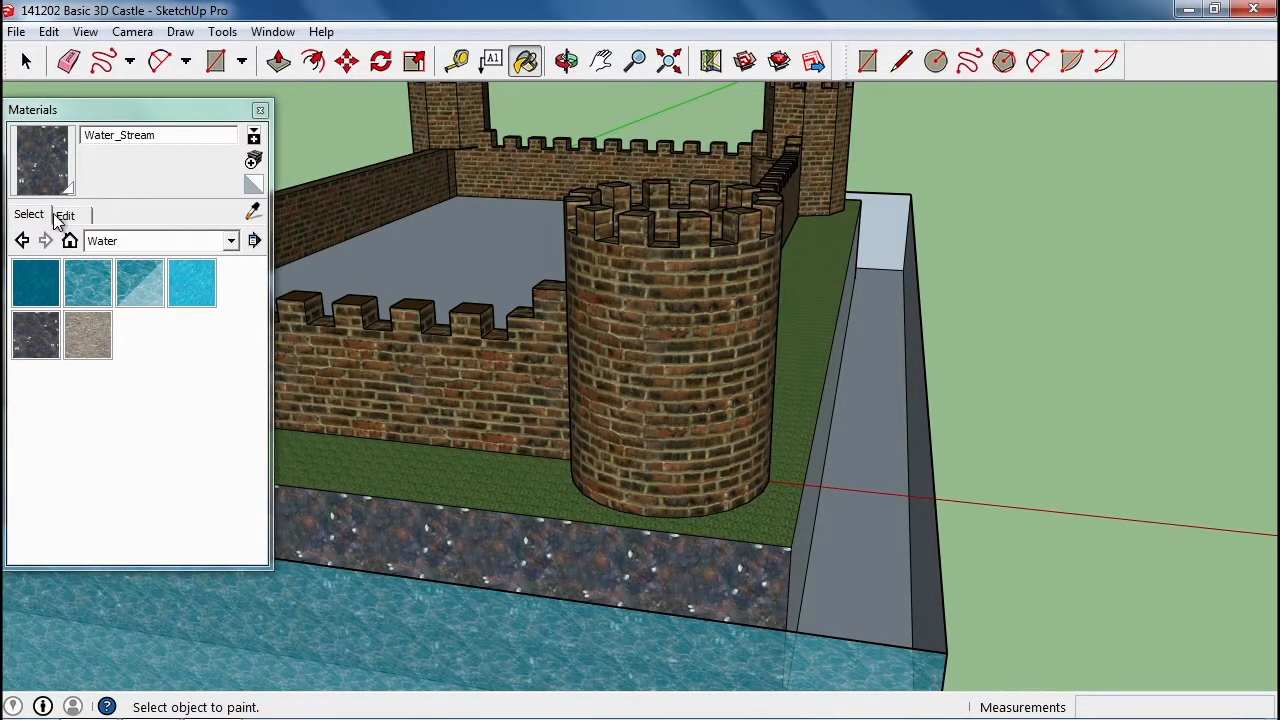
Step: Paint the two inner moat walls meeting at the round corner tower with Water_Stream_Shallow and darken that material's colour
click(88, 335)
click(385, 516)
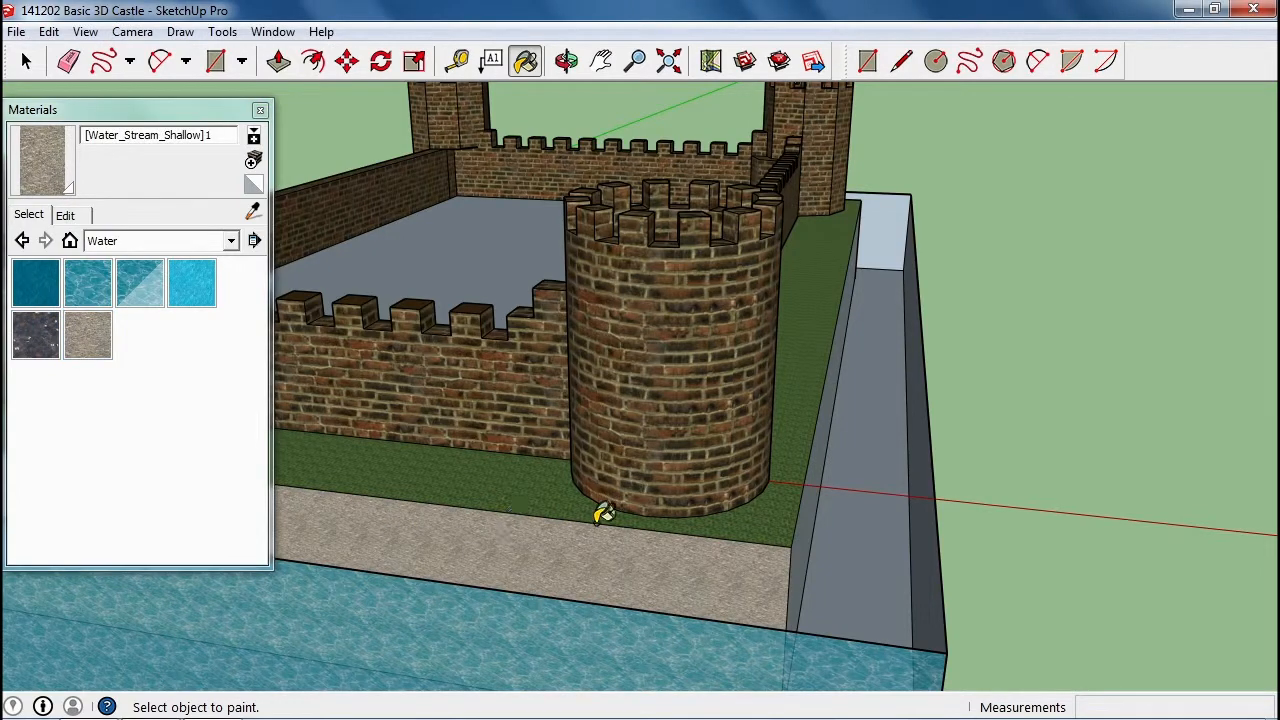
click(80, 216)
drag(113, 308, 114, 348)
middle_drag(797, 474, 640, 463)
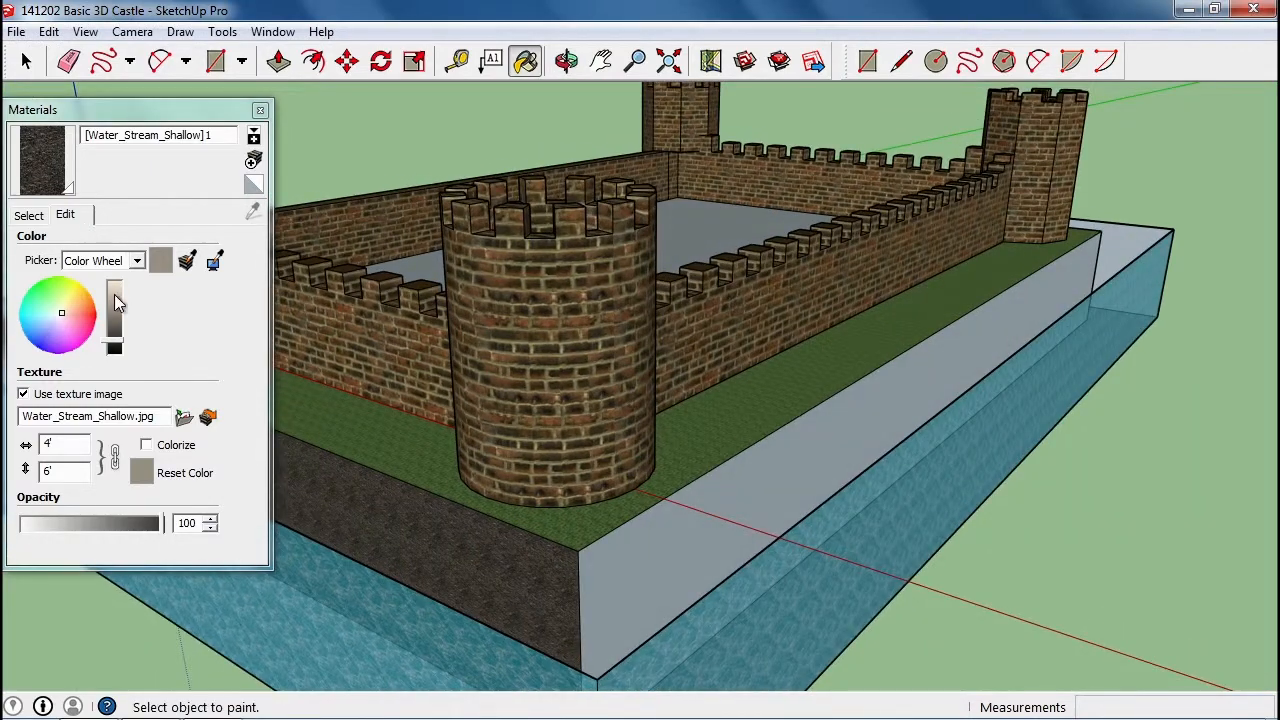
click(668, 547)
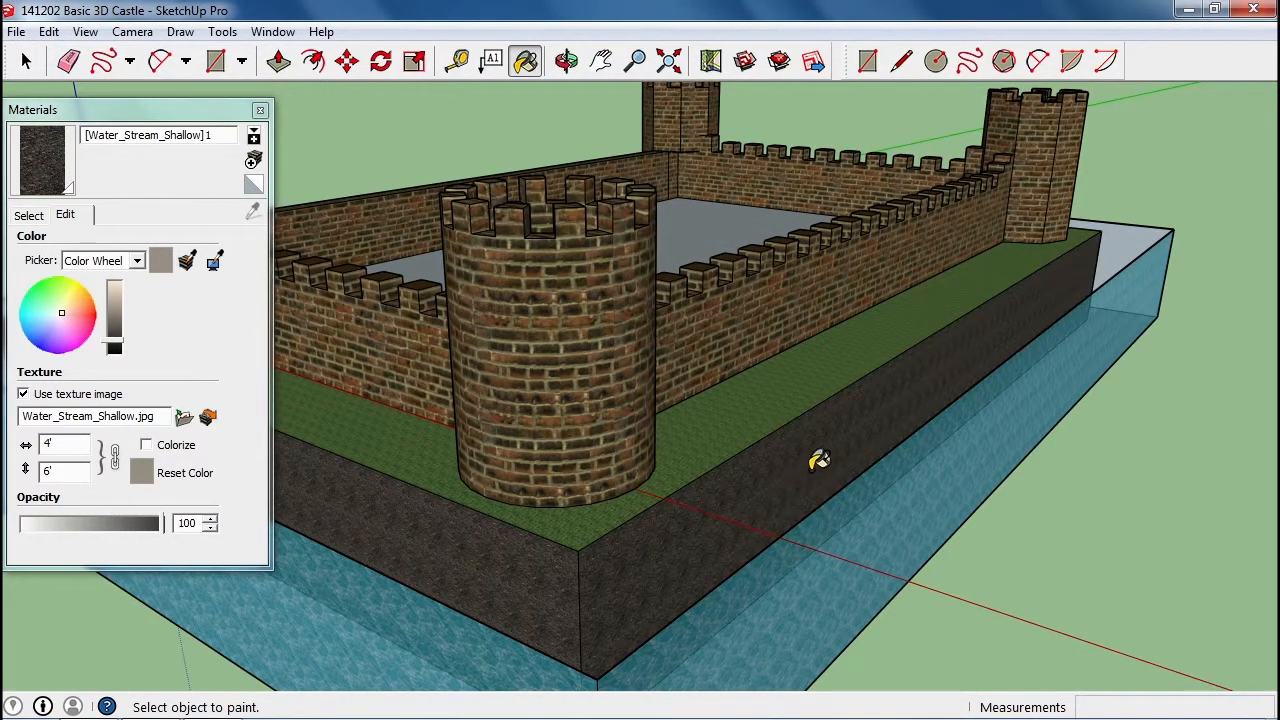
Step: Paint the moat floor and the remaining visible side faces inside the moat with the darkened Water_Stream_Shallow material
middle_drag(815, 450, 1080, 508)
click(992, 470)
click(1010, 472)
mouse_move(1034, 406)
middle_down()
mouse_move(666, 506)
mouse_move(483, 500)
middle_up()
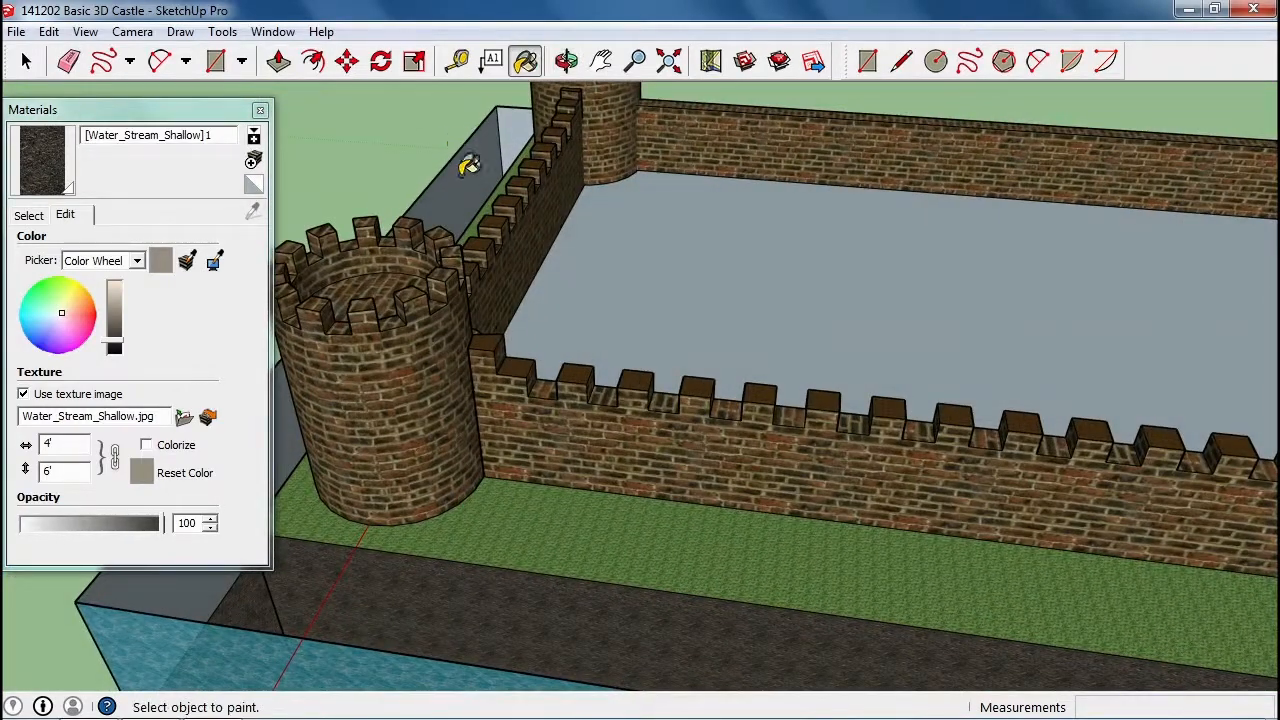
click(460, 155)
mouse_move(411, 160)
middle_down()
mouse_move(611, 251)
mouse_move(986, 180)
mouse_move(600, 340)
mouse_move(507, 336)
mouse_move(766, 271)
middle_up()
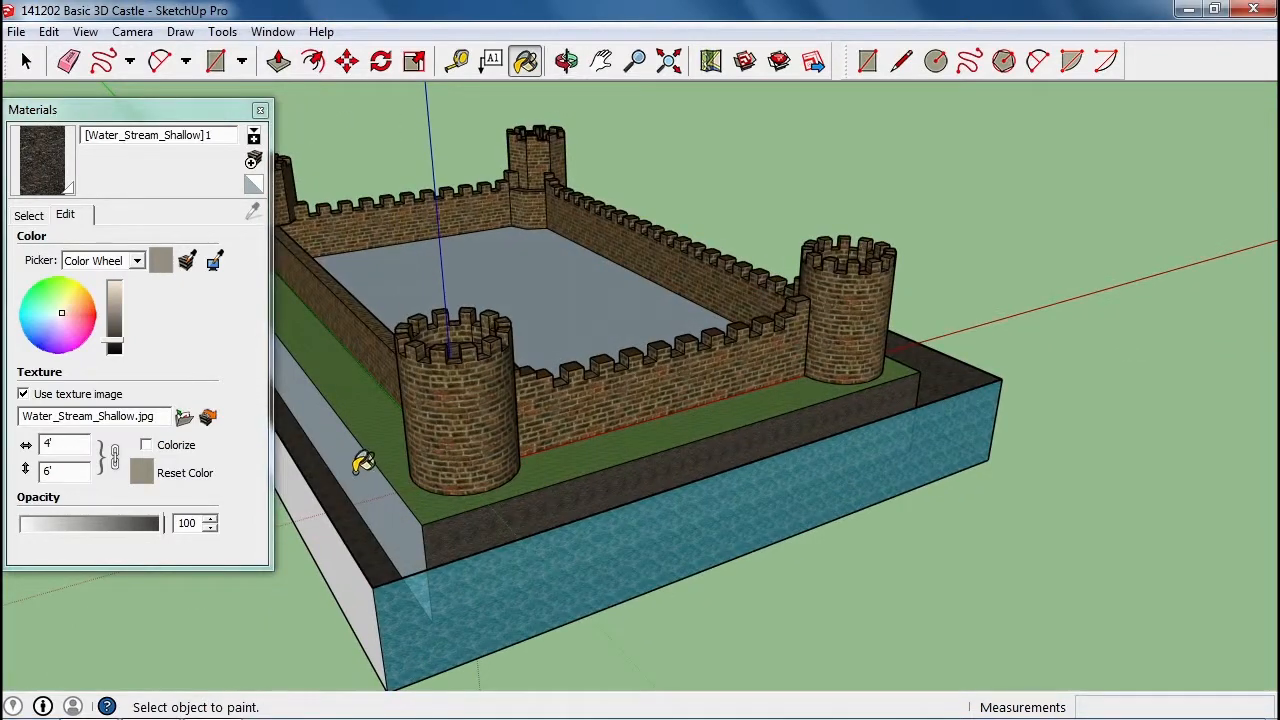
click(372, 492)
mouse_move(372, 492)
middle_down()
mouse_move(327, 521)
mouse_move(274, 450)
mouse_move(262, 200)
middle_up()
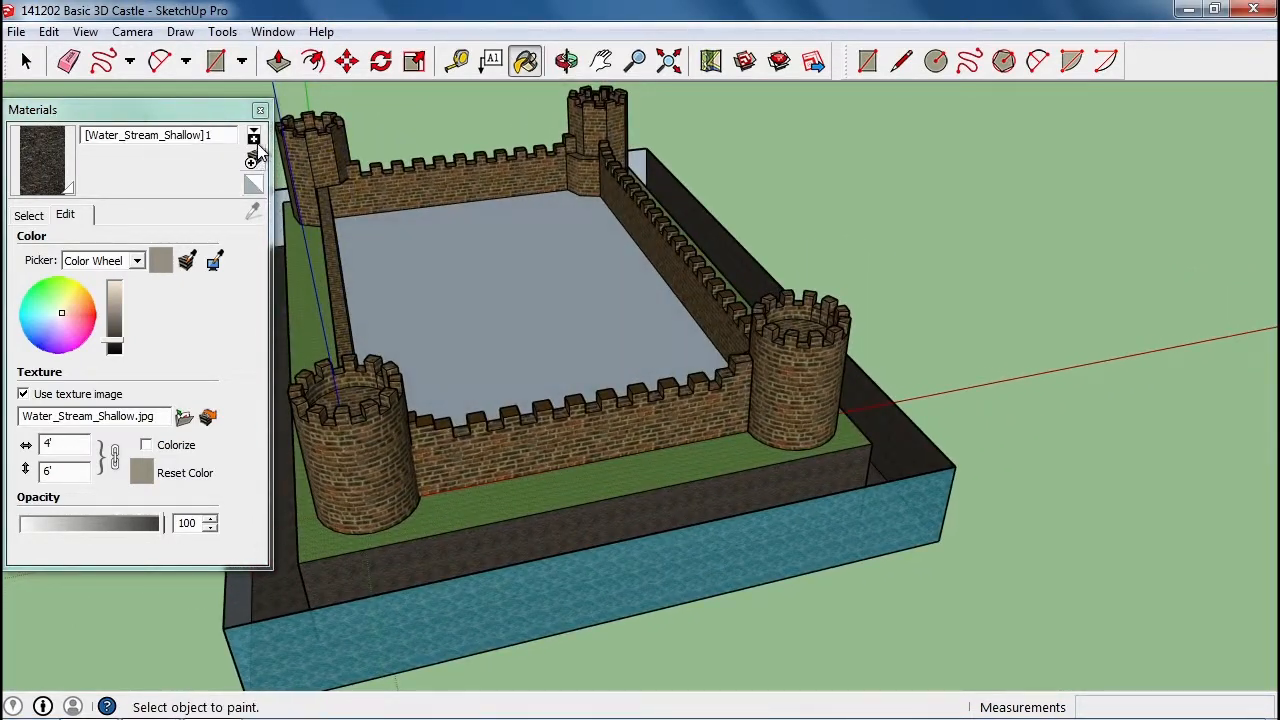
click(260, 110)
click(250, 265)
click(290, 212)
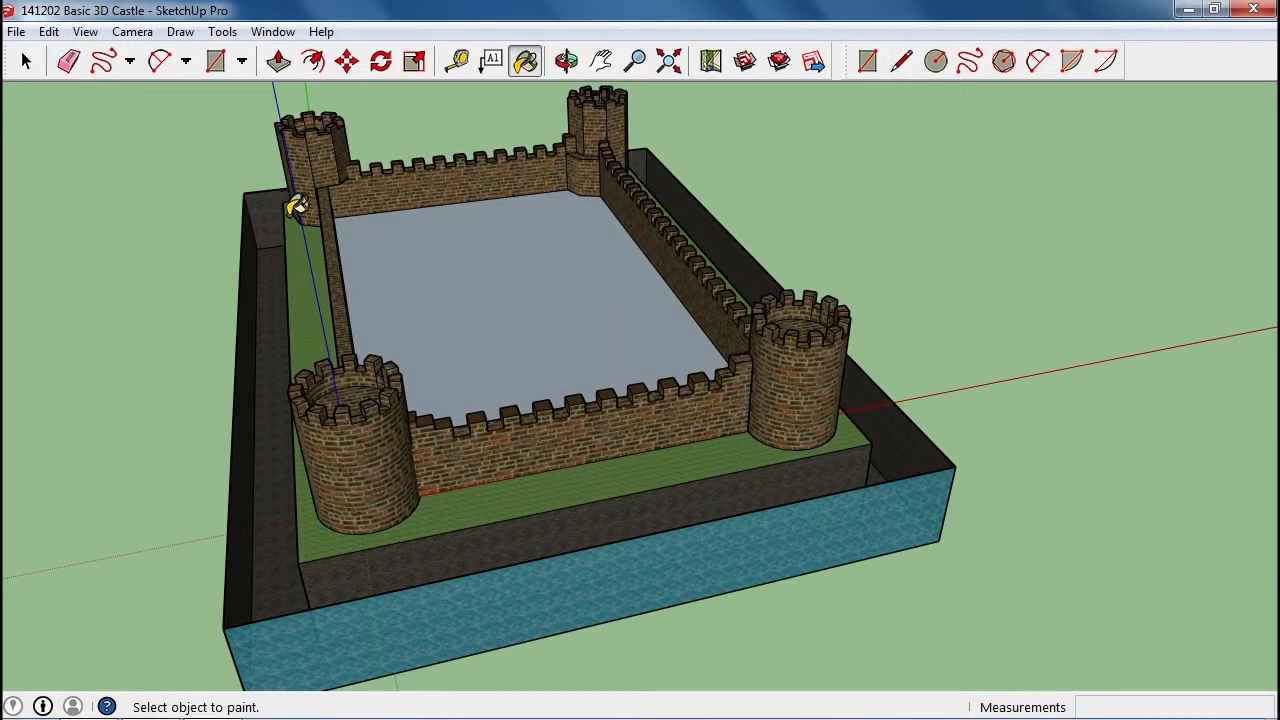
Step: Paint the two white outer moat walls meeting near the polygonal corner tower with the Translucent_Glass_Tinted material
mouse_move(732, 189)
middle_down()
mouse_move(509, 249)
mouse_move(361, 346)
mouse_move(120, 343)
mouse_move(466, 277)
mouse_move(443, 277)
middle_up()
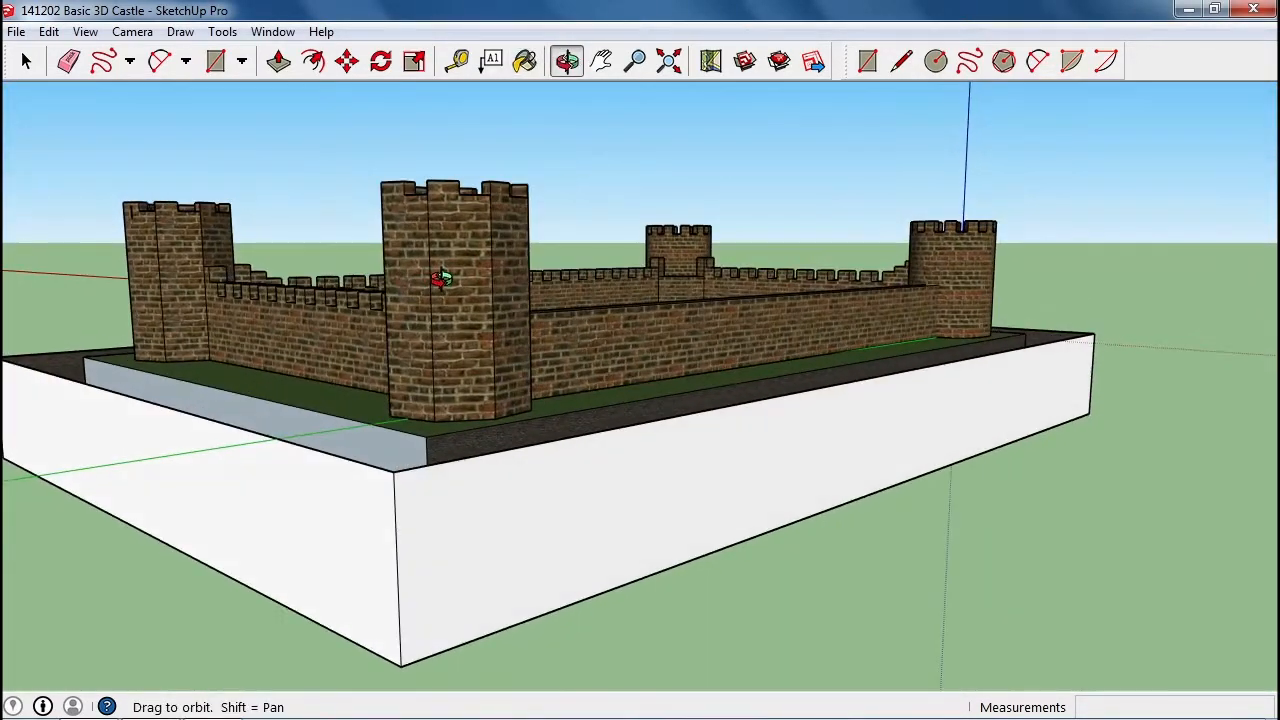
click(534, 63)
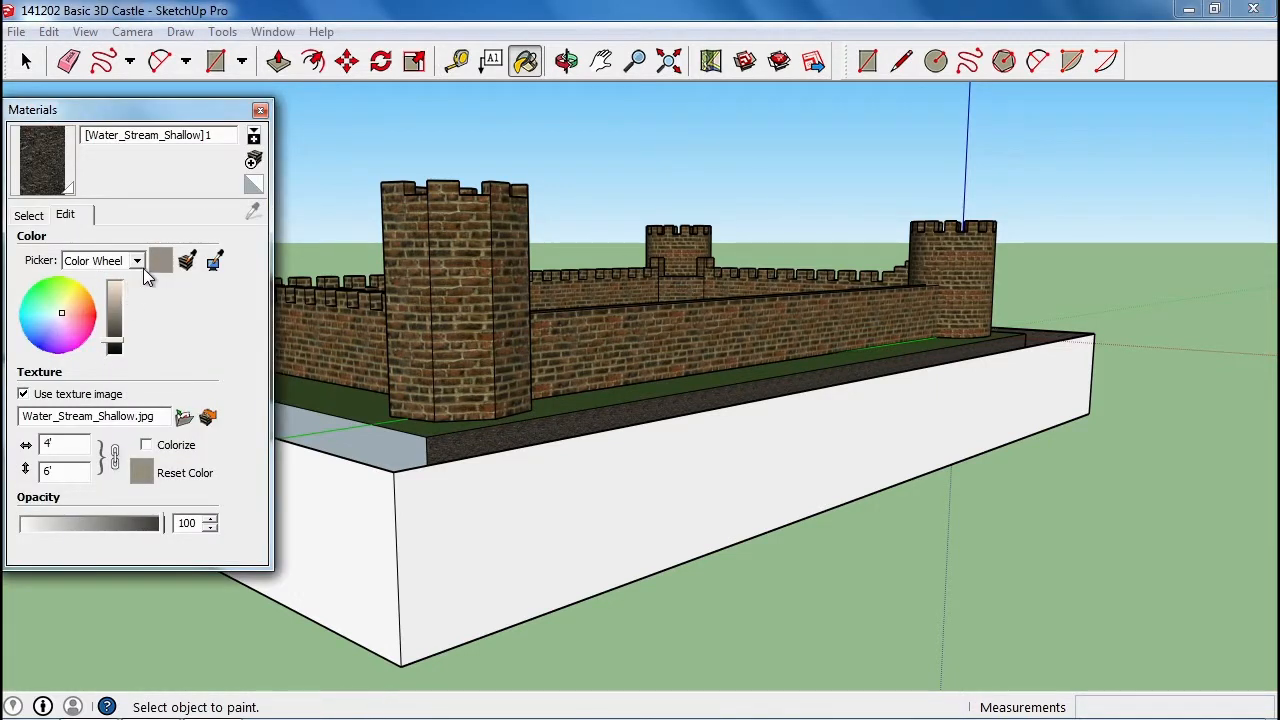
click(137, 262)
click(136, 278)
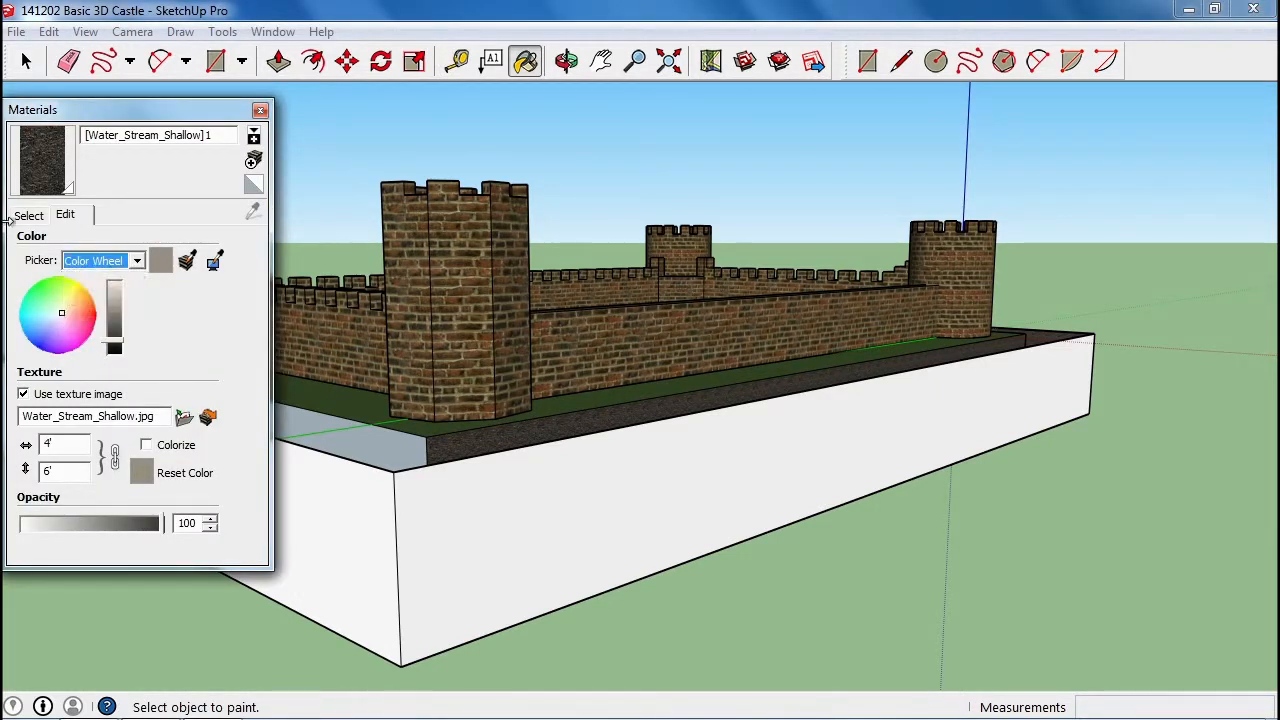
click(29, 216)
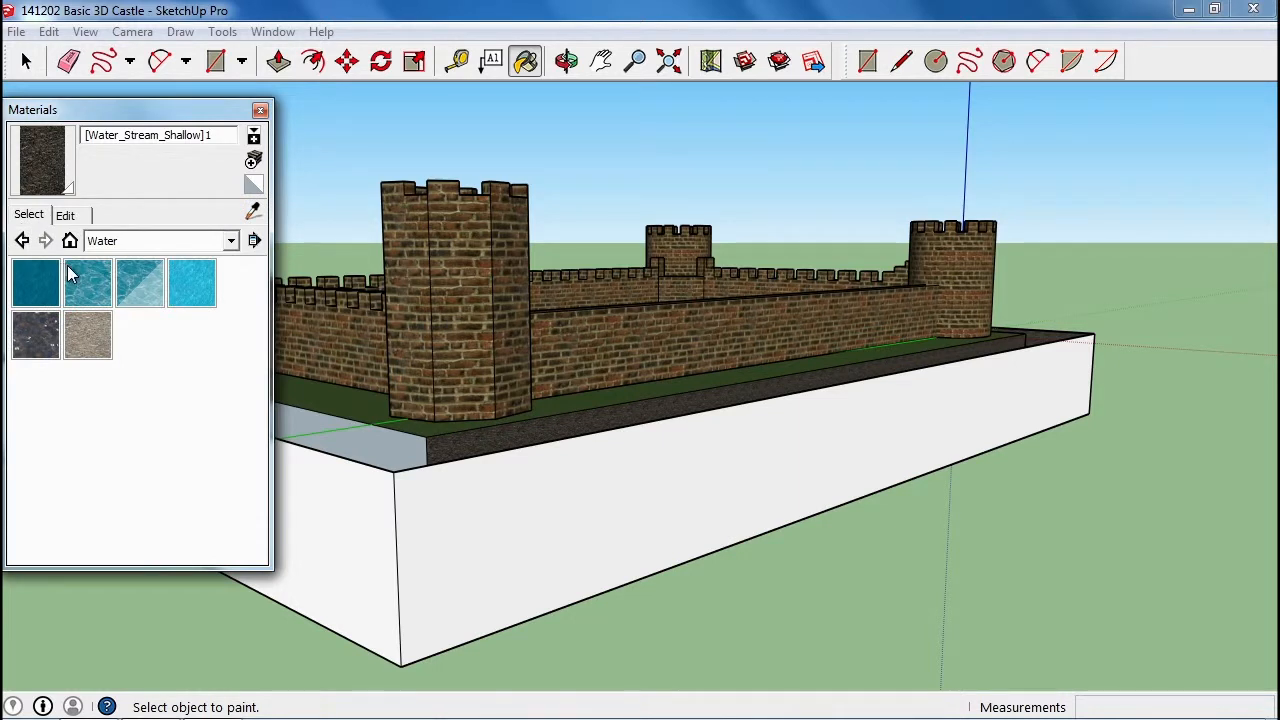
click(137, 245)
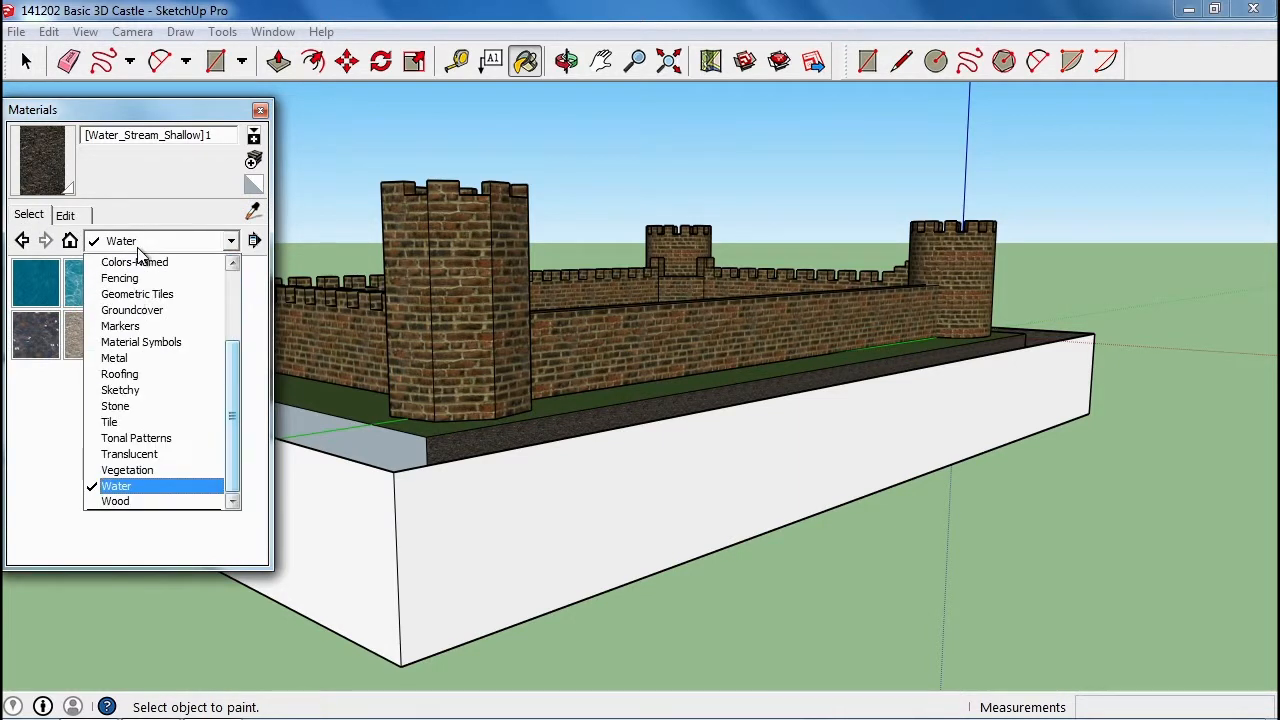
click(129, 454)
click(36, 386)
click(390, 514)
click(556, 543)
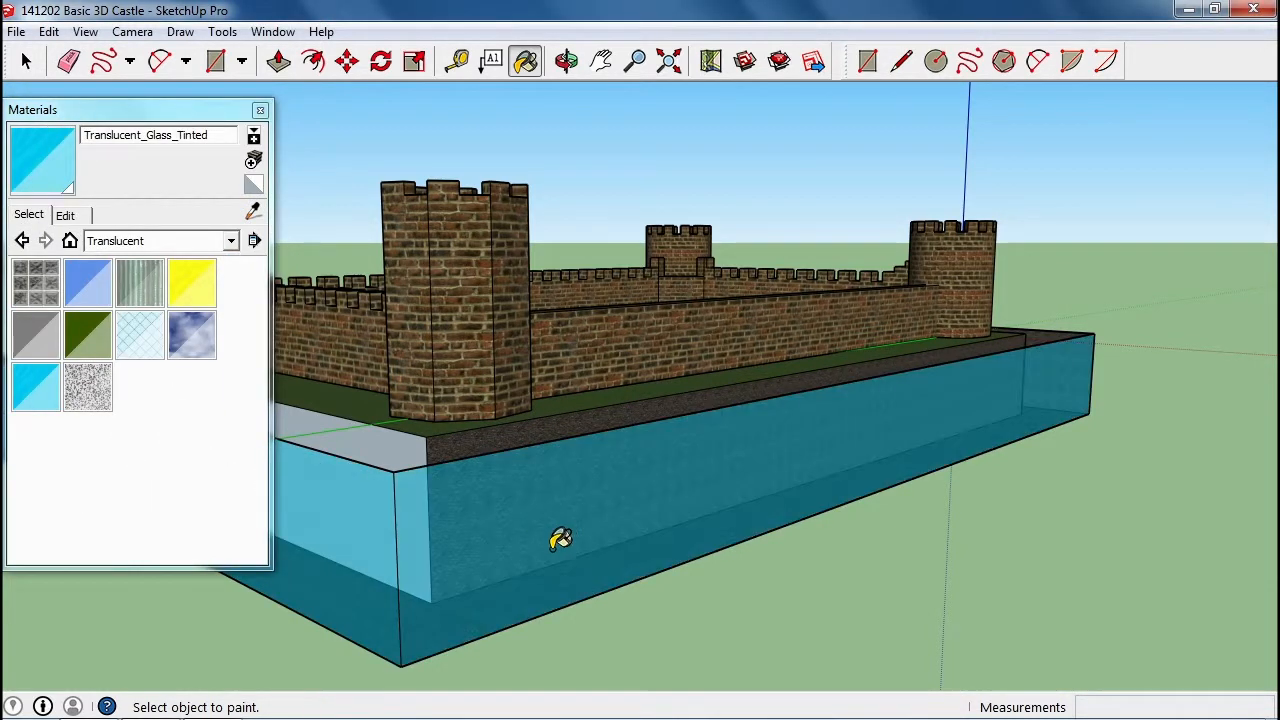
Step: Paint the grey inner moat wall below the polygonal corner tower with the in-model darkened Water_Stream_Shallow material
middle_drag(576, 525, 677, 560)
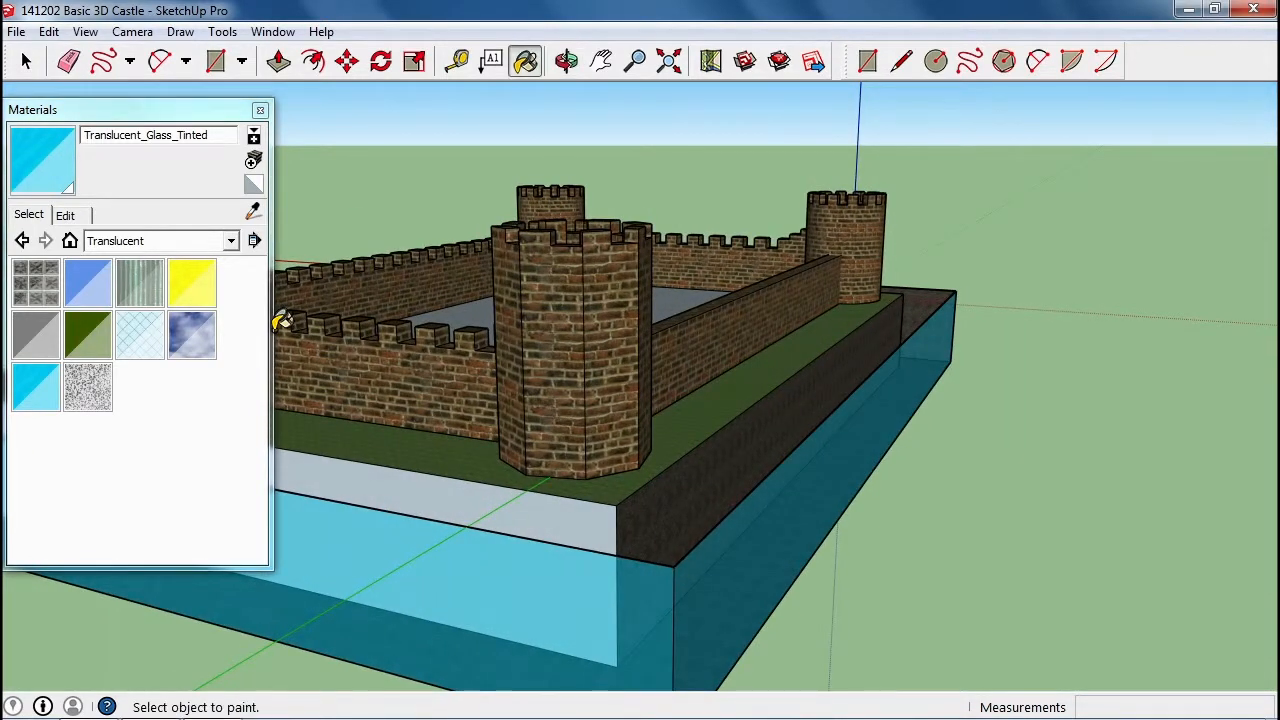
click(68, 216)
click(40, 215)
click(230, 241)
scroll(150, 294, up, 2)
click(147, 260)
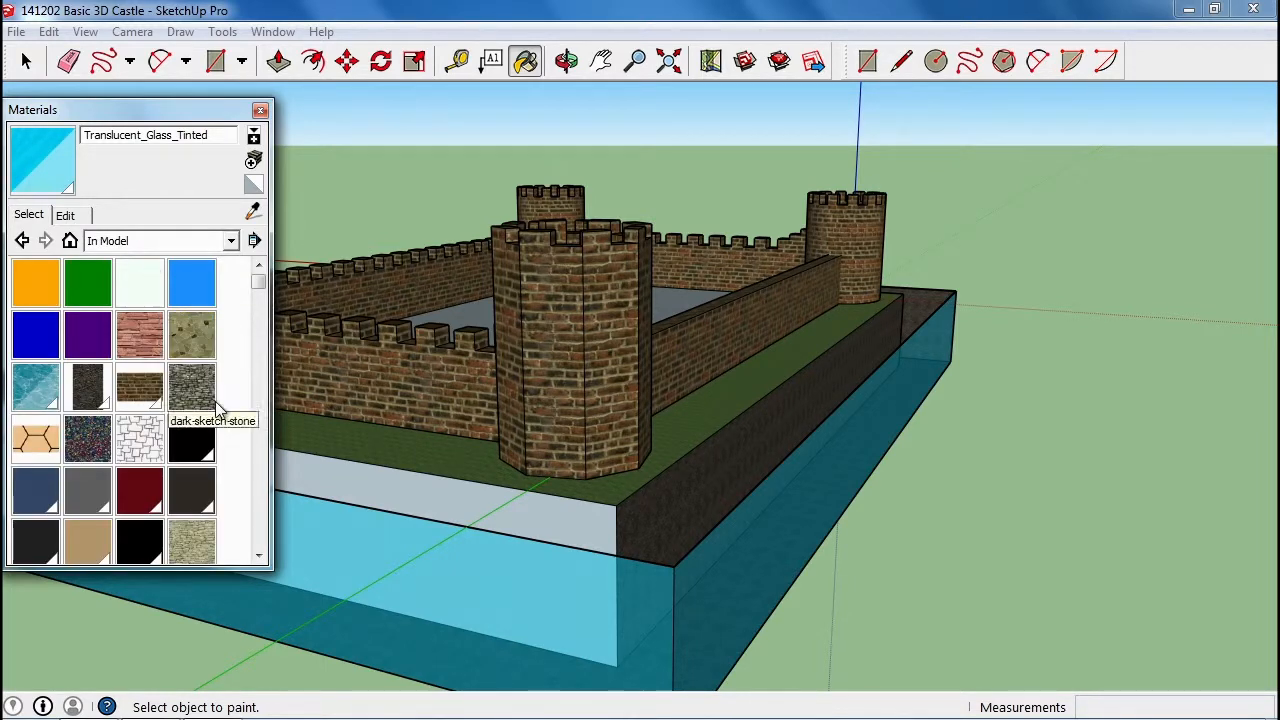
click(88, 383)
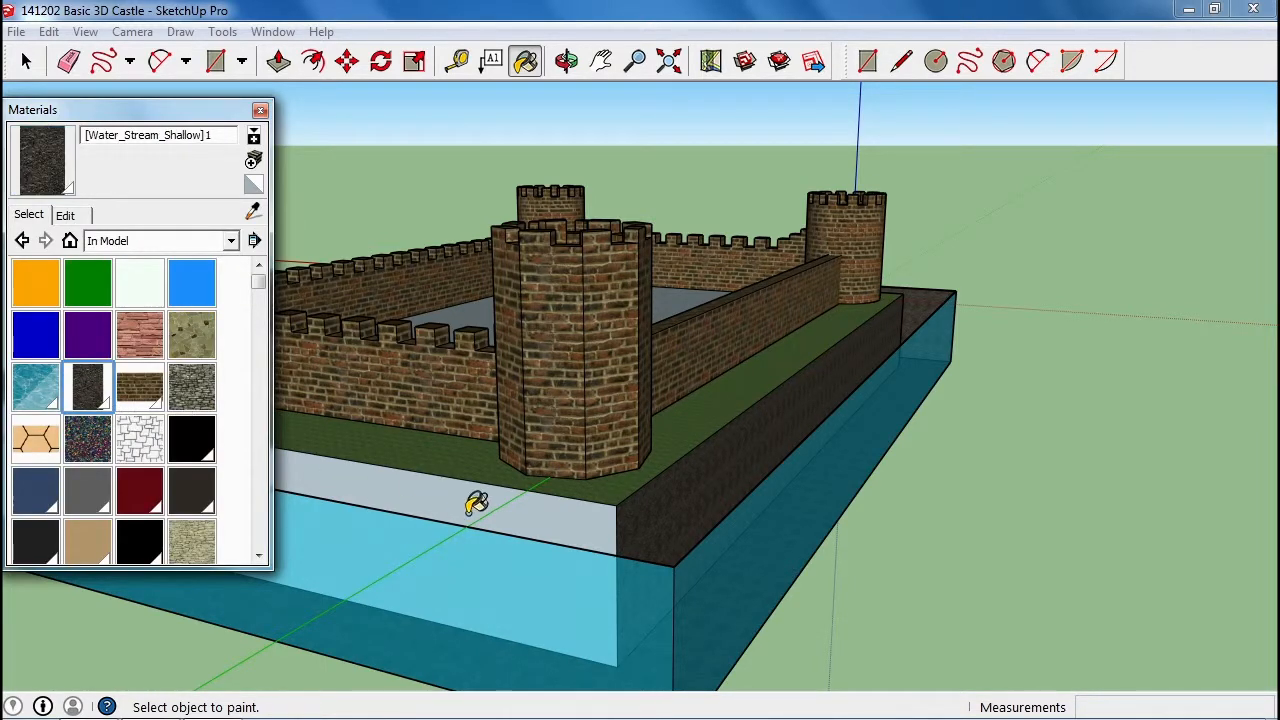
click(538, 540)
Step: Look into the moat beside the polygonal tower and set the face style to Shaded
mouse_move(588, 495)
middle_down()
mouse_move(749, 509)
mouse_move(566, 480)
mouse_move(621, 497)
mouse_move(737, 477)
mouse_move(763, 523)
mouse_move(453, 576)
middle_up()
scroll(491, 477, down, 3)
scroll(640, 525, up, 10)
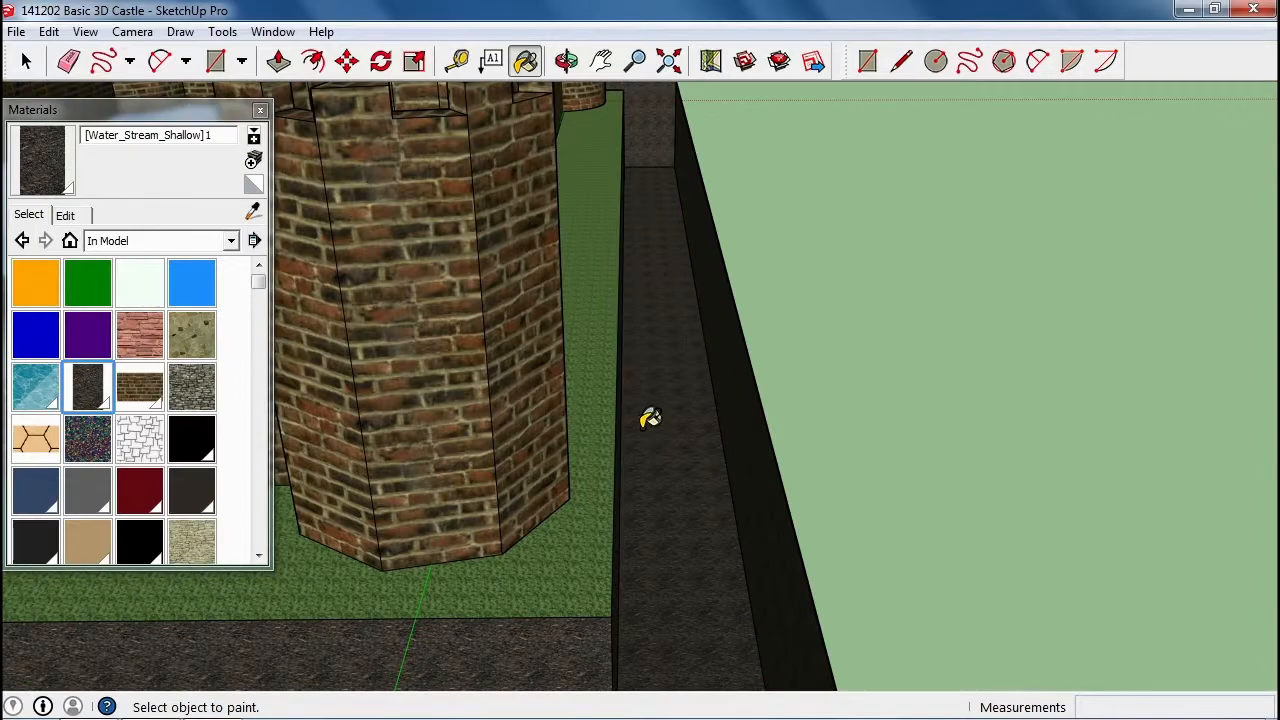
mouse_move(649, 420)
middle_down()
mouse_move(597, 417)
mouse_move(646, 423)
mouse_move(634, 426)
mouse_move(622, 427)
mouse_move(626, 411)
mouse_move(689, 406)
mouse_move(446, 266)
mouse_move(731, 446)
mouse_move(731, 414)
mouse_move(920, 527)
mouse_move(957, 523)
middle_up()
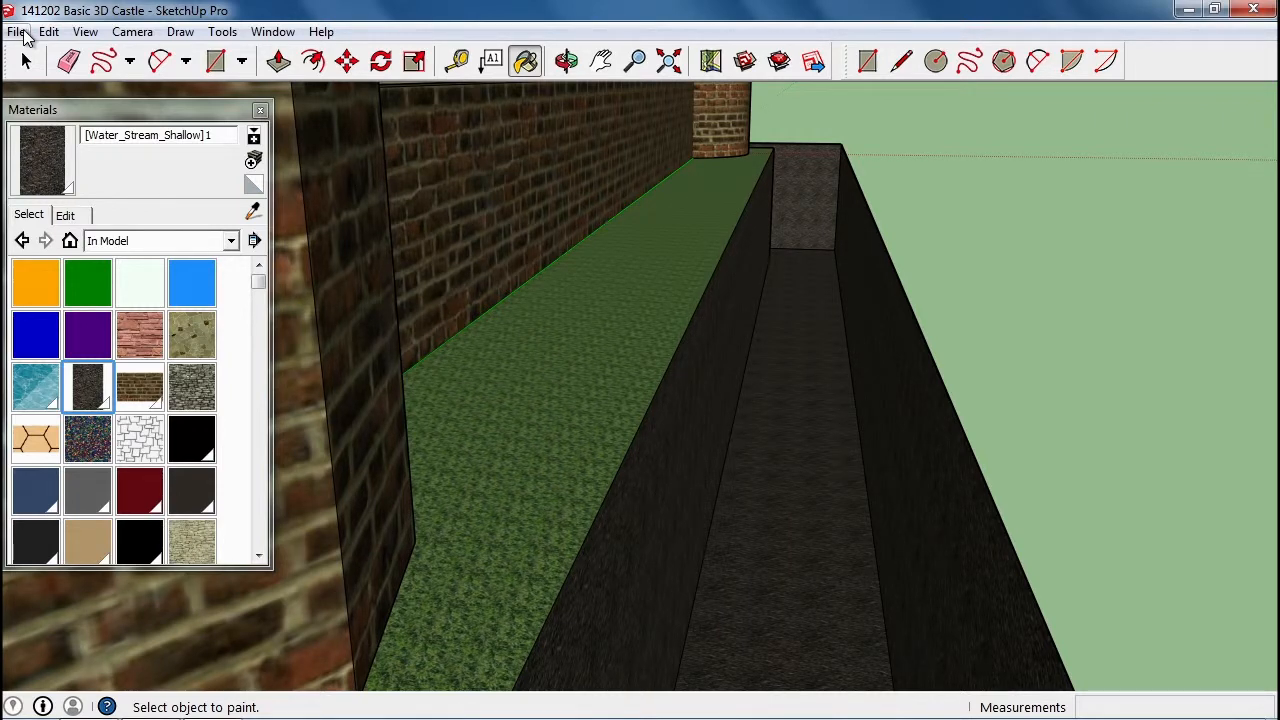
click(85, 31)
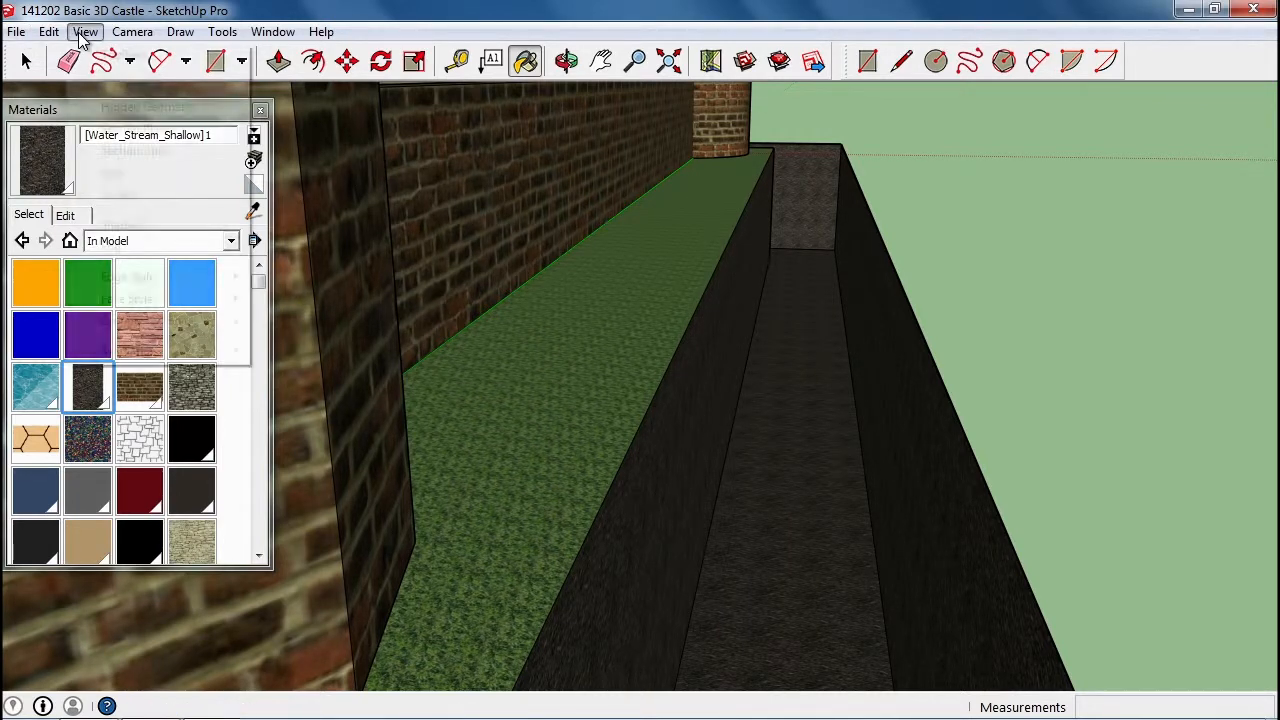
mouse_move(128, 302)
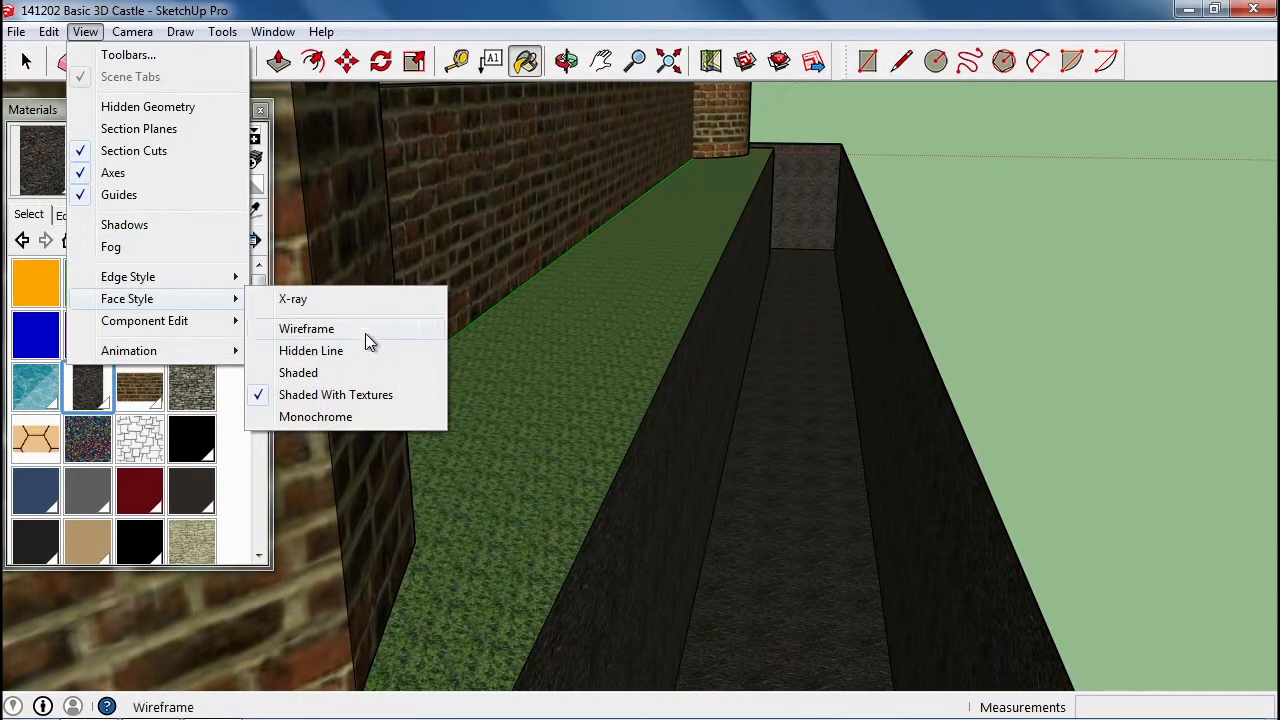
click(360, 372)
Step: Draw a circle with a radius of about 1' 10" on the moat floor
scroll(820, 418, up, 3)
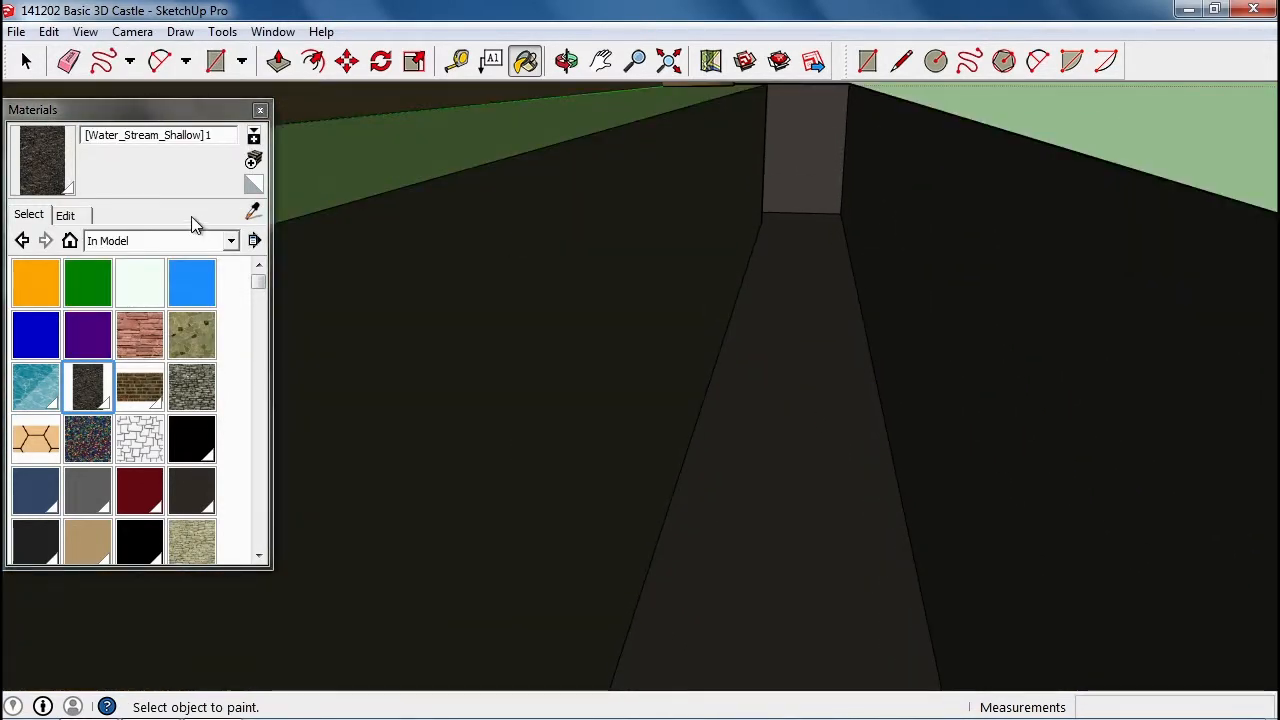
click(241, 65)
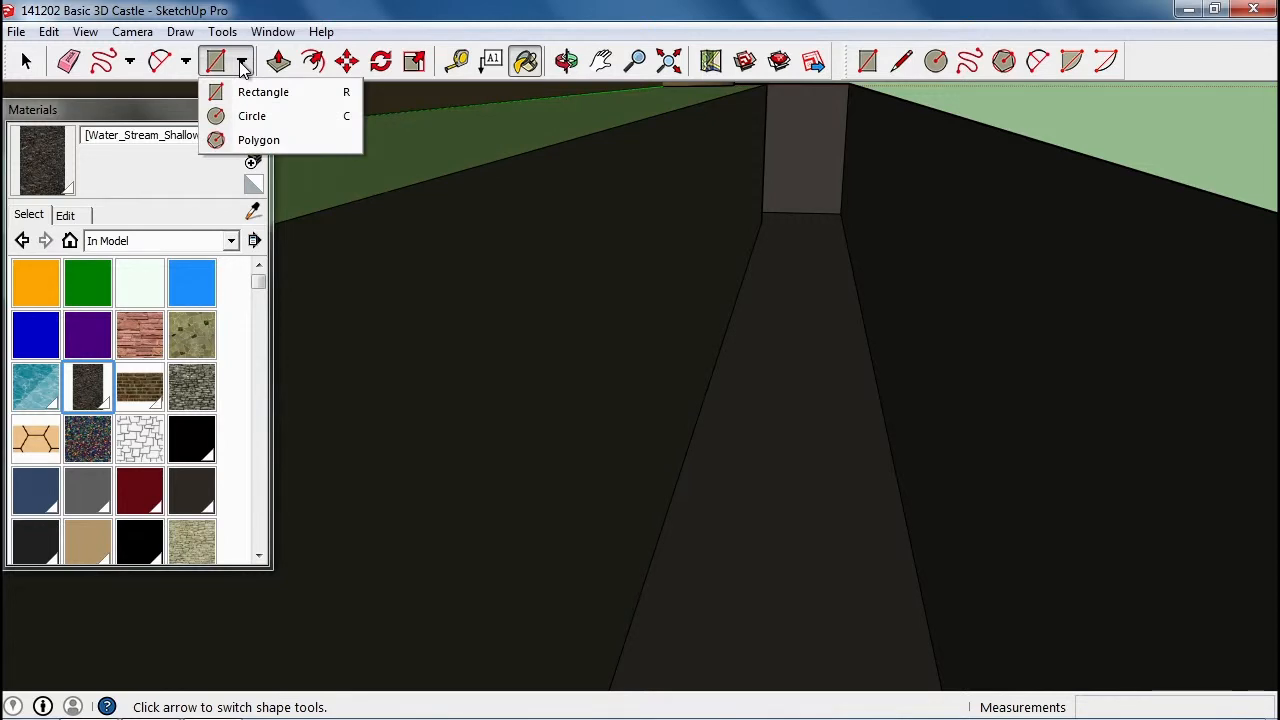
click(250, 114)
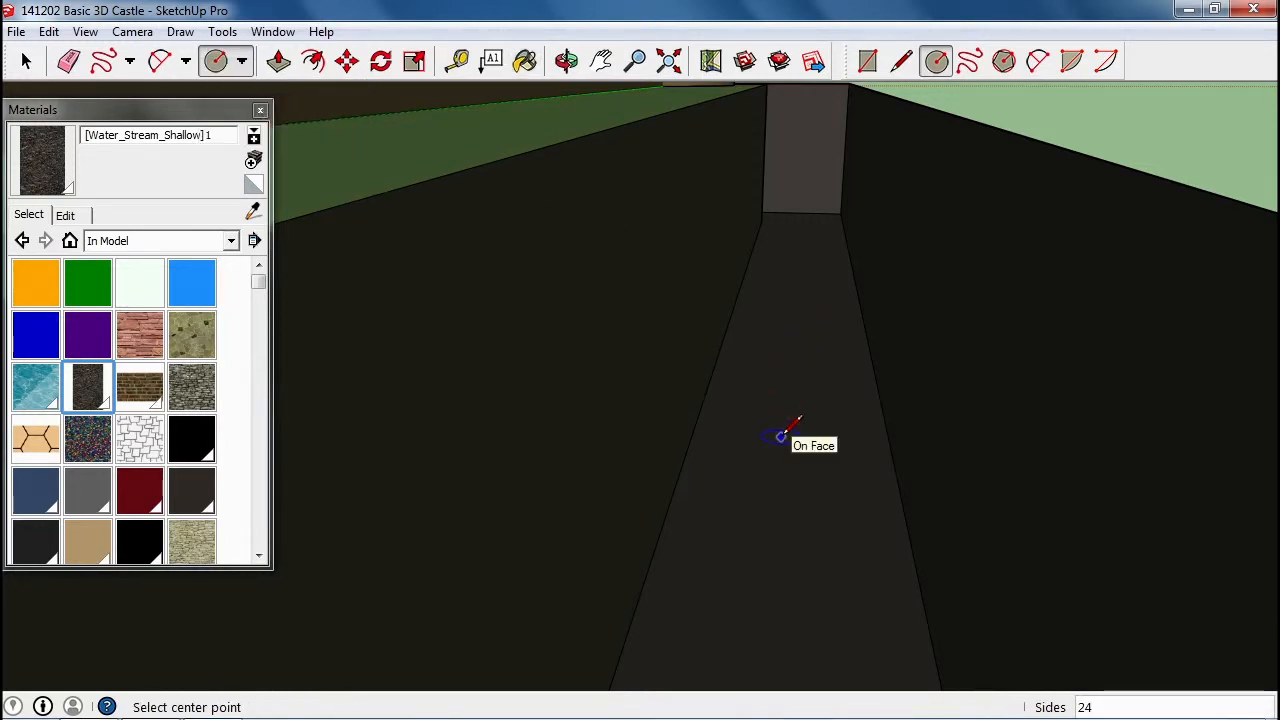
click(741, 452)
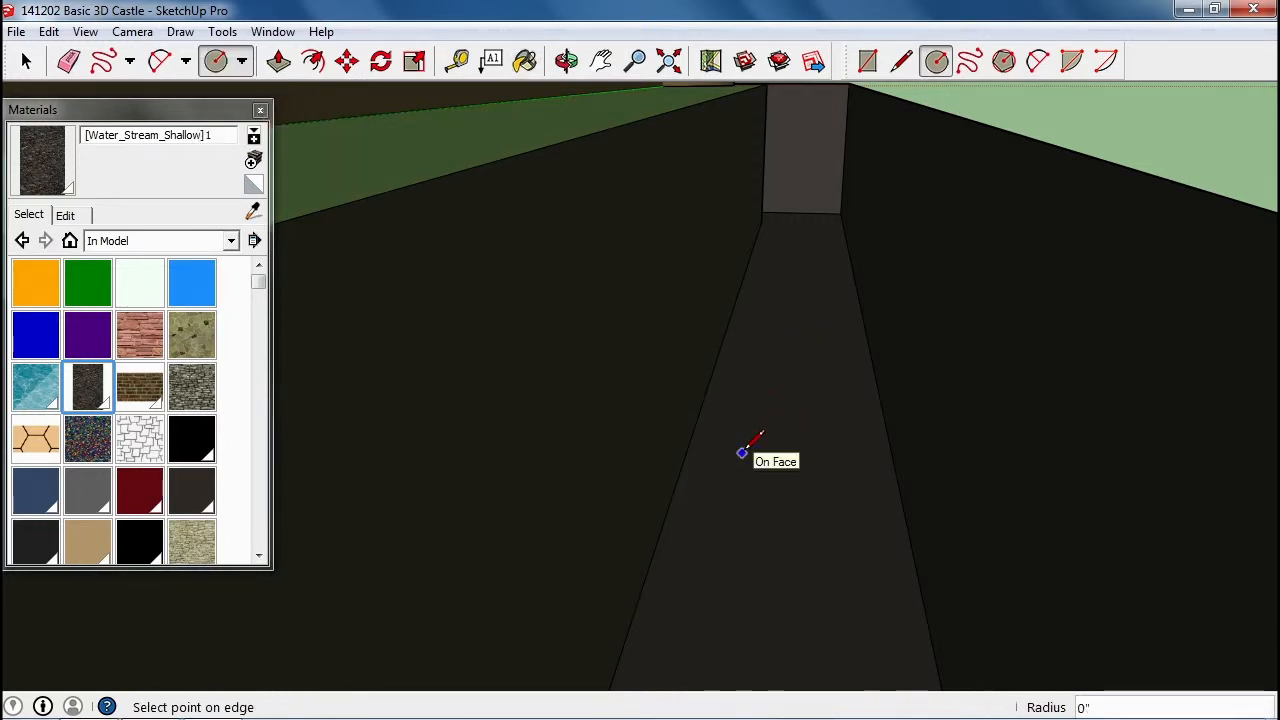
scroll(741, 454, up, 2)
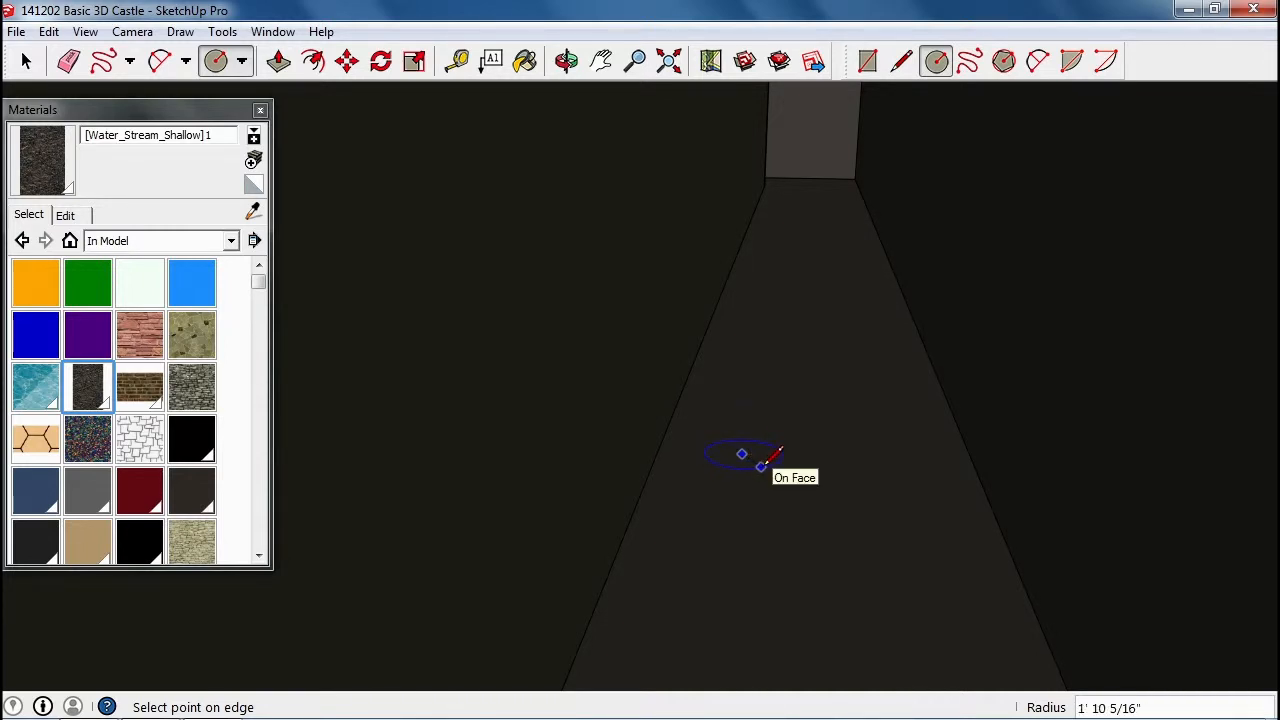
click(763, 463)
Step: Push/Pull the circle on the moat floor up about 10 11/16" to form a low round base
scroll(770, 445, up, 1)
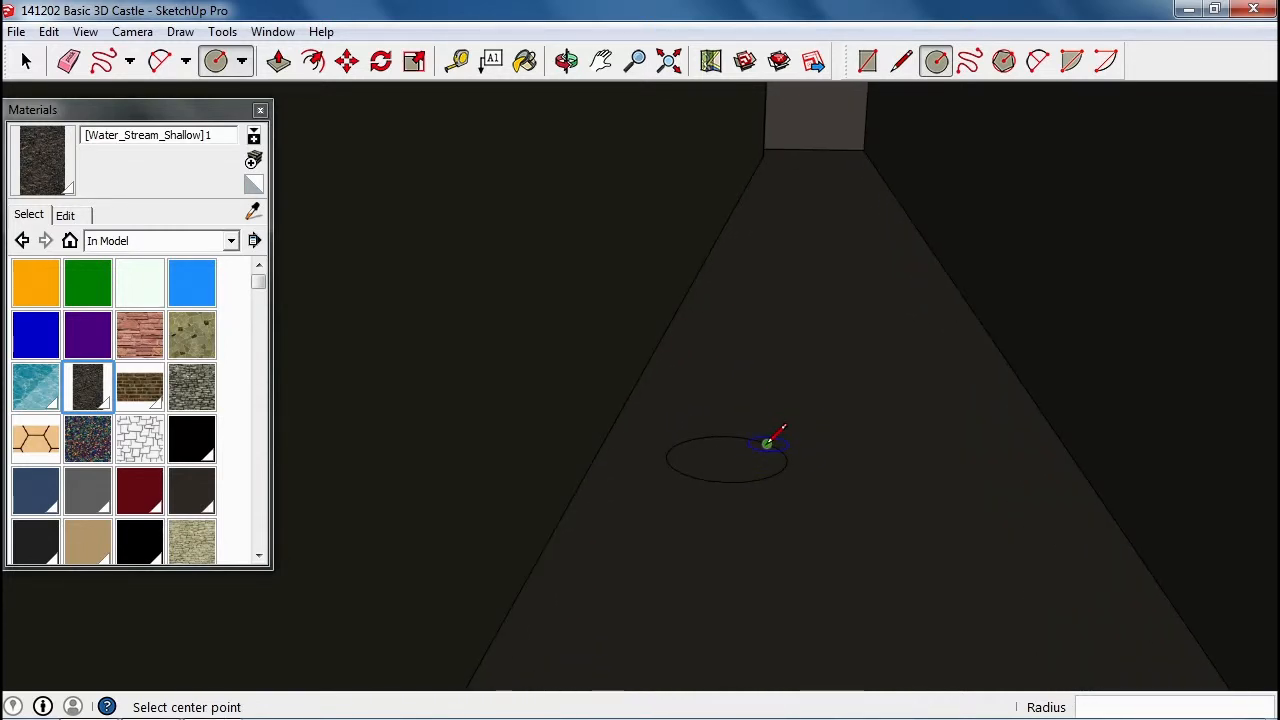
key(space)
key(p)
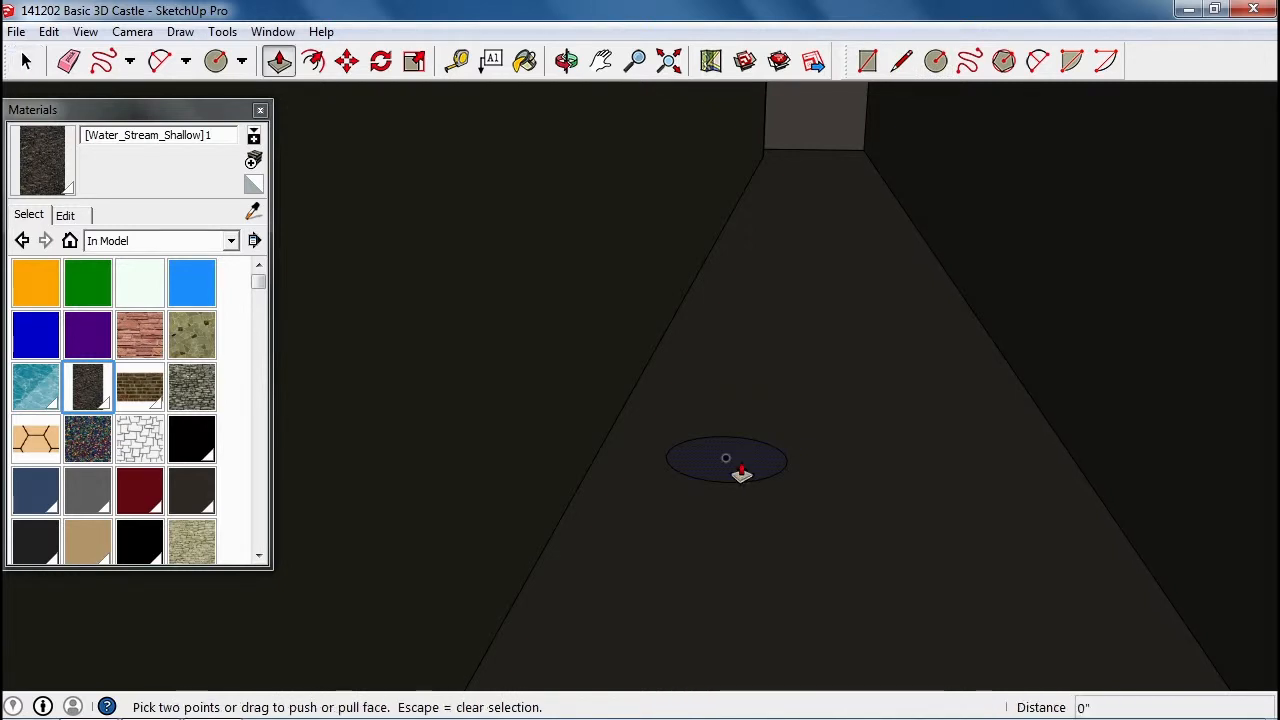
click(740, 465)
click(738, 445)
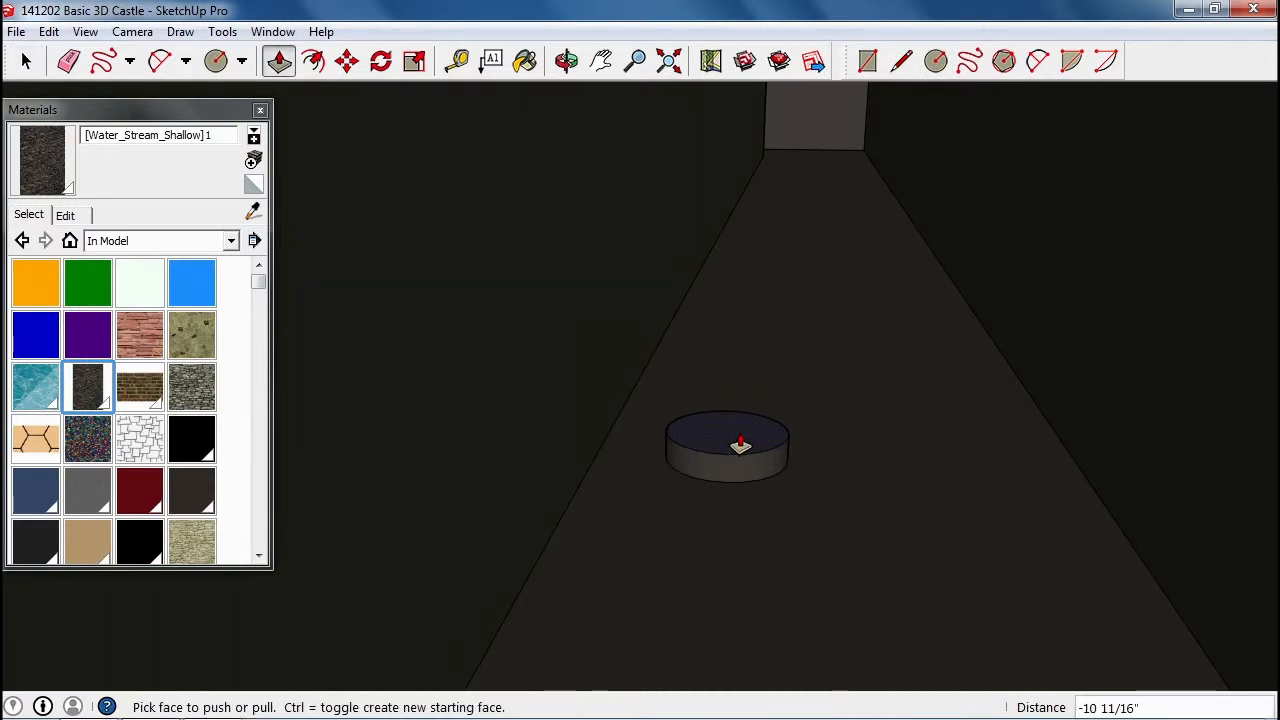
Step: Offset the top edge of the round base inward to create a smaller concentric circle
click(313, 61)
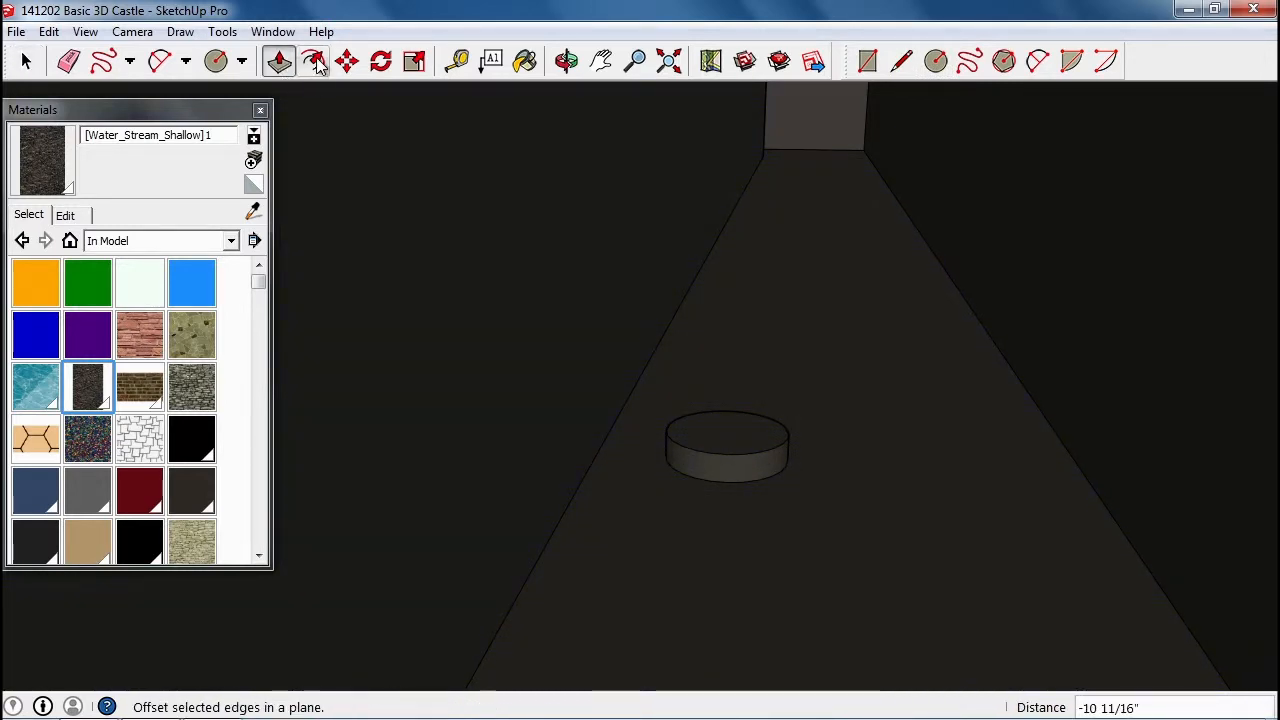
click(742, 418)
click(743, 421)
scroll(730, 445, up, 2)
key(space)
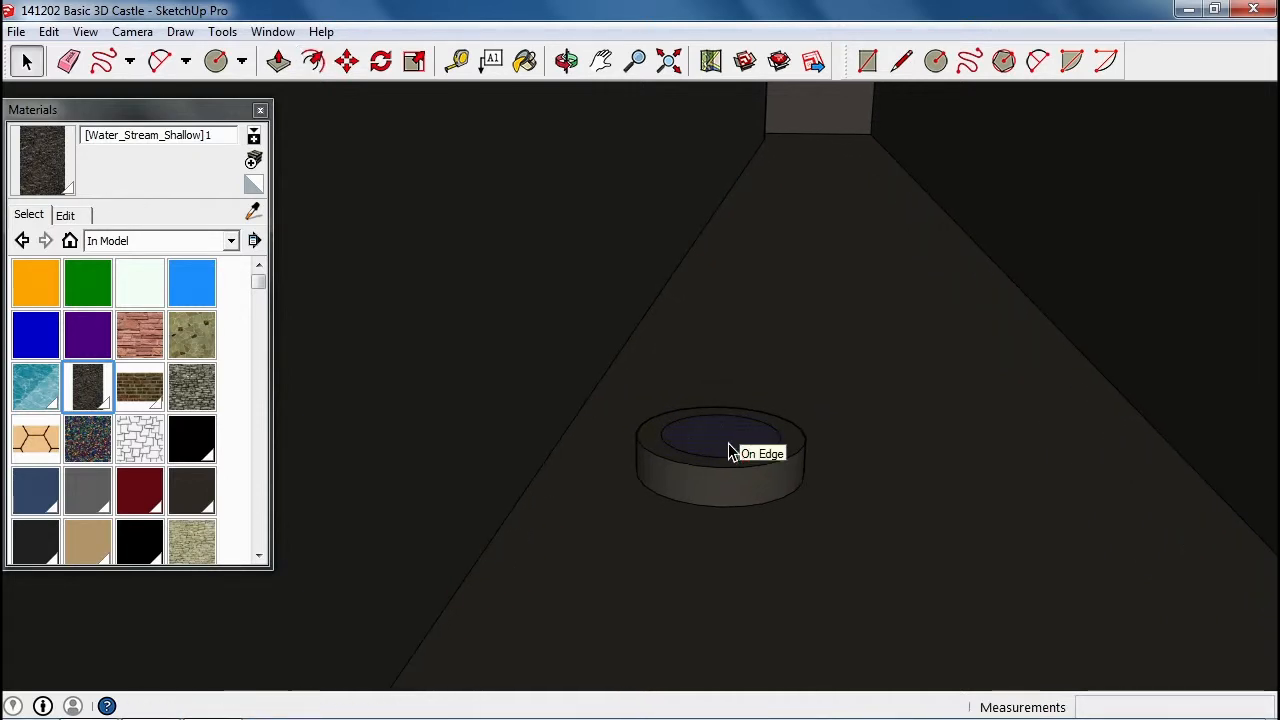
Step: Push/Pull the inner circle on the base up about 7' 4" to form a round column
key(p)
drag(716, 448, 722, 110)
scroll(857, 214, down, 4)
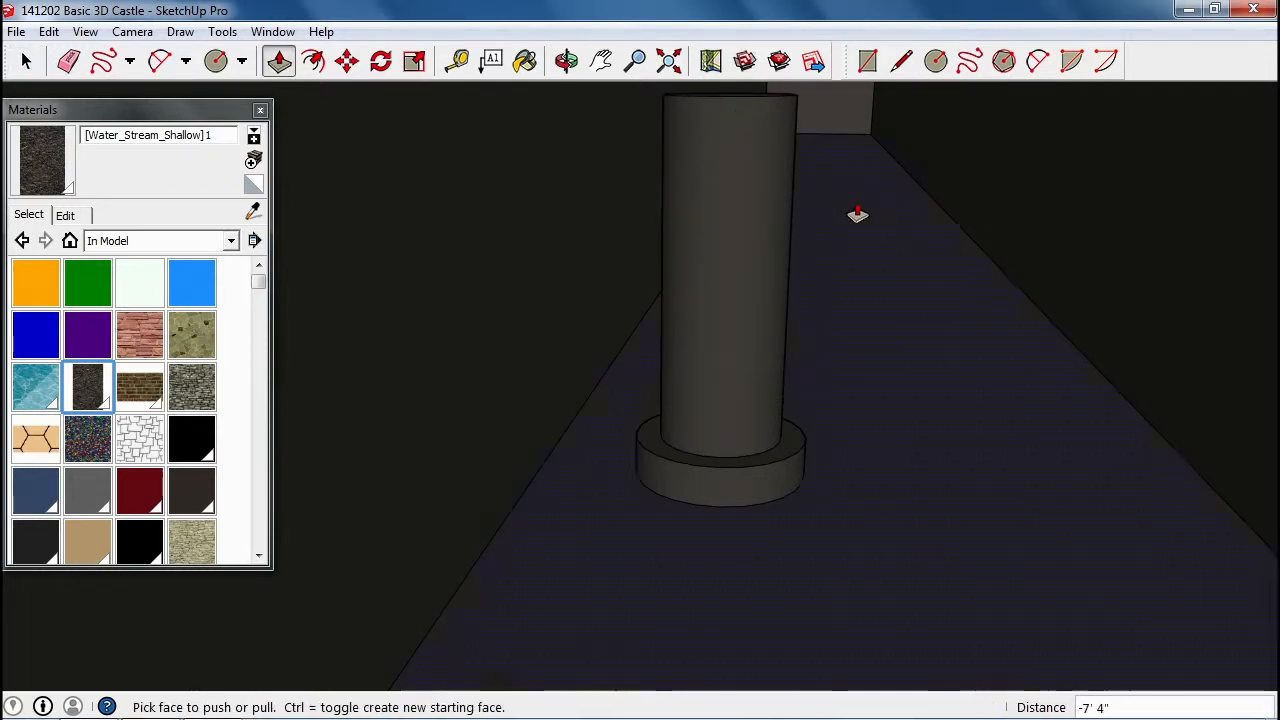
Step: Lengthen the column by pulling its top face up about 2' 6" further
middle_drag(863, 251, 861, 341)
drag(813, 178, 817, 84)
middle_drag(890, 150, 826, 200)
scroll(851, 288, down, 3)
mouse_move(826, 200)
mouse_down()
mouse_move(820, 149)
mouse_move(847, 188)
mouse_up()
Step: Scale the column's top face uniformly about its centre to about 0.14 so the column tapers to a tip
scroll(847, 187, up, 2)
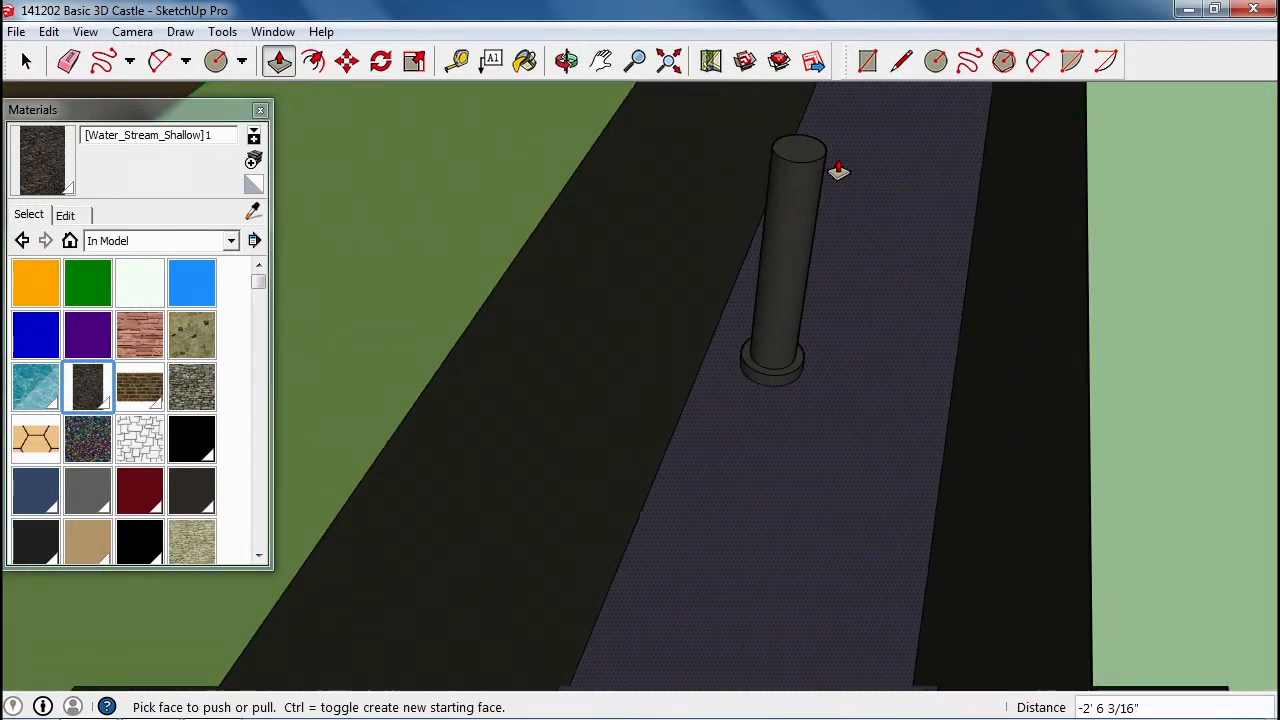
key(space)
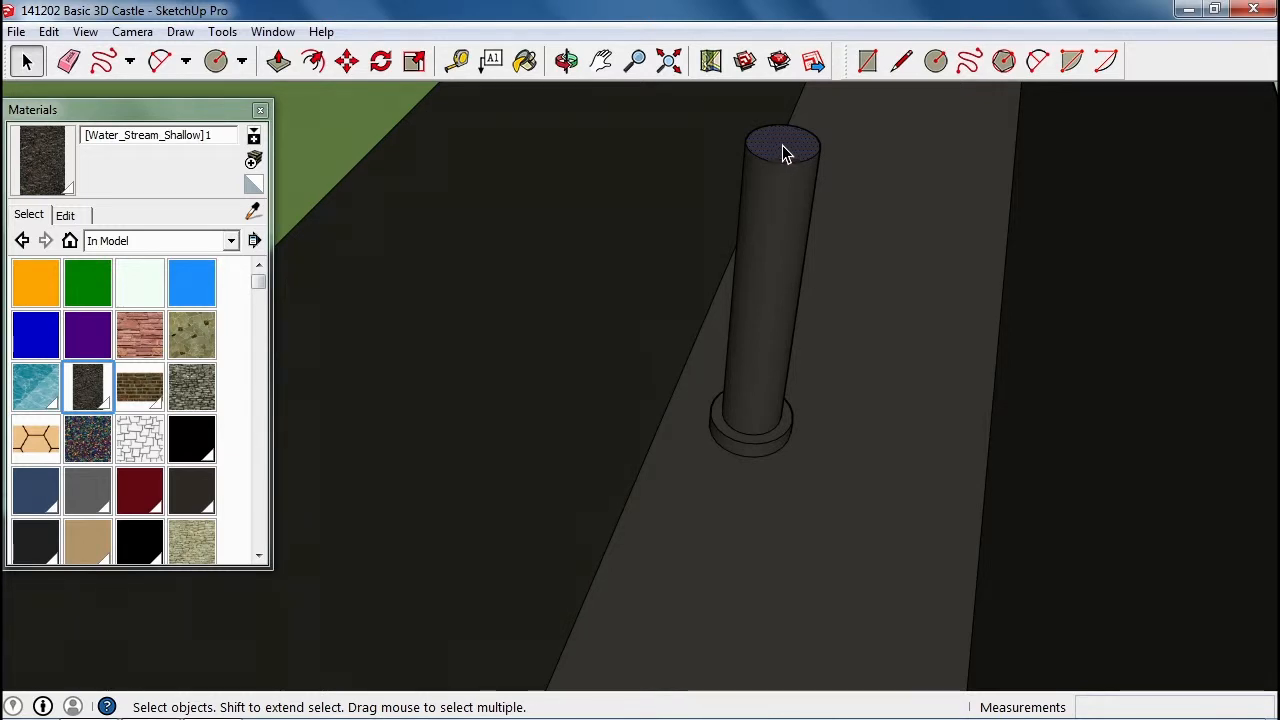
click(414, 62)
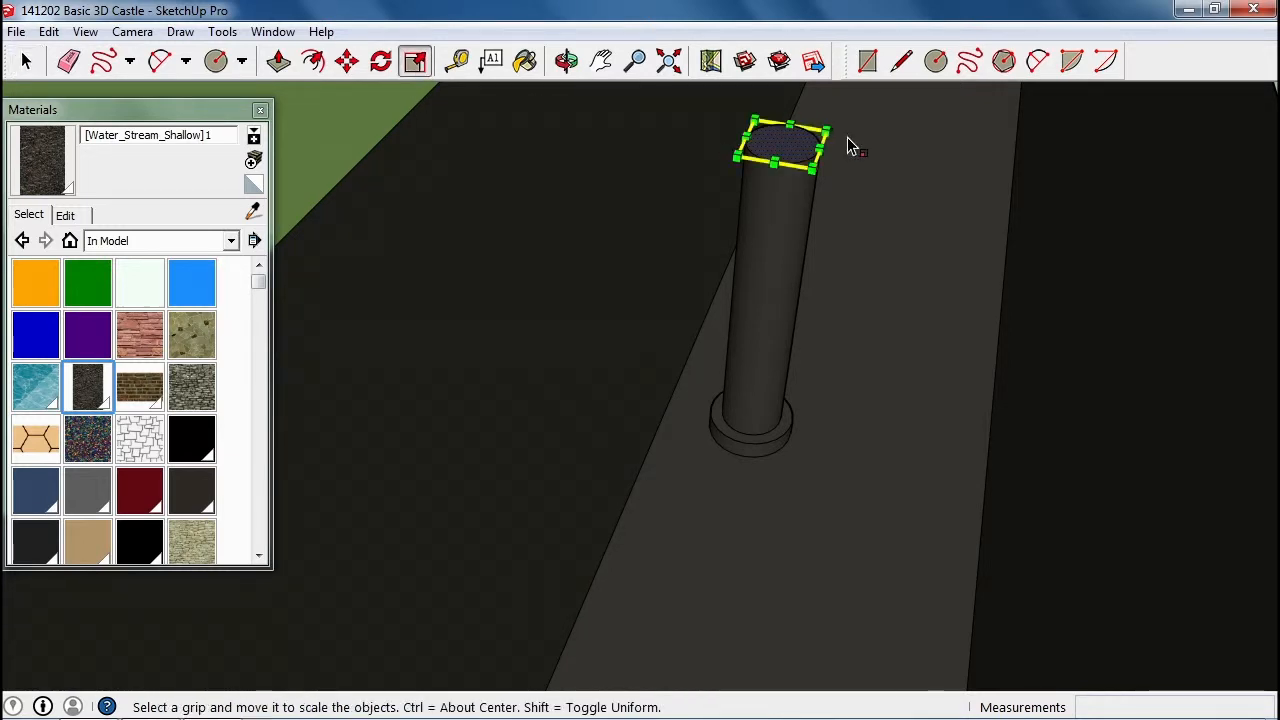
scroll(846, 137, up, 3)
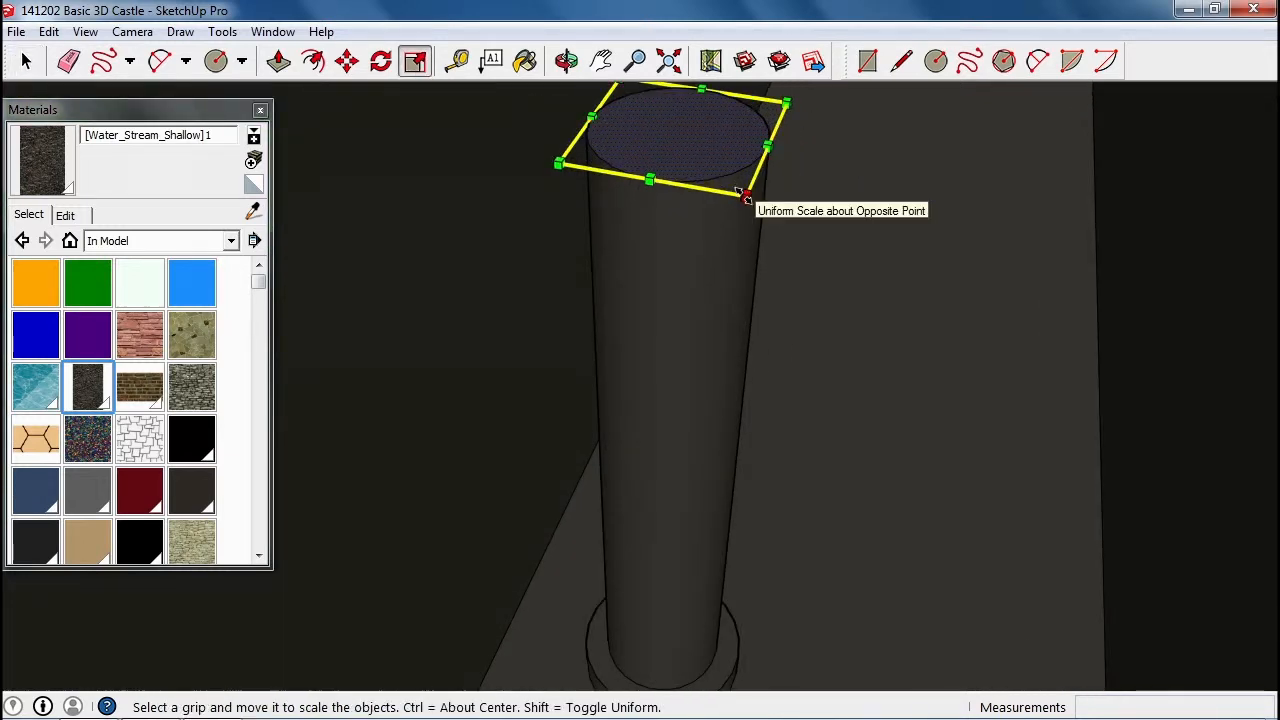
key(ctrl)
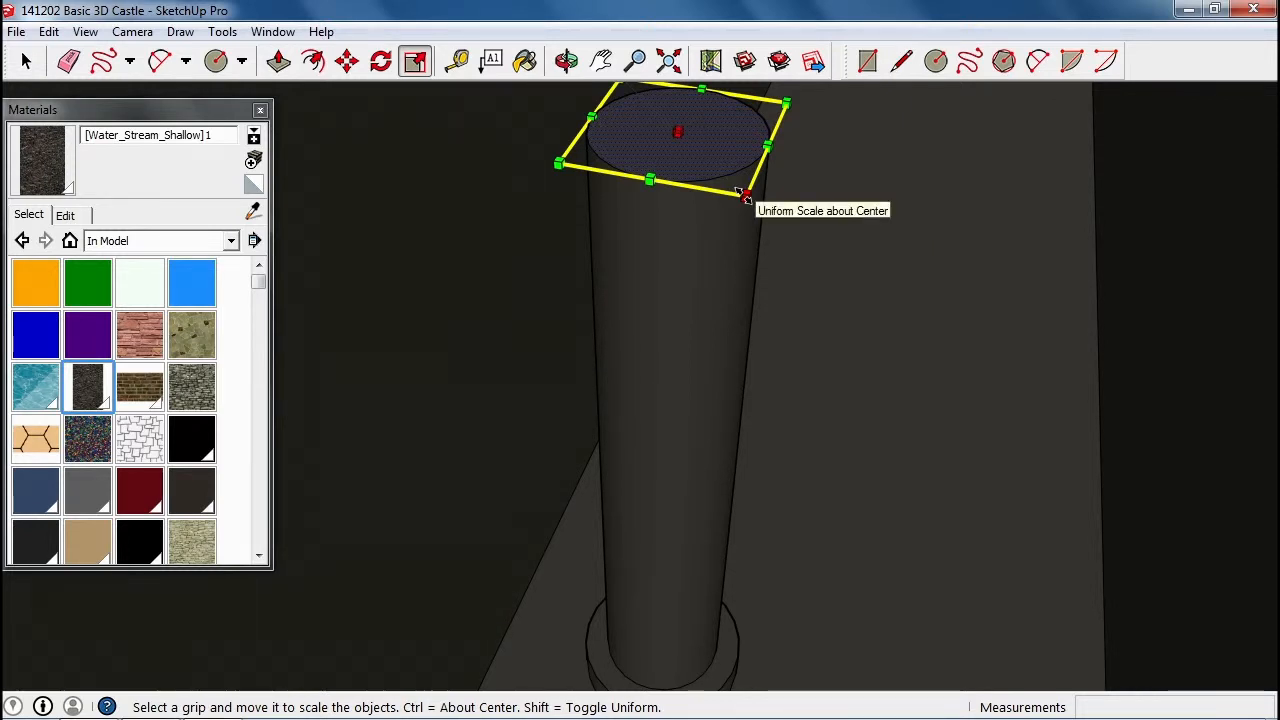
ctrl+drag(745, 196, 688, 139)
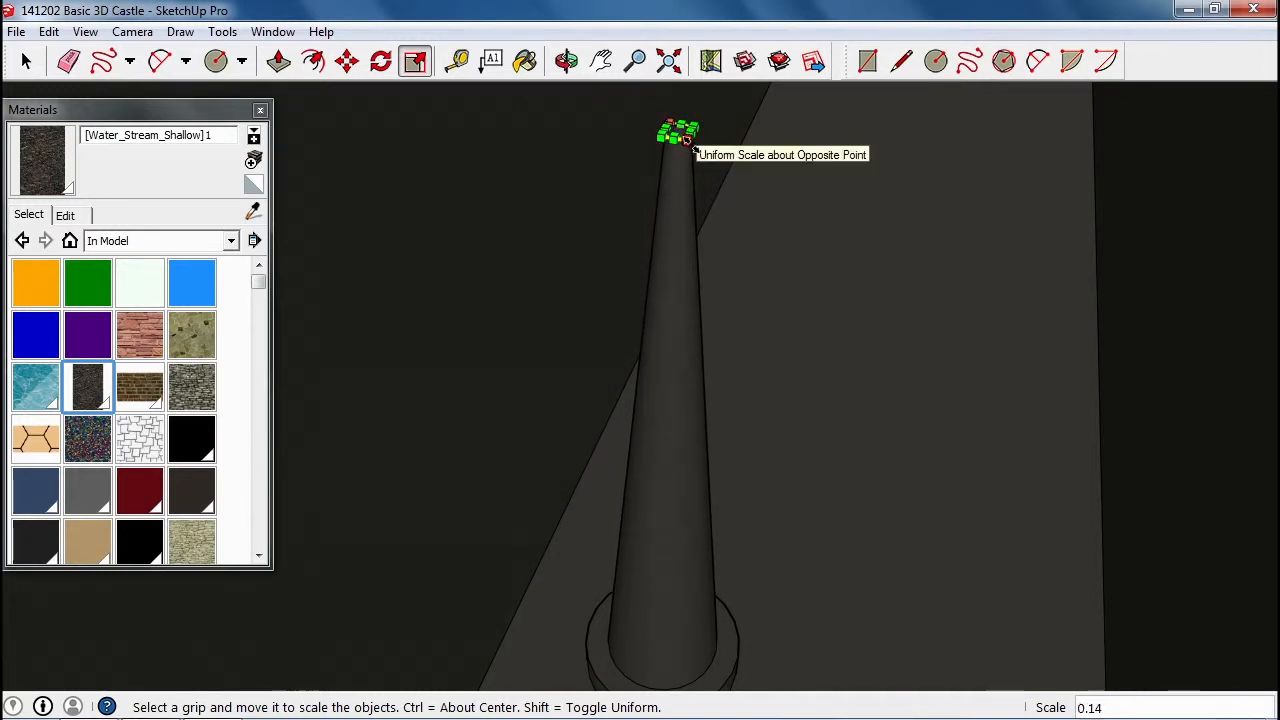
scroll(688, 139, up, 6)
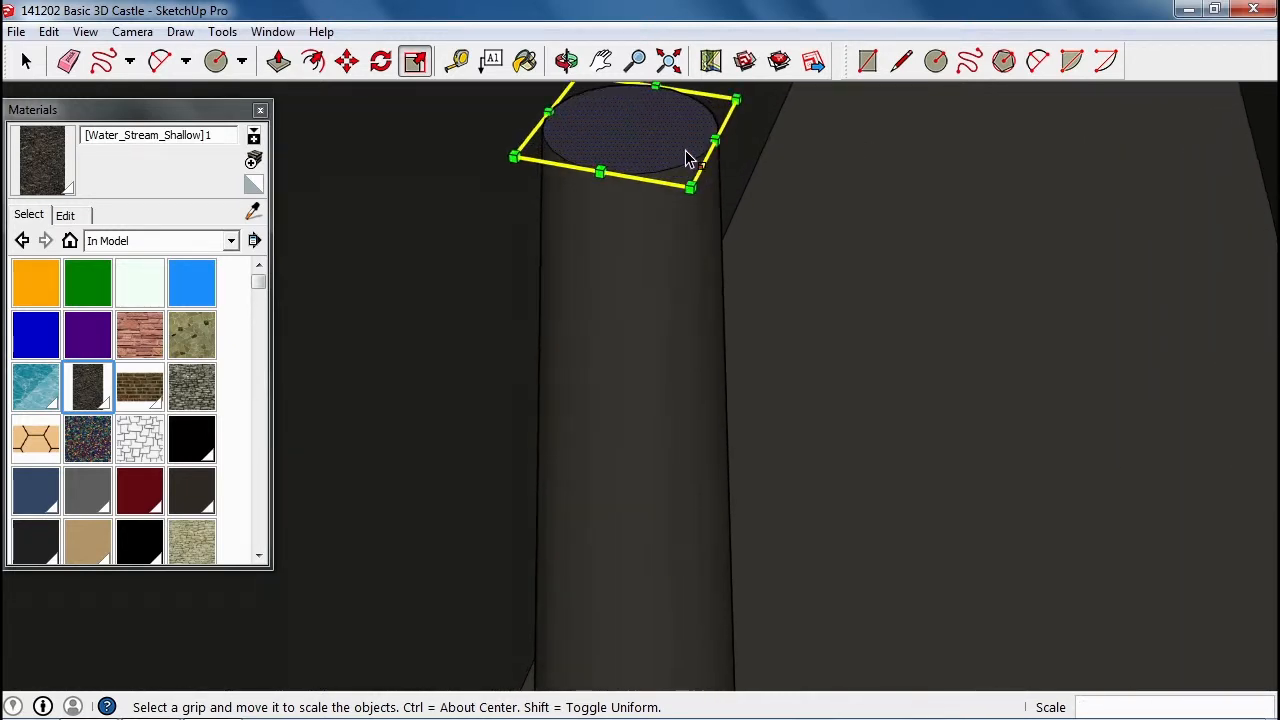
Step: Scale the column's top face about its centre to about 0.15 and shrink it once more into a sharp point
ctrl+drag(690, 186, 634, 134)
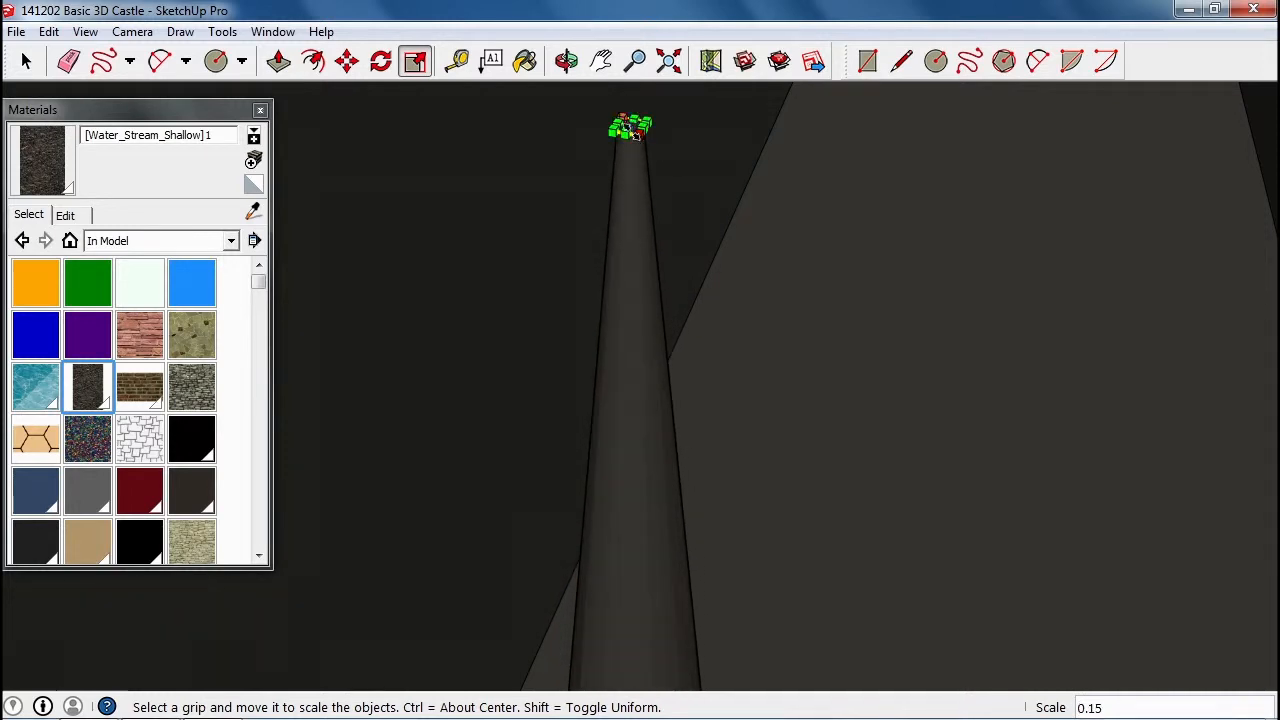
scroll(630, 126, up, 4)
ctrl+drag(683, 169, 632, 115)
scroll(639, 129, up, 3)
scroll(628, 126, down, 2)
scroll(745, 223, down, 3)
key(space)
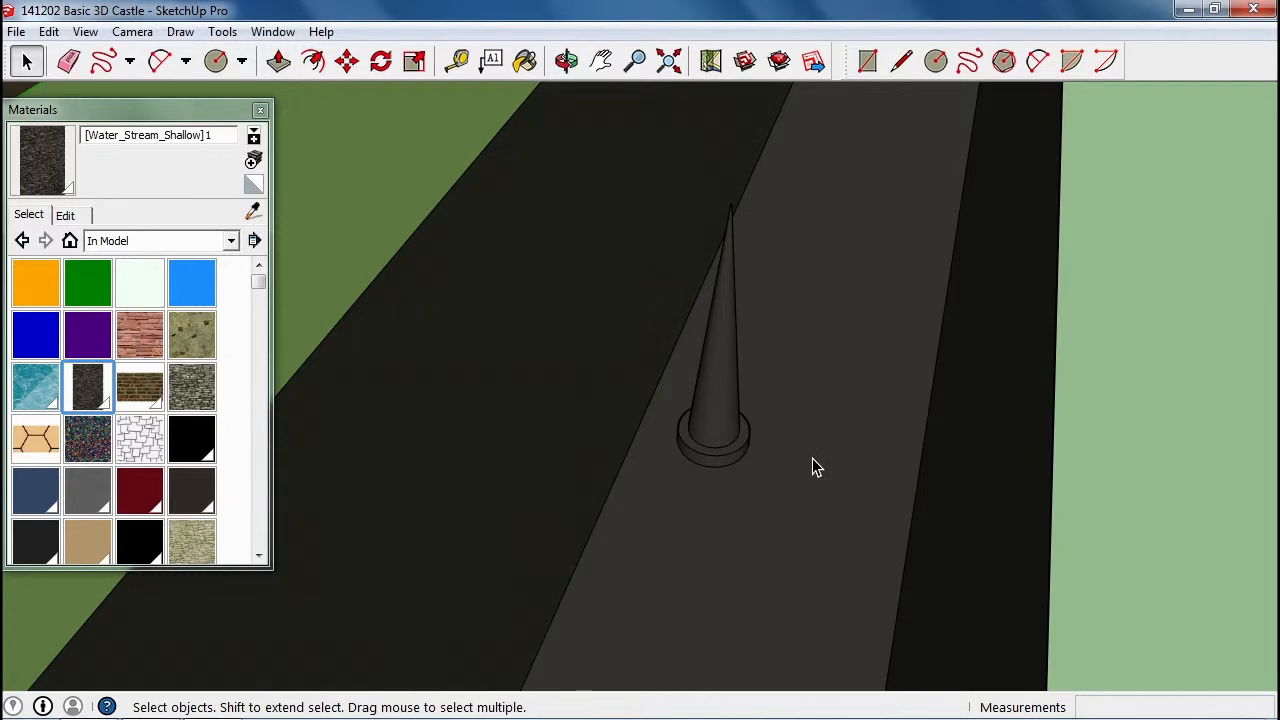
Step: Enlarge the bottom edge of the spike's round base uniformly about its centre so the base flares outward
scroll(735, 474, up, 3)
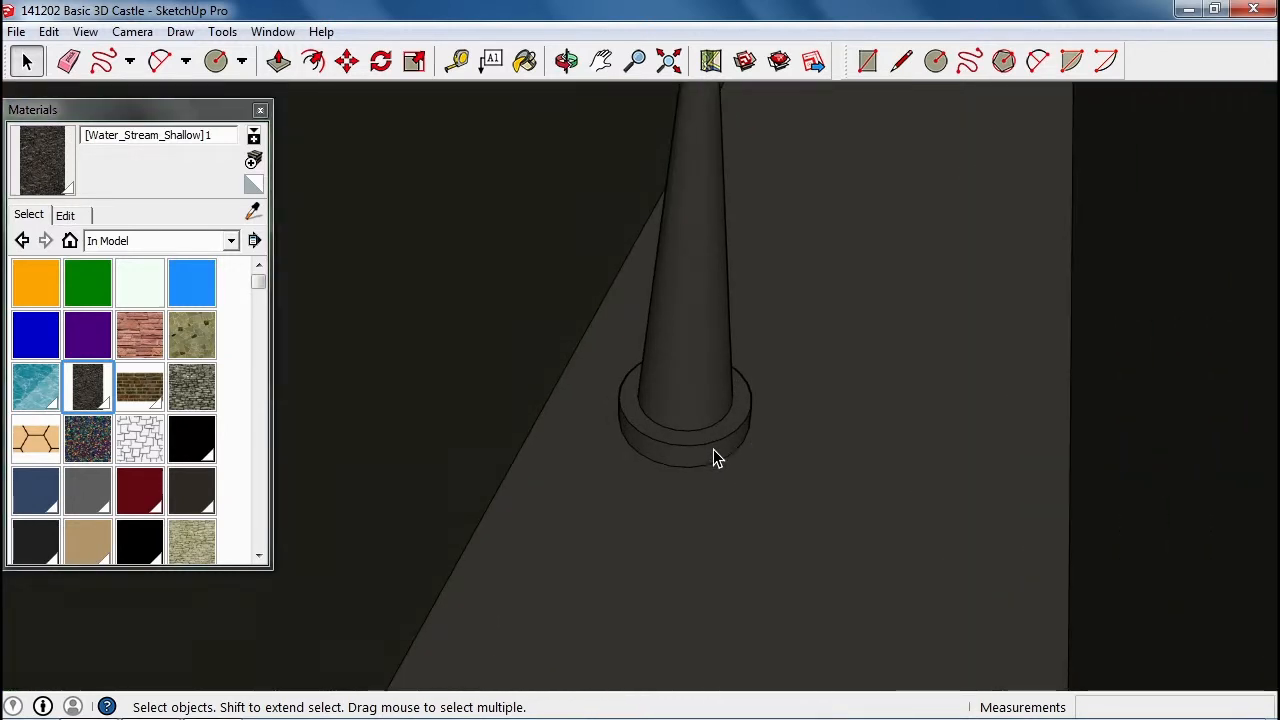
click(719, 464)
click(419, 63)
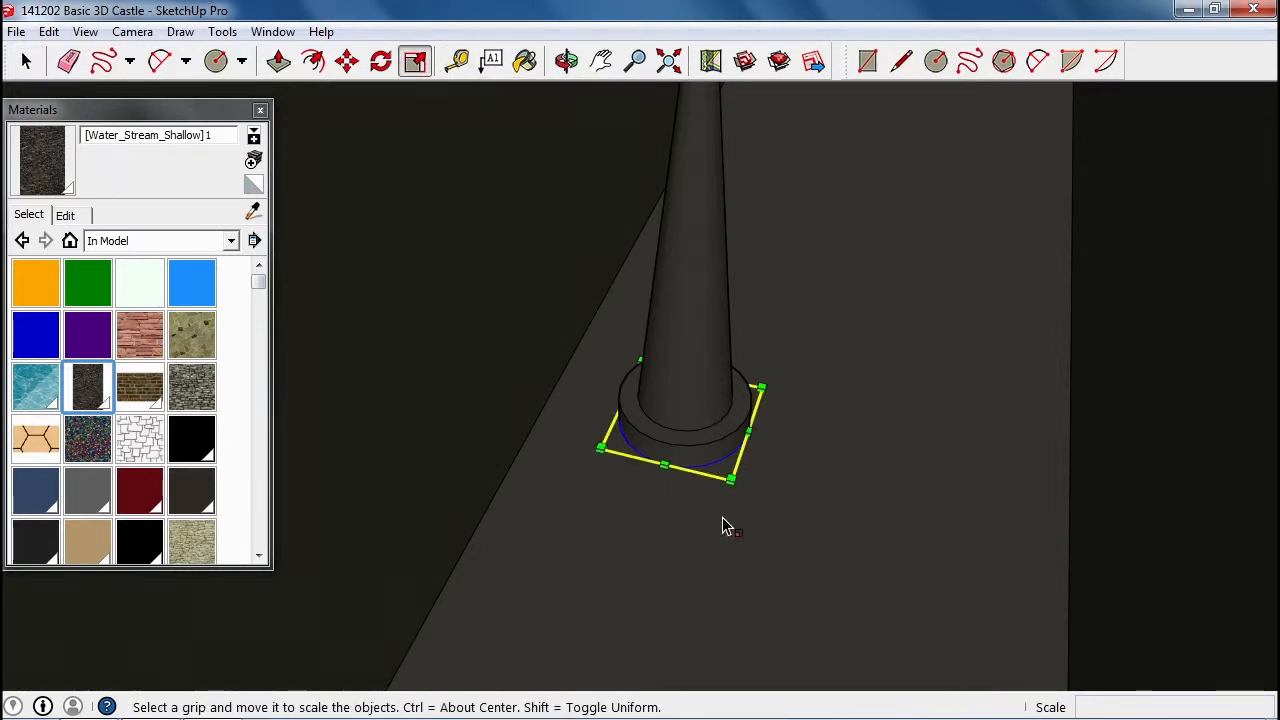
drag(731, 479, 747, 505)
key(ctrl+z)
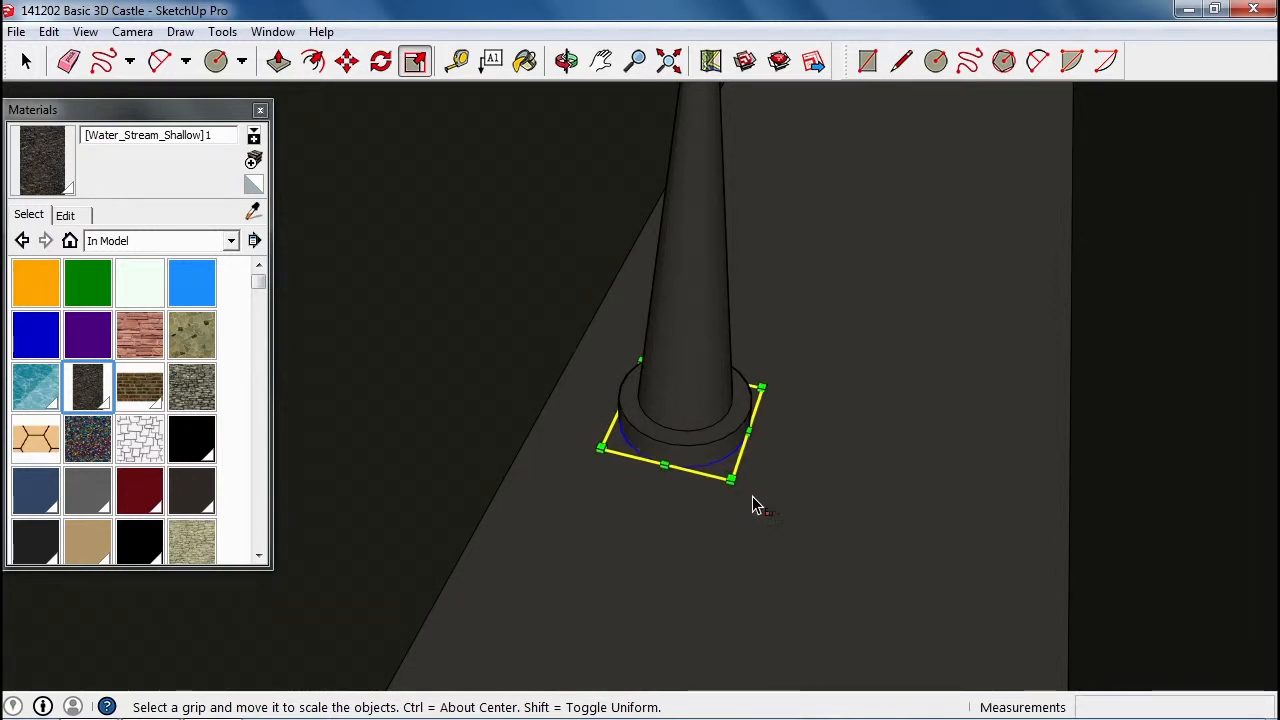
ctrl+drag(732, 481, 746, 504)
key(o)
drag(842, 438, 780, 429)
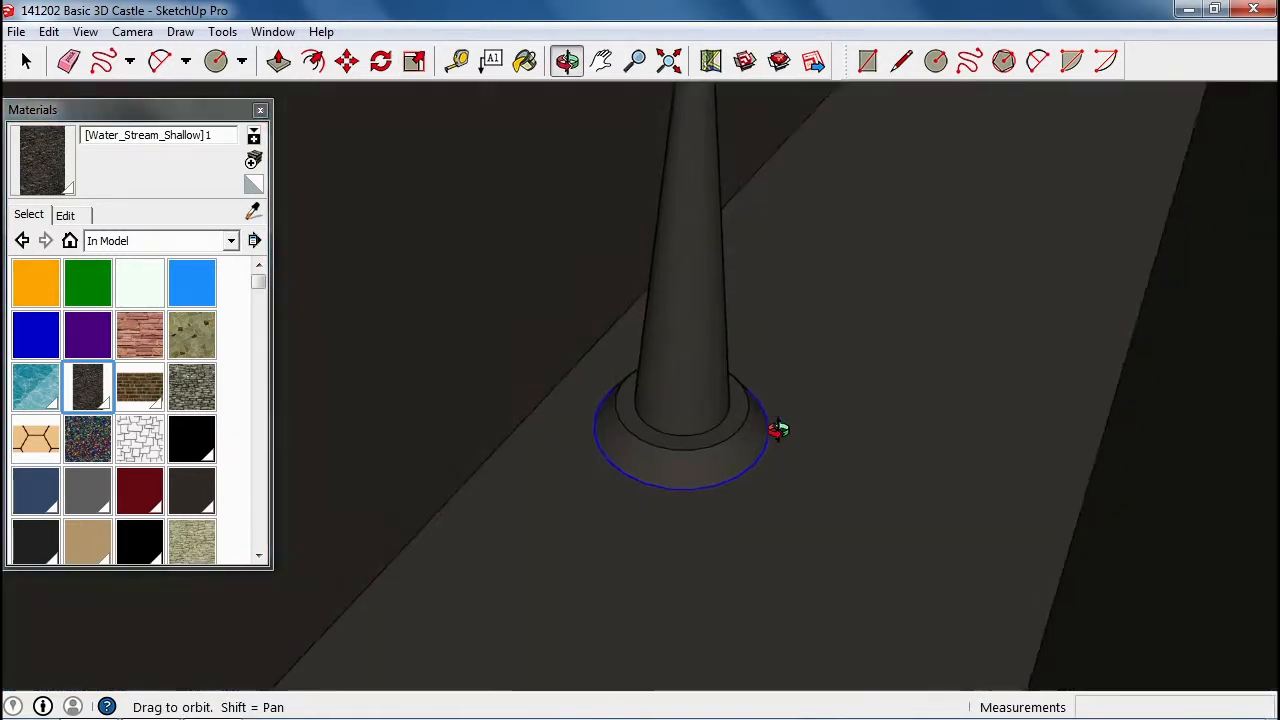
key(s)
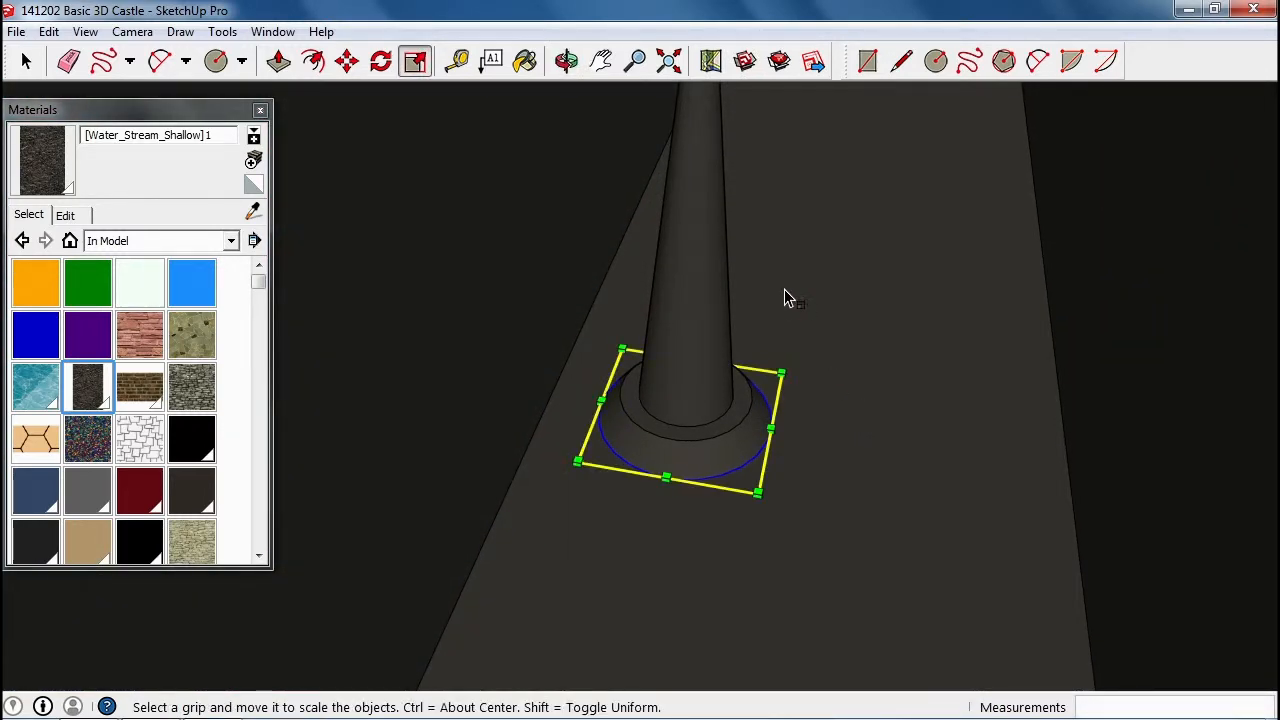
Step: Show the Metal material collection and set the face style to Shaded With Textures
scroll(780, 275, down, 3)
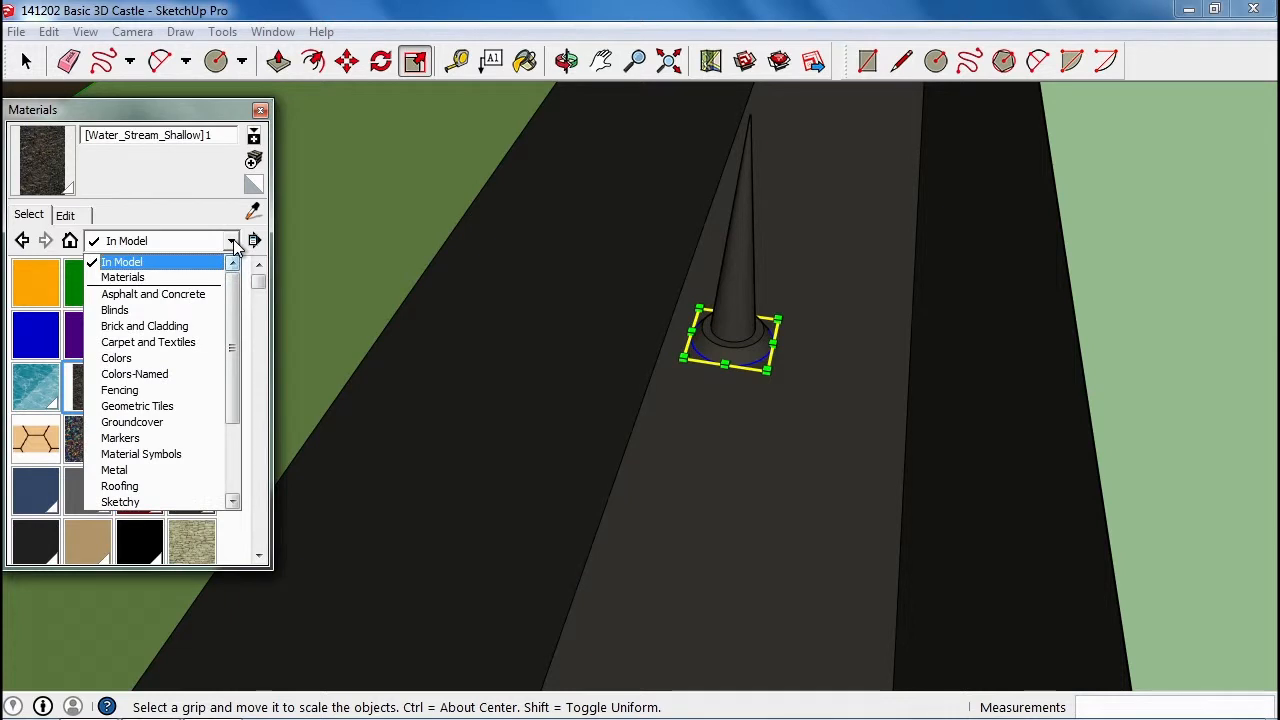
drag(227, 346, 231, 381)
click(143, 422)
click(85, 31)
mouse_move(137, 300)
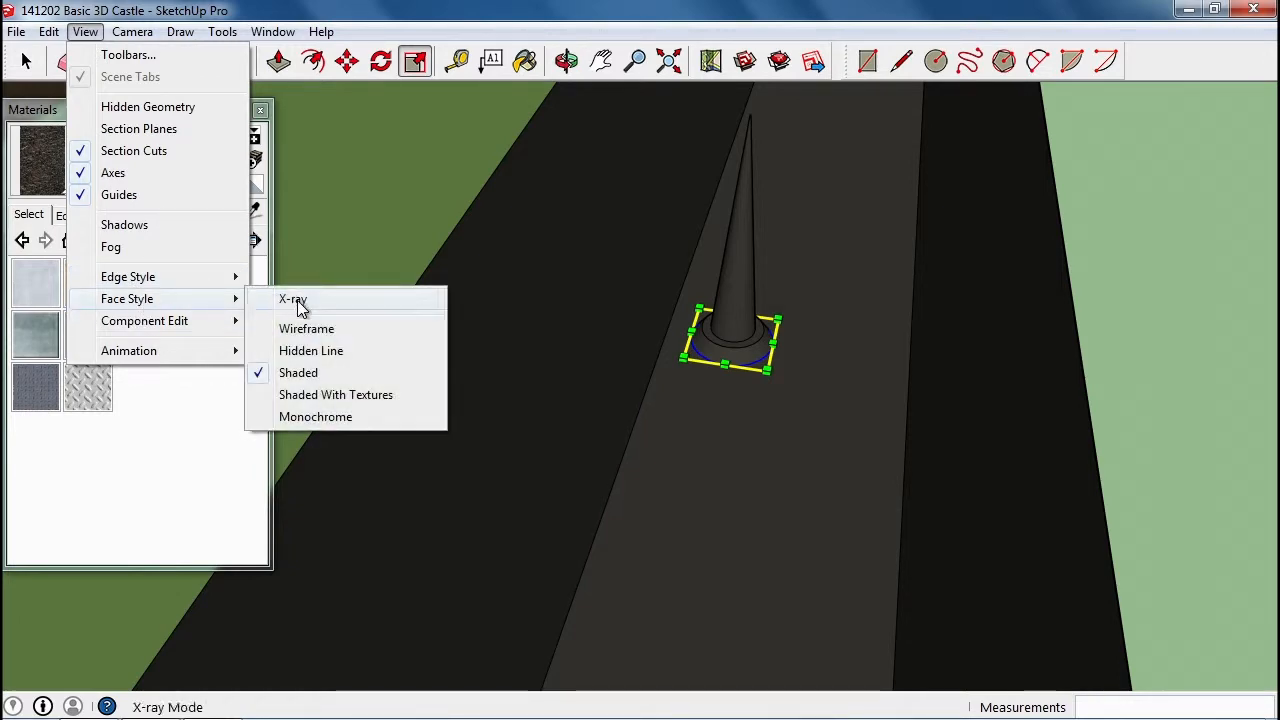
click(328, 396)
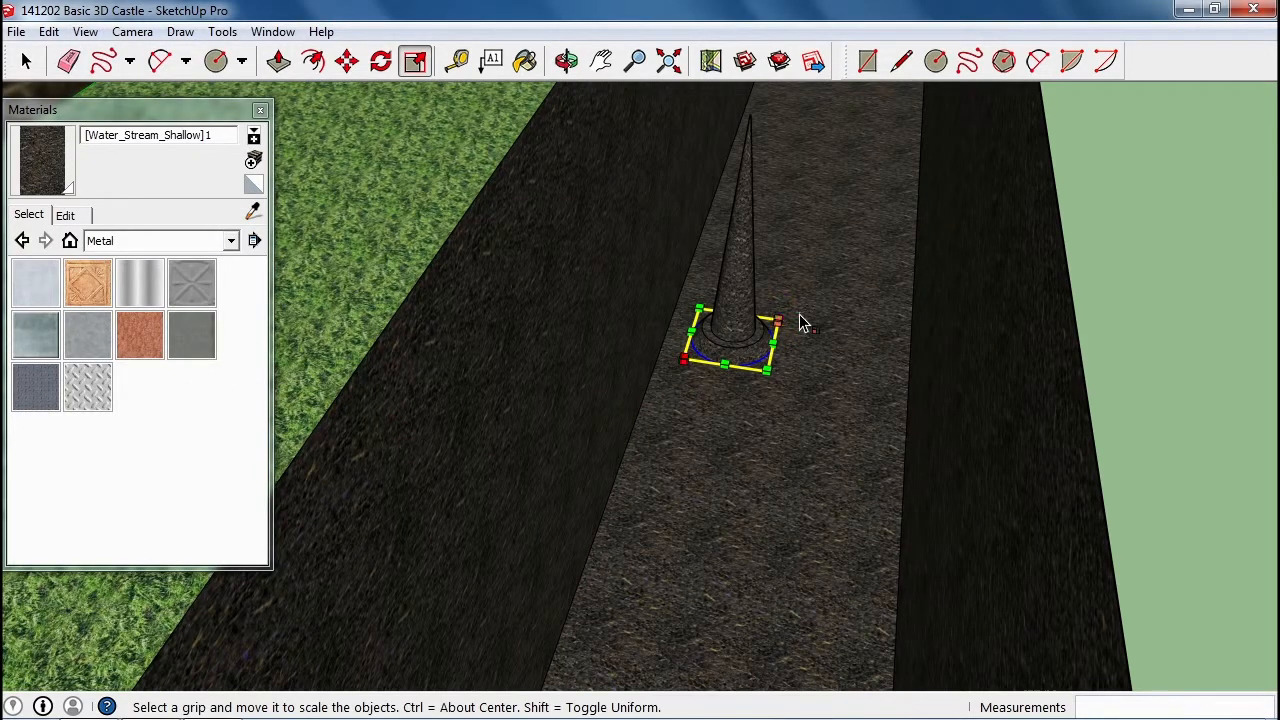
Step: Paint the flared side of the spike's base with Metal_Panel and darken the material to nearly black
scroll(814, 287, up, 2)
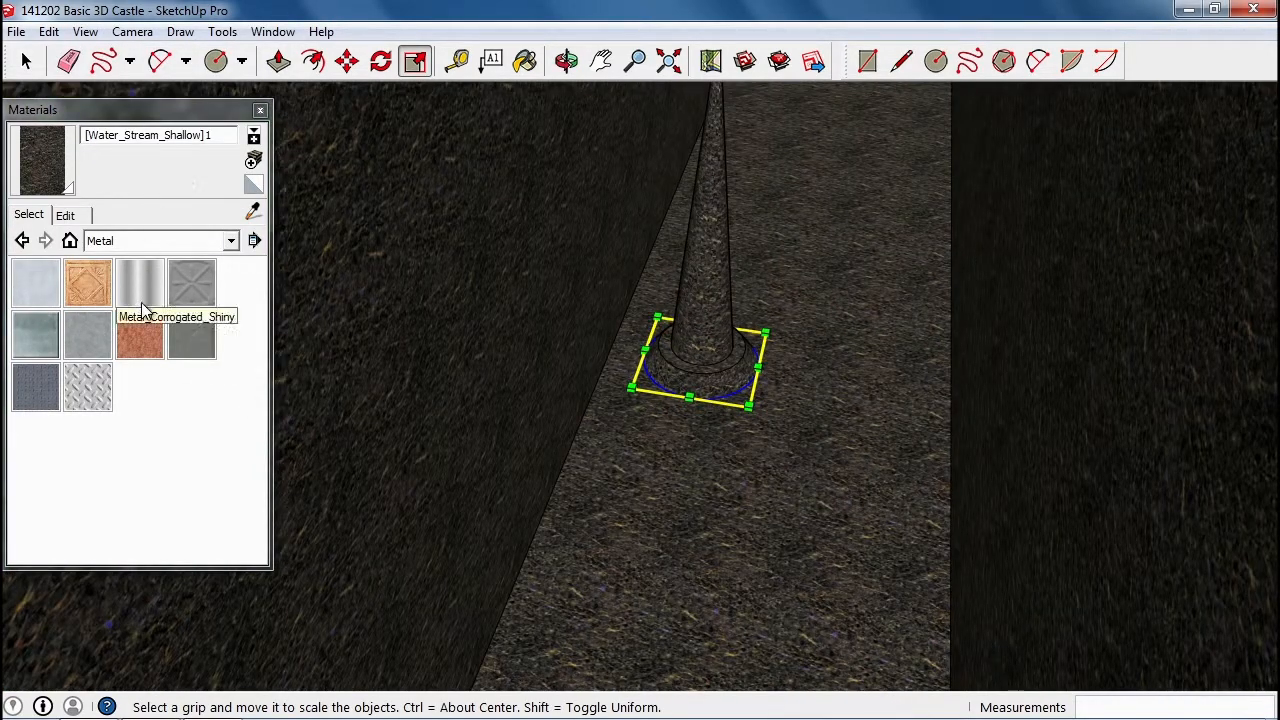
click(40, 343)
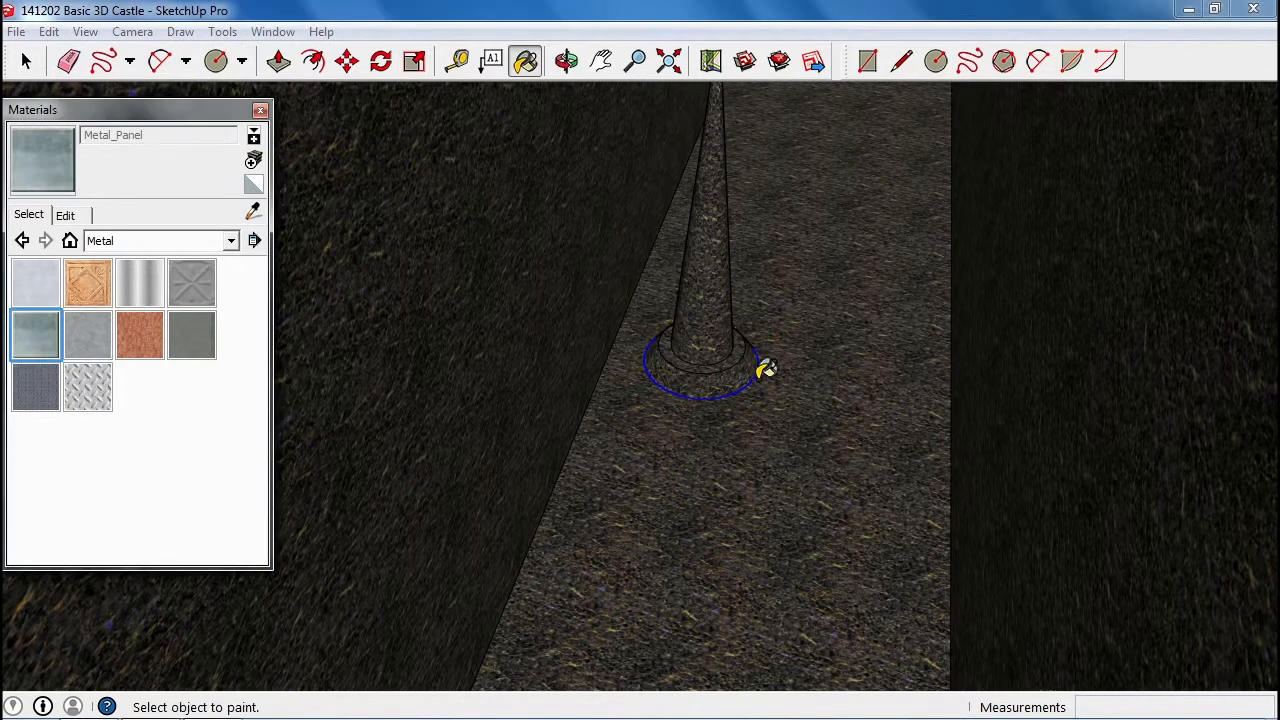
click(735, 365)
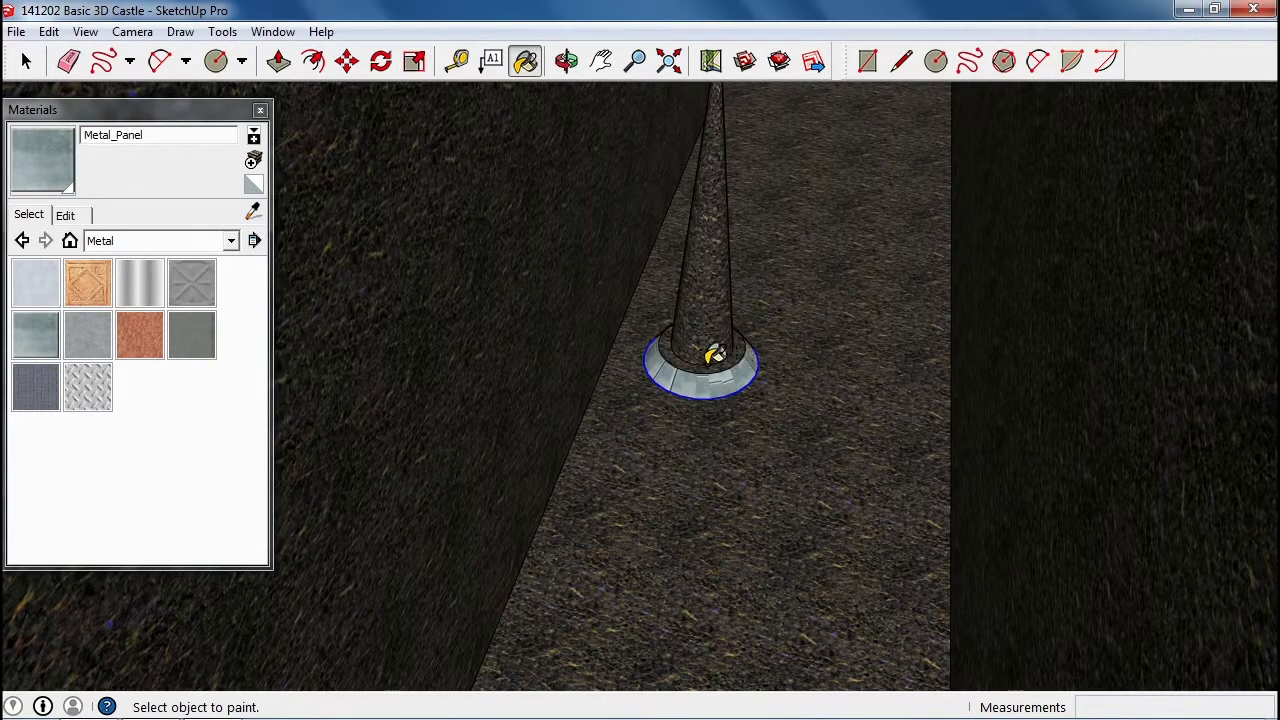
click(65, 216)
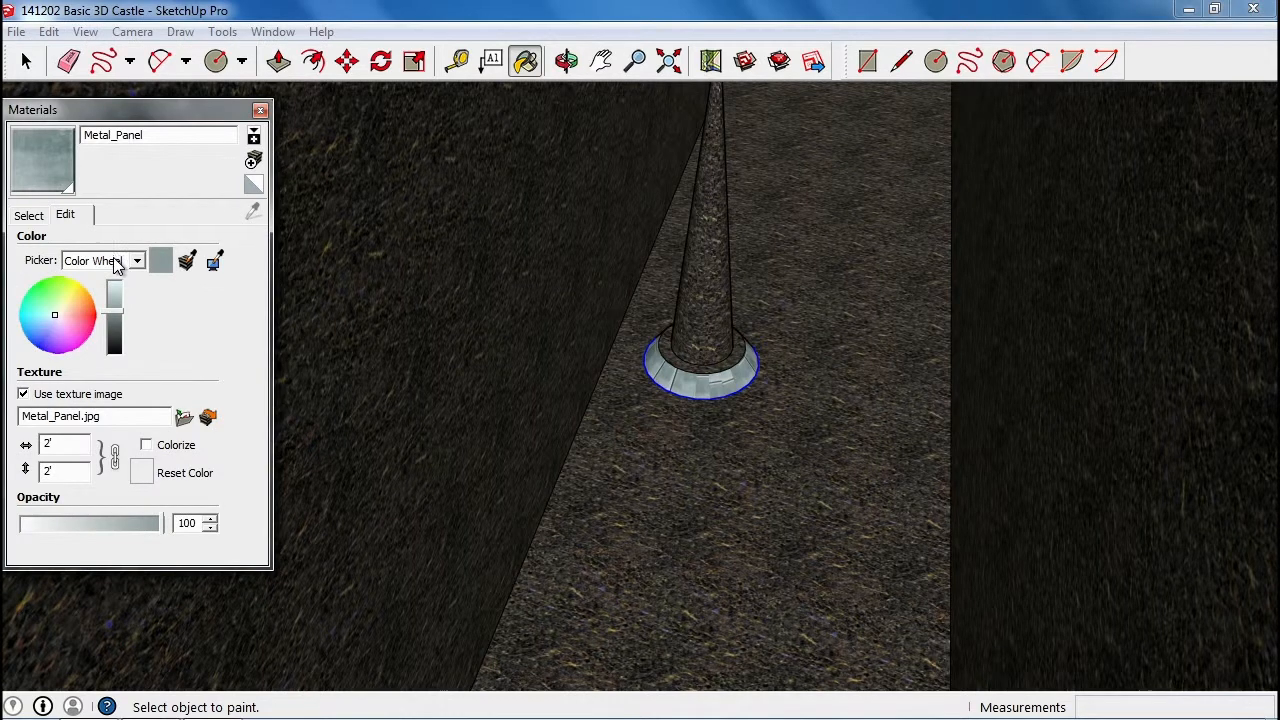
drag(119, 309, 119, 340)
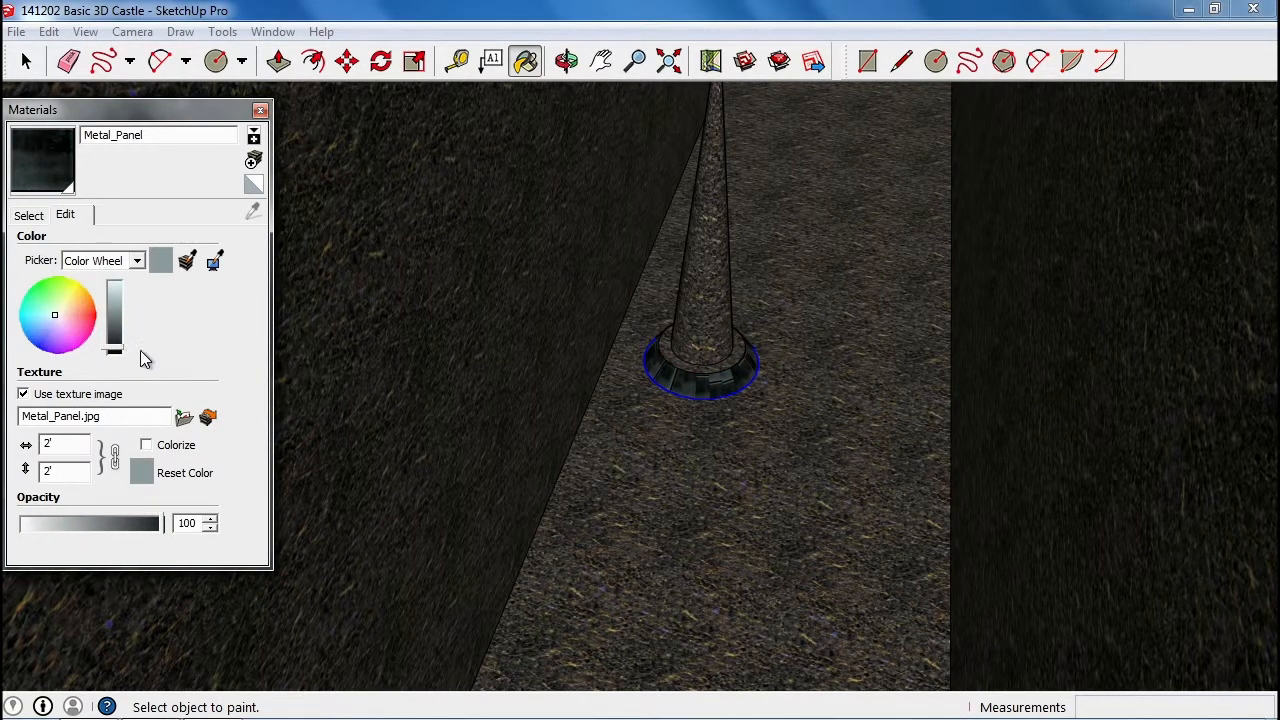
Step: Paint the flat ring on top of the base with Metal_Seamed and darken the material to dark grey
click(29, 216)
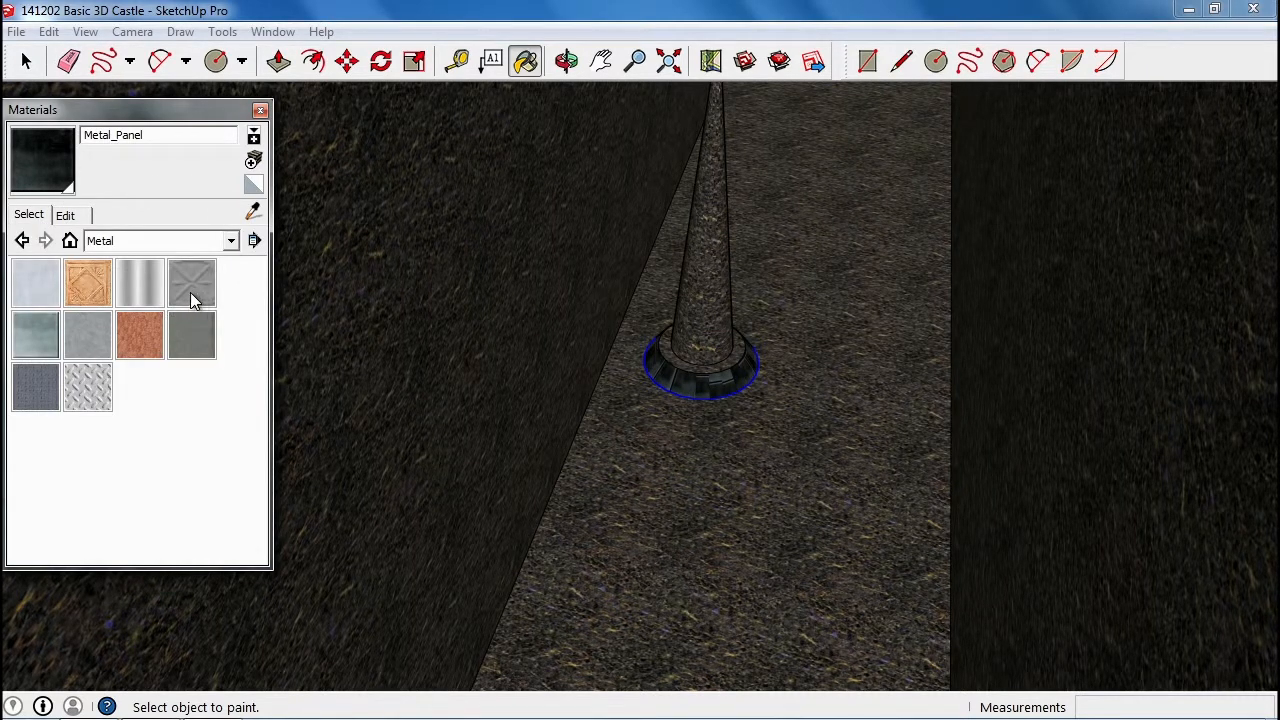
click(190, 336)
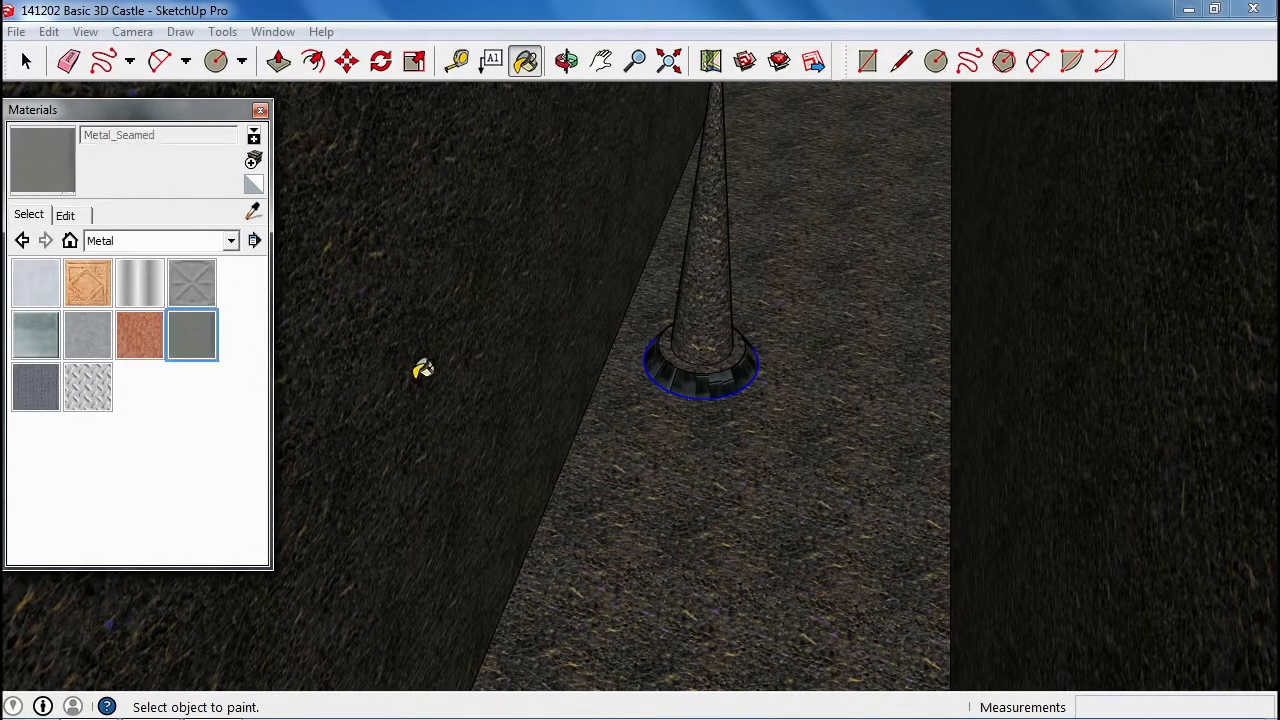
click(726, 360)
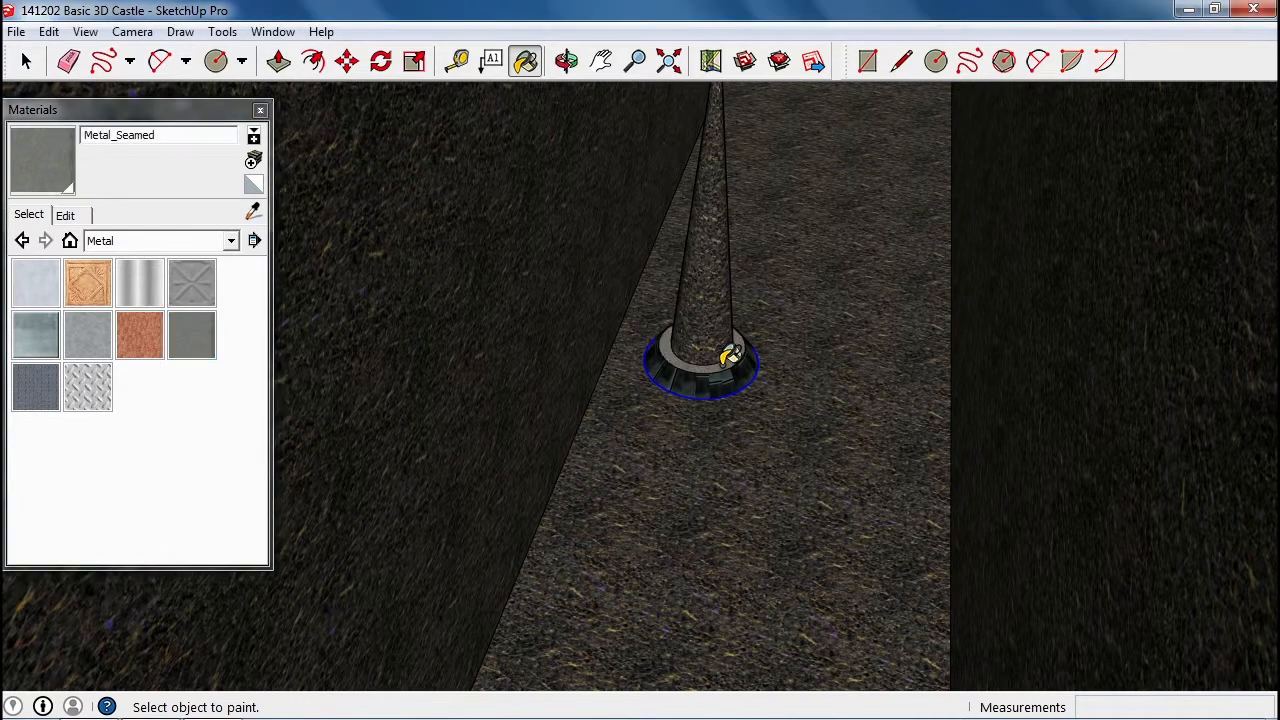
click(66, 217)
drag(117, 333, 116, 342)
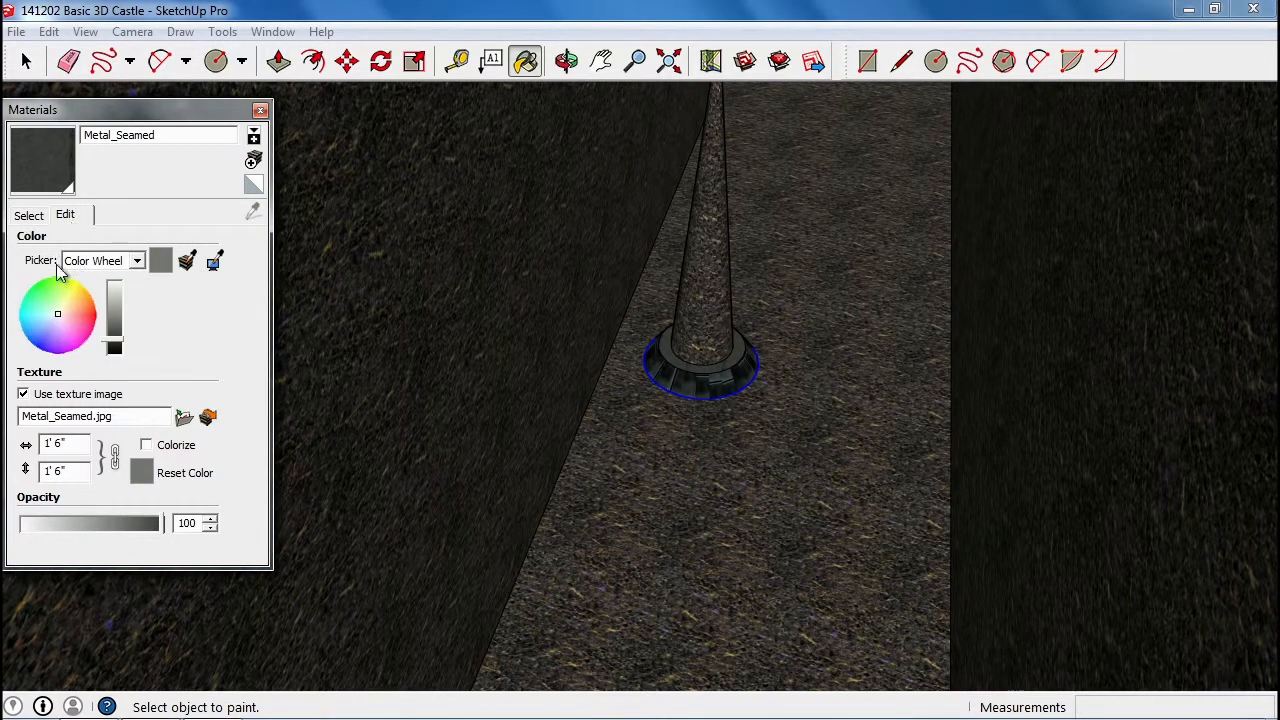
Step: Try Metal_Rough on the spike's cone, darkened and tinted a reddish brown
click(30, 217)
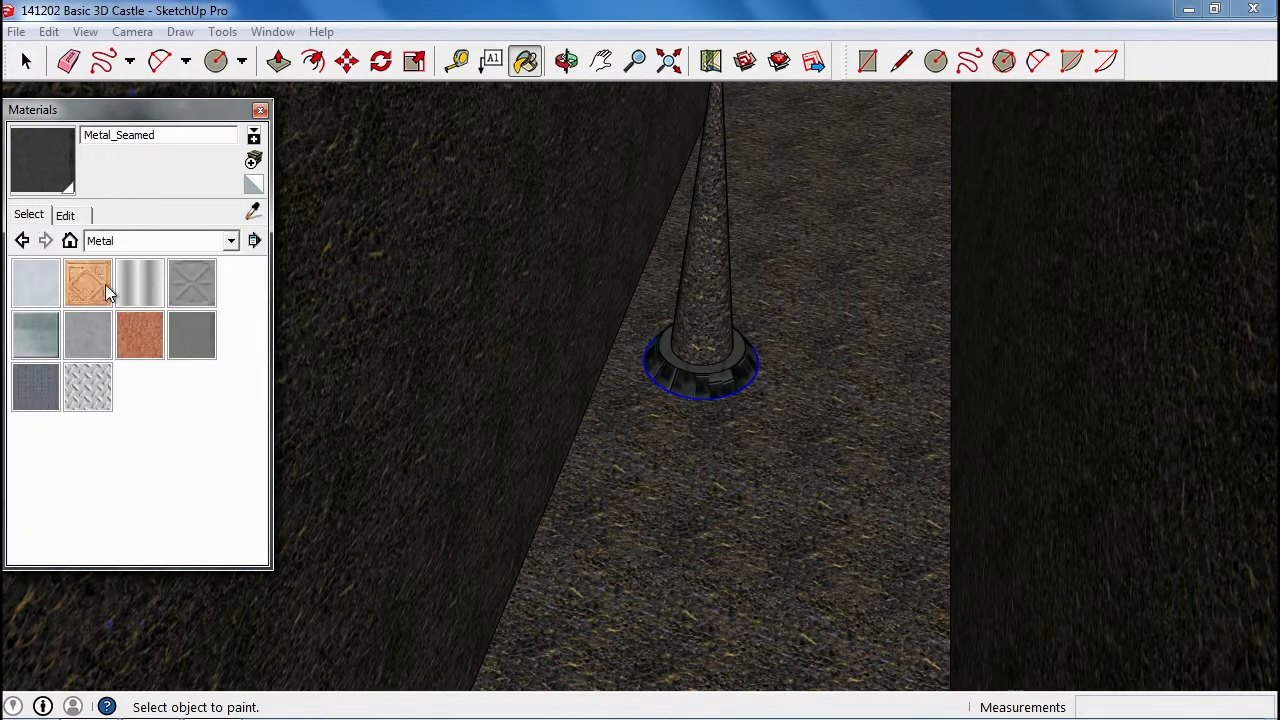
click(97, 345)
click(735, 294)
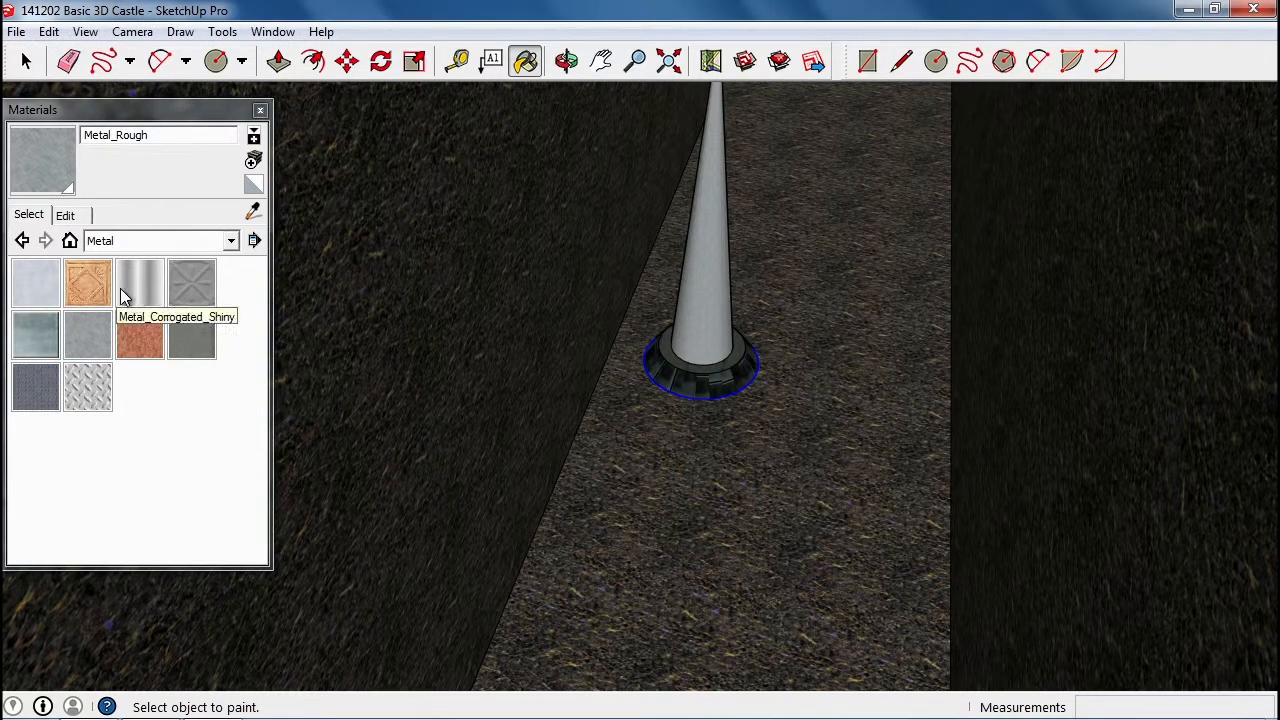
click(66, 216)
drag(110, 320, 114, 335)
click(64, 316)
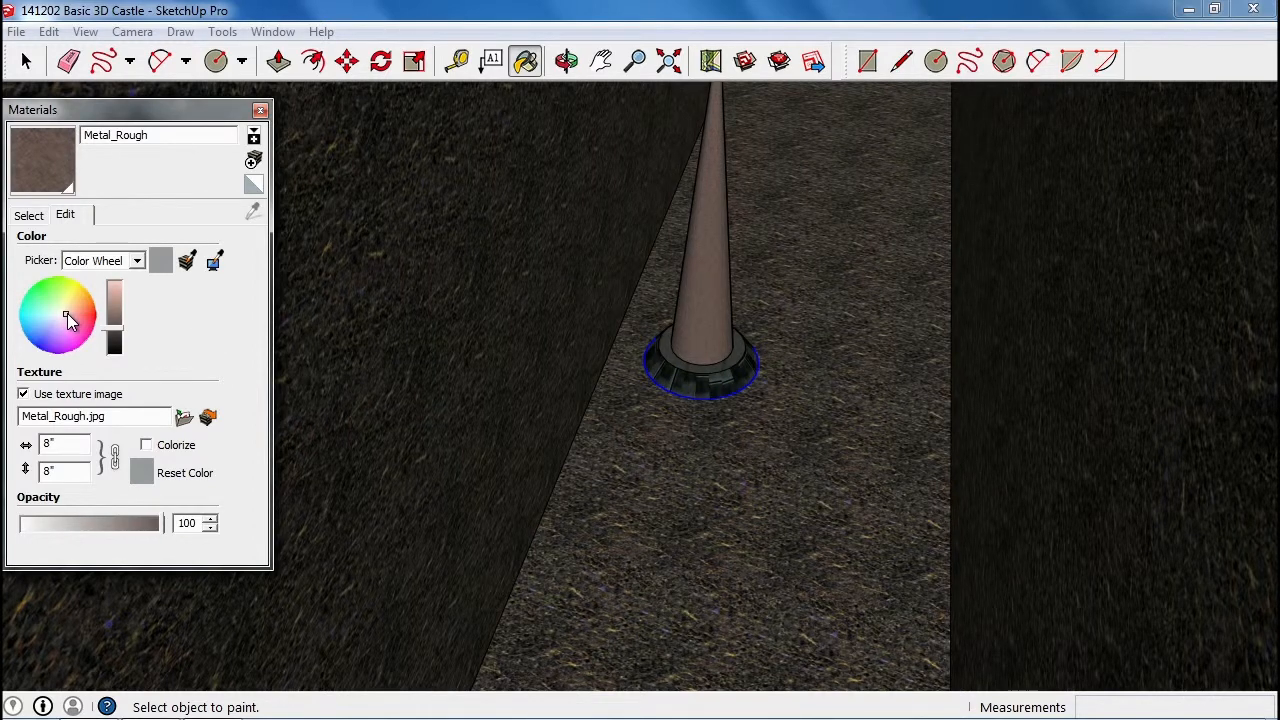
Step: Paint the spike's cone with Metal_Corrogated_Shiny and tint the material a dark copper orange
click(30, 216)
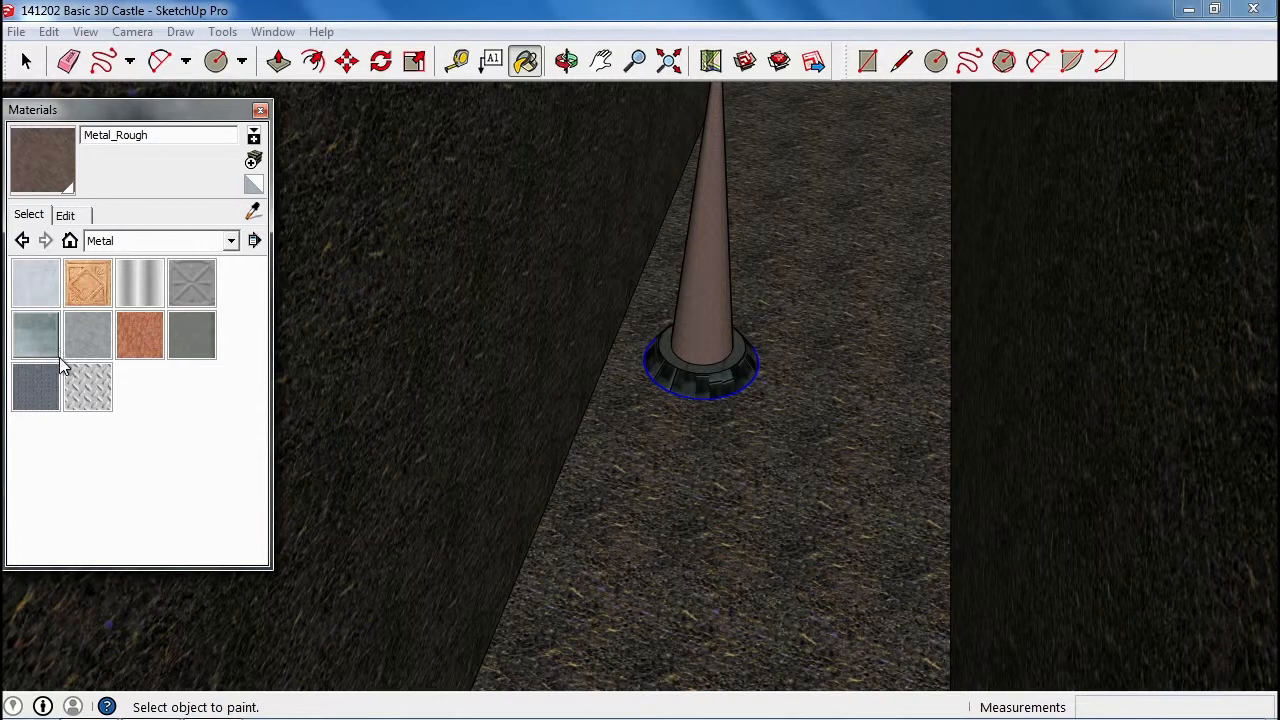
click(139, 282)
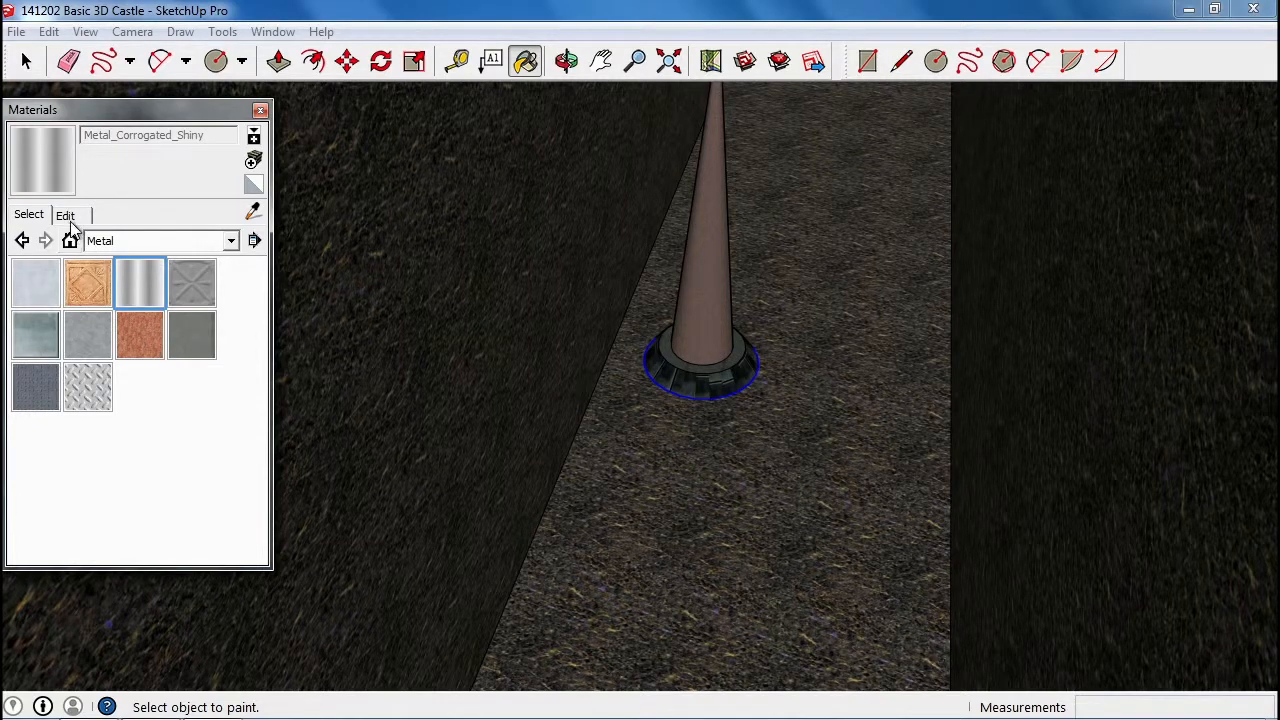
click(66, 216)
click(720, 338)
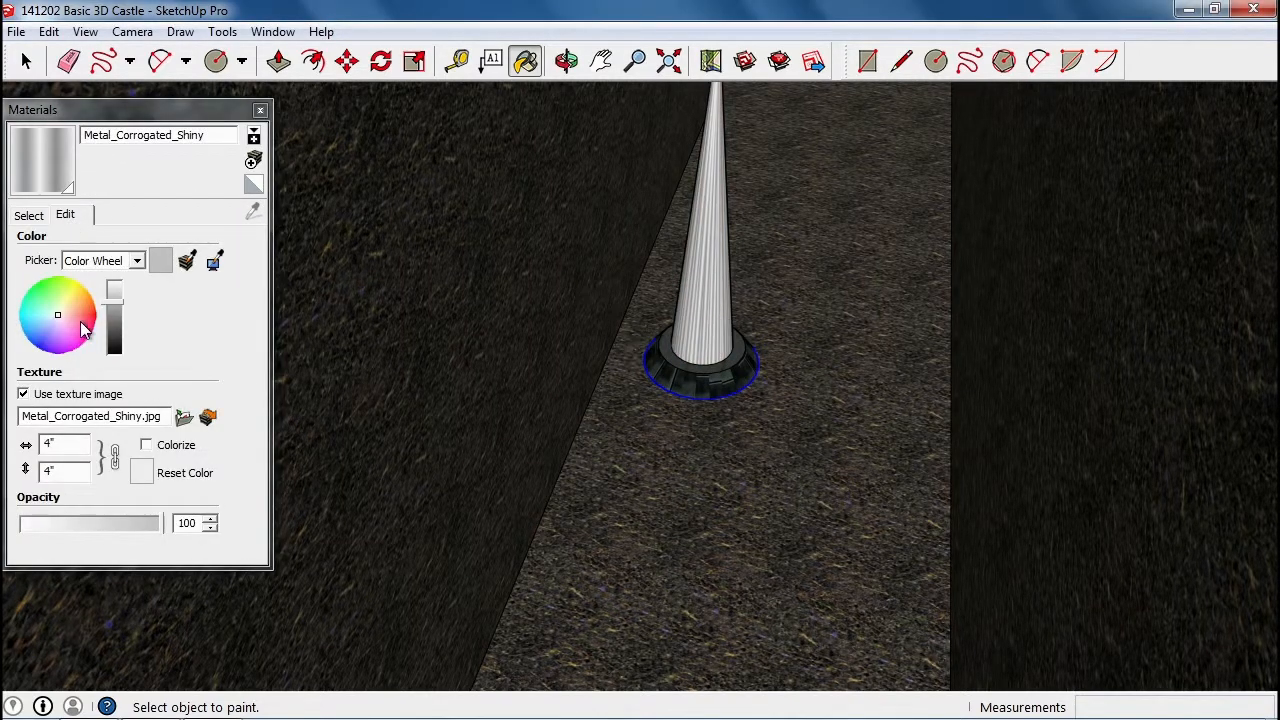
drag(72, 318, 116, 331)
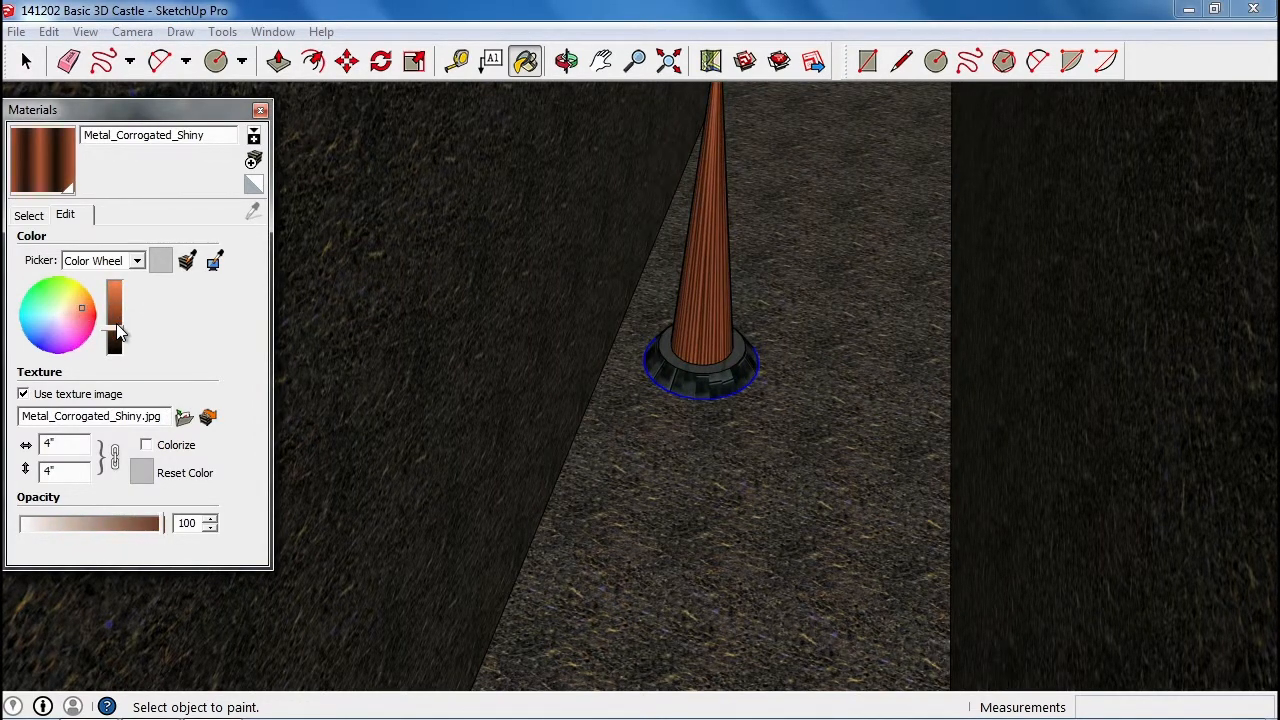
Step: Try to widen the moat by pushing its outer wall outward and deleting the leftover wall geometry and floor line
middle_drag(713, 290, 789, 368)
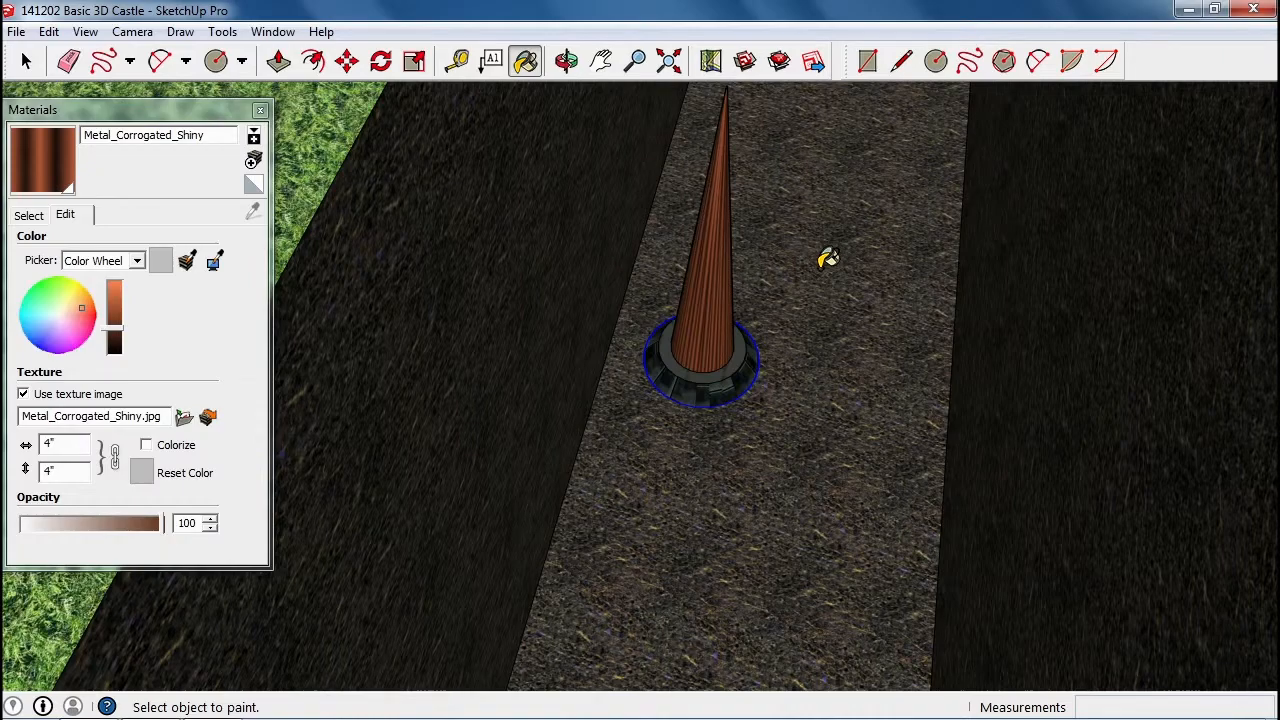
mouse_move(815, 281)
middle_down()
mouse_move(837, 257)
mouse_move(680, 300)
mouse_move(514, 306)
mouse_move(548, 331)
mouse_move(529, 351)
mouse_move(886, 406)
mouse_move(1037, 317)
mouse_move(714, 380)
mouse_move(848, 342)
mouse_move(810, 335)
middle_up()
scroll(548, 331, down, 6)
key(space)
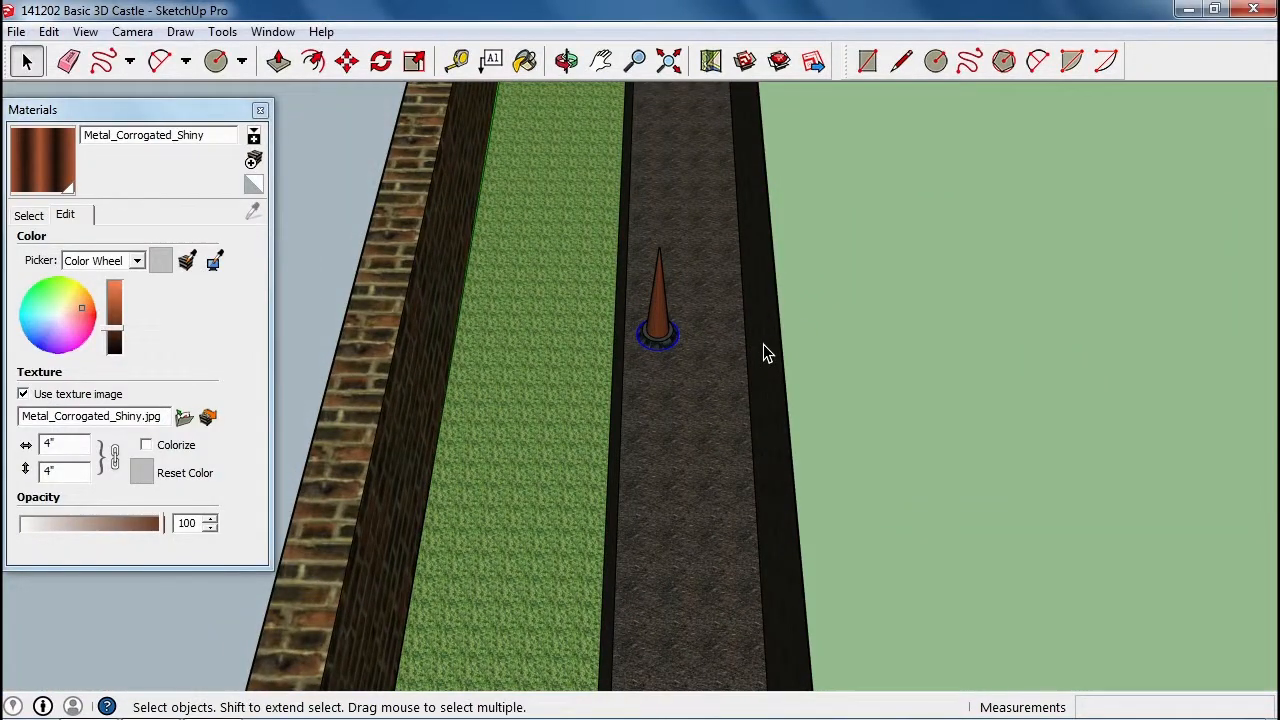
key(p)
drag(760, 356, 806, 376)
middle_drag(926, 411, 871, 194)
key(space)
key(Delete)
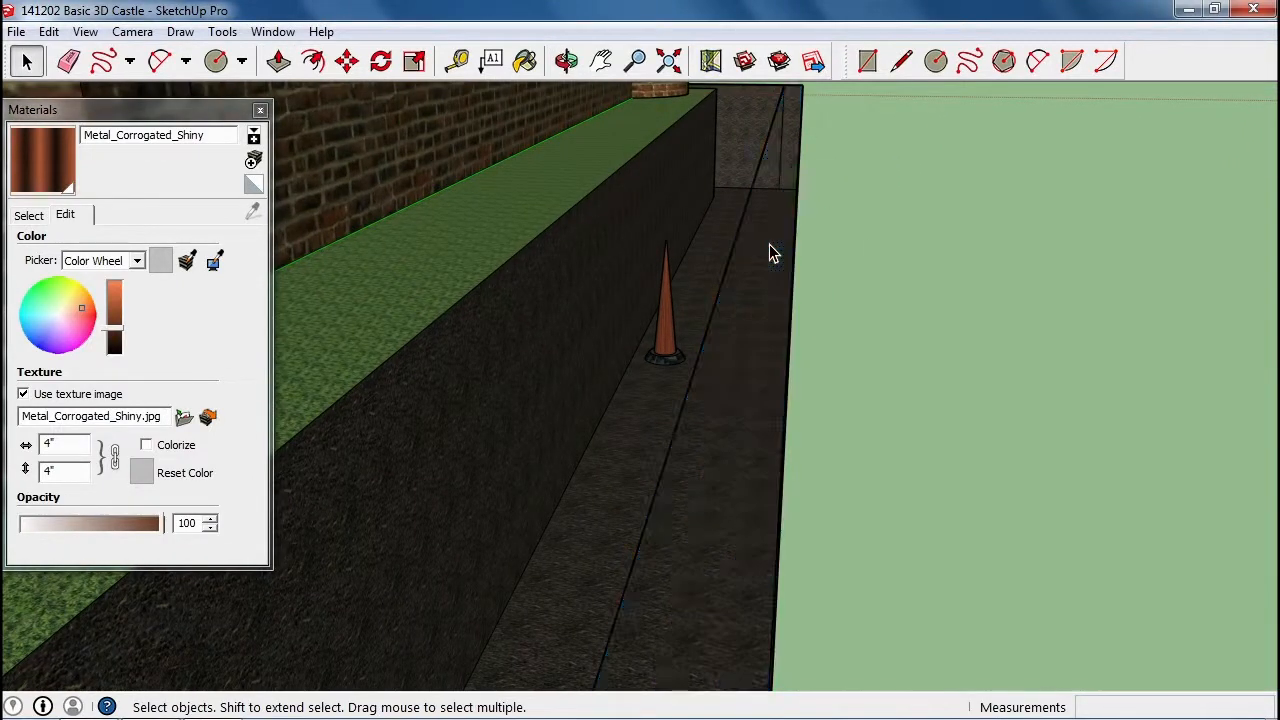
click(717, 310)
key(Delete)
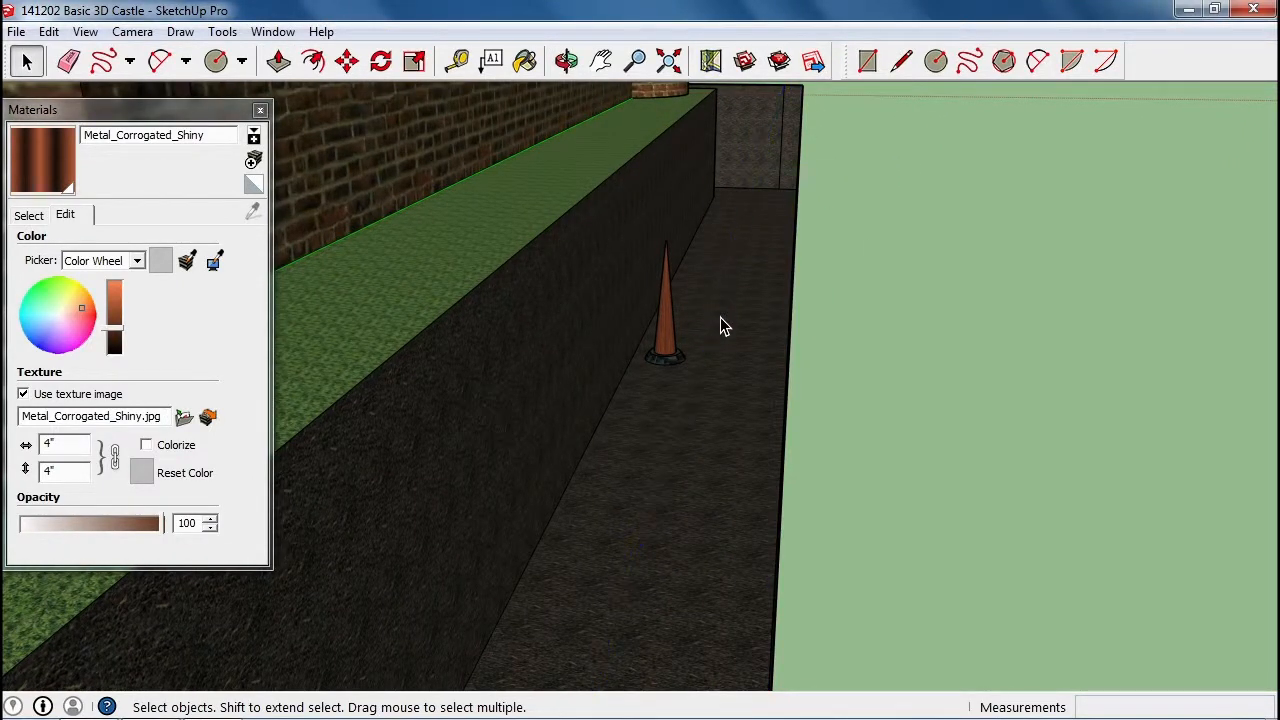
Step: Undo the deletions and the outward push of the moat's outer wall
scroll(719, 320, up, 2)
key(ctrl+z)
key(ctrl+z)
key(ctrl+z)
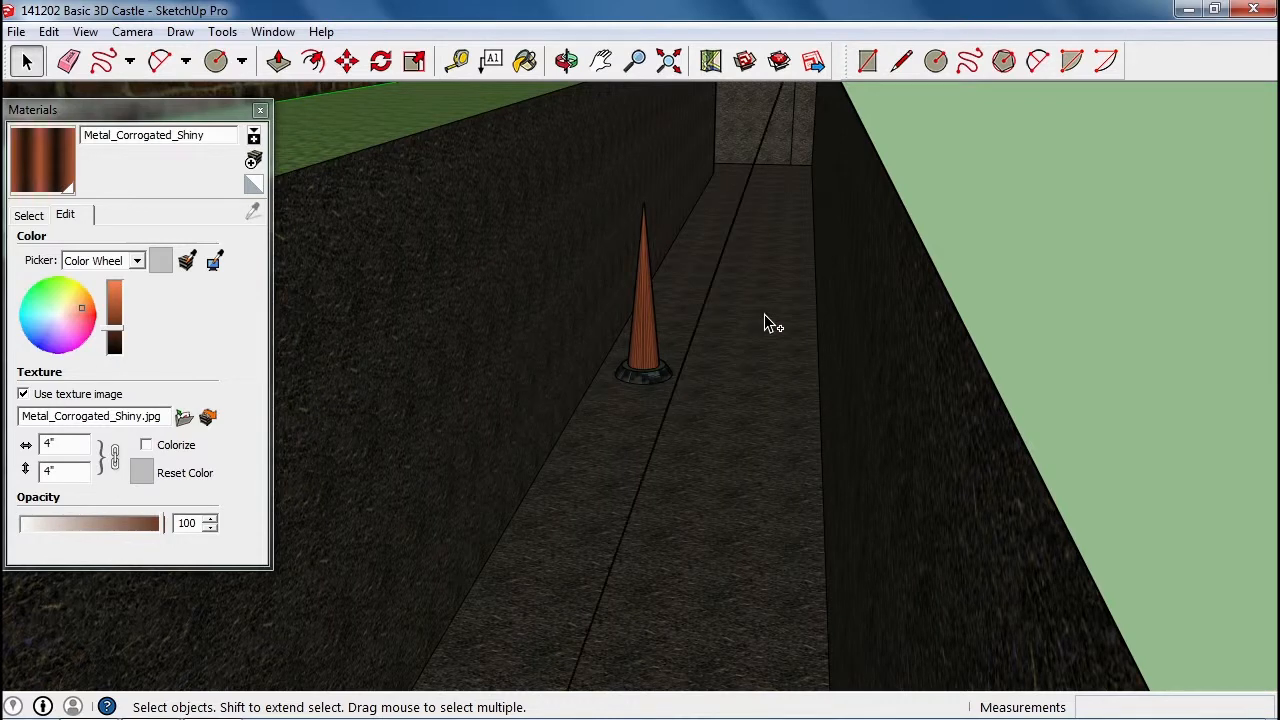
Step: Push/Pull the moat's outer wall outward about 5' 3" to widen the moat
middle_drag(686, 357, 783, 363)
key(p)
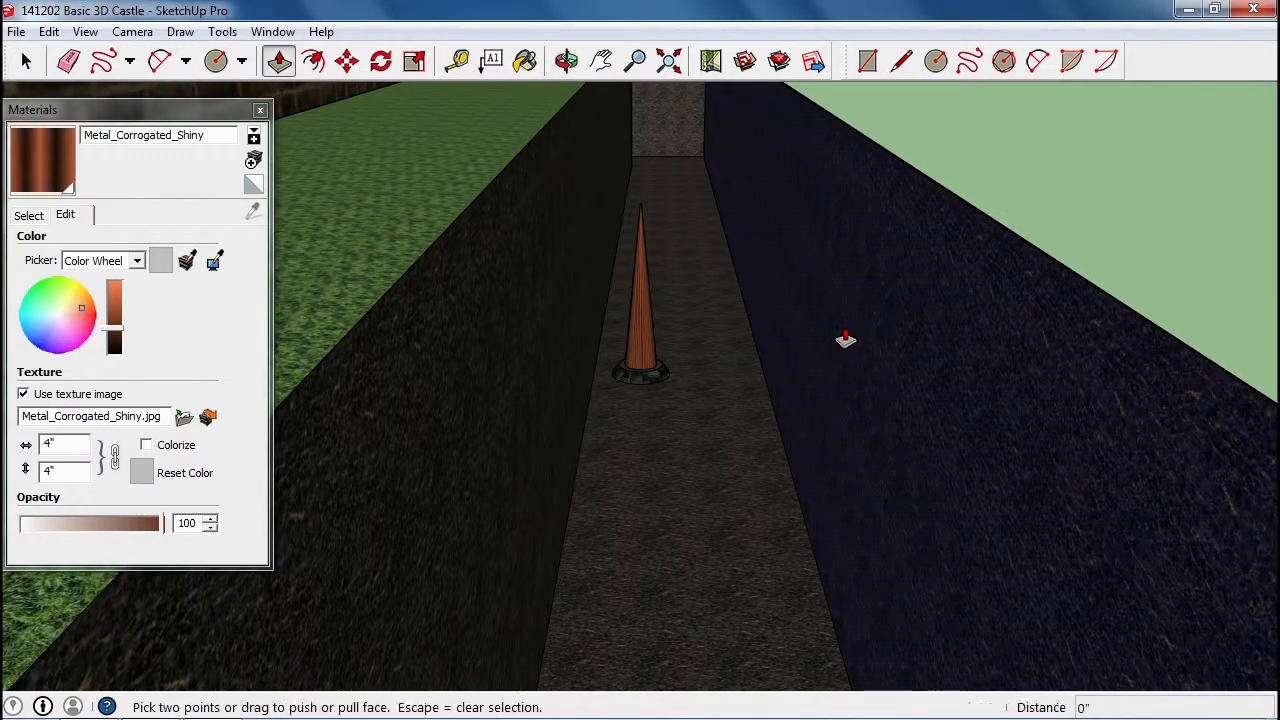
click(880, 340)
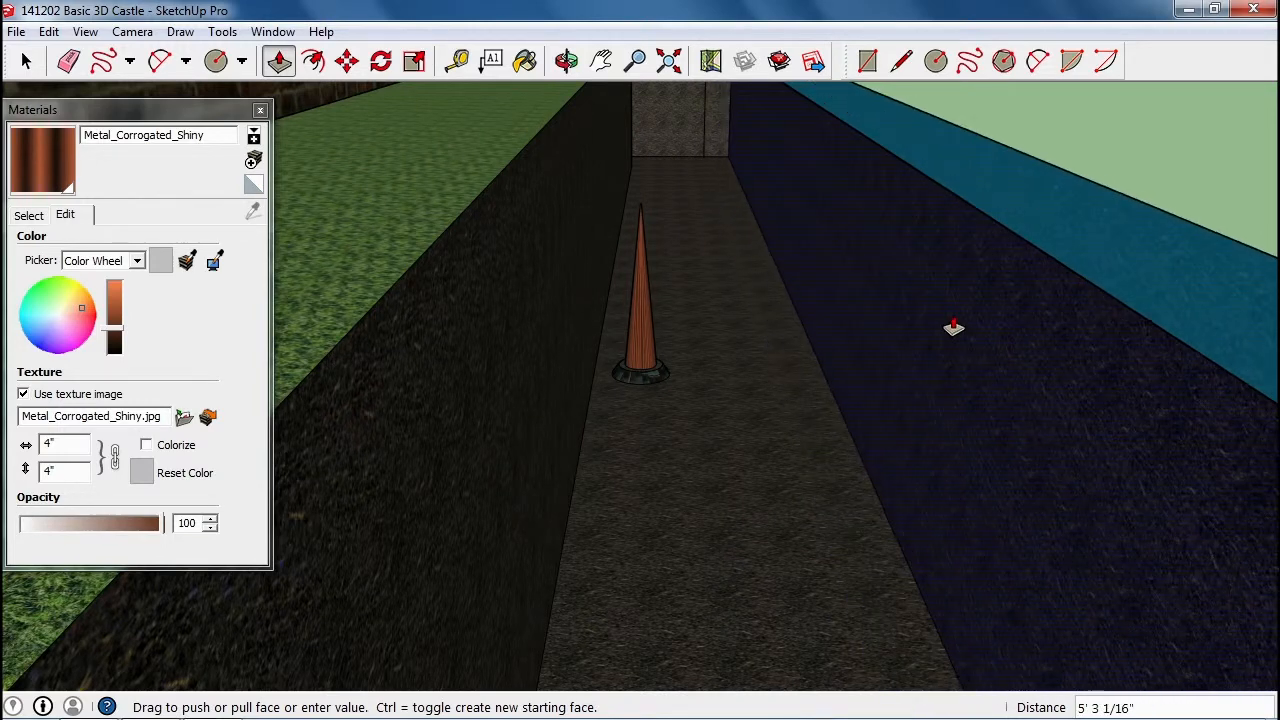
click(954, 327)
Step: Add the base ring's top face to the spike selection and make the cone and base into one group
scroll(734, 358, up, 2)
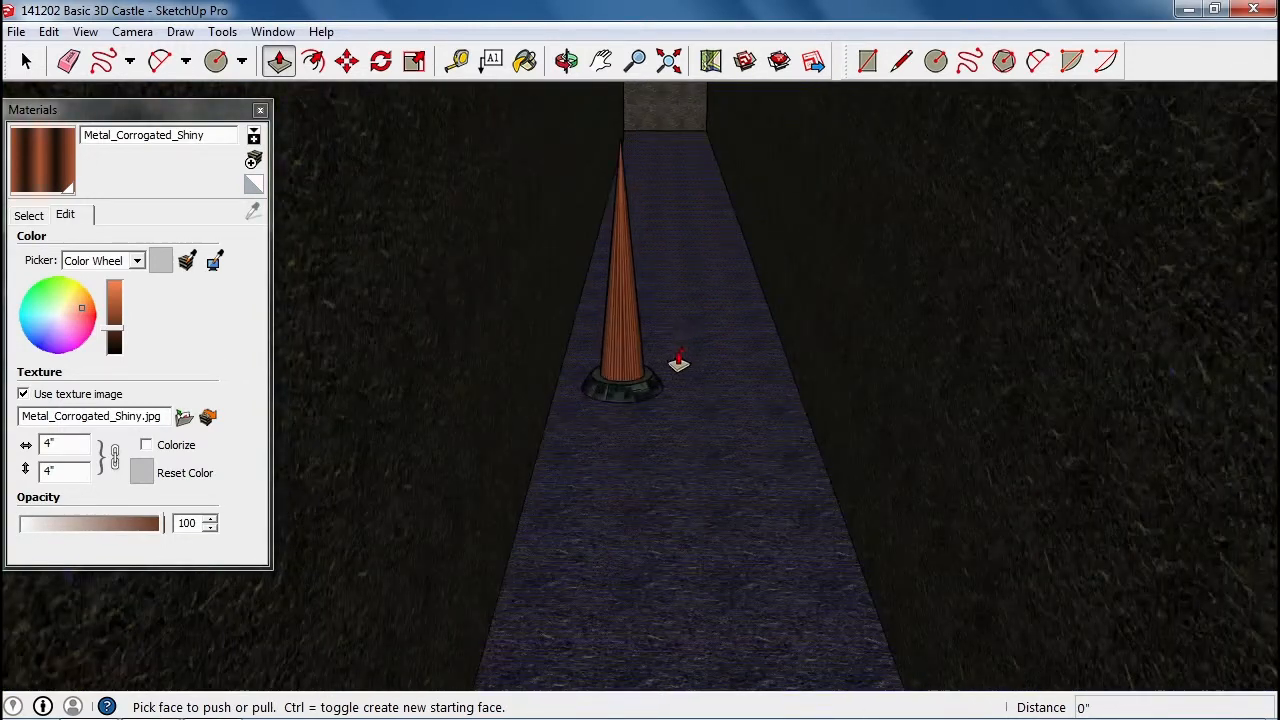
key(space)
mouse_move(643, 392)
middle_down()
mouse_move(632, 407)
mouse_move(646, 390)
middle_up()
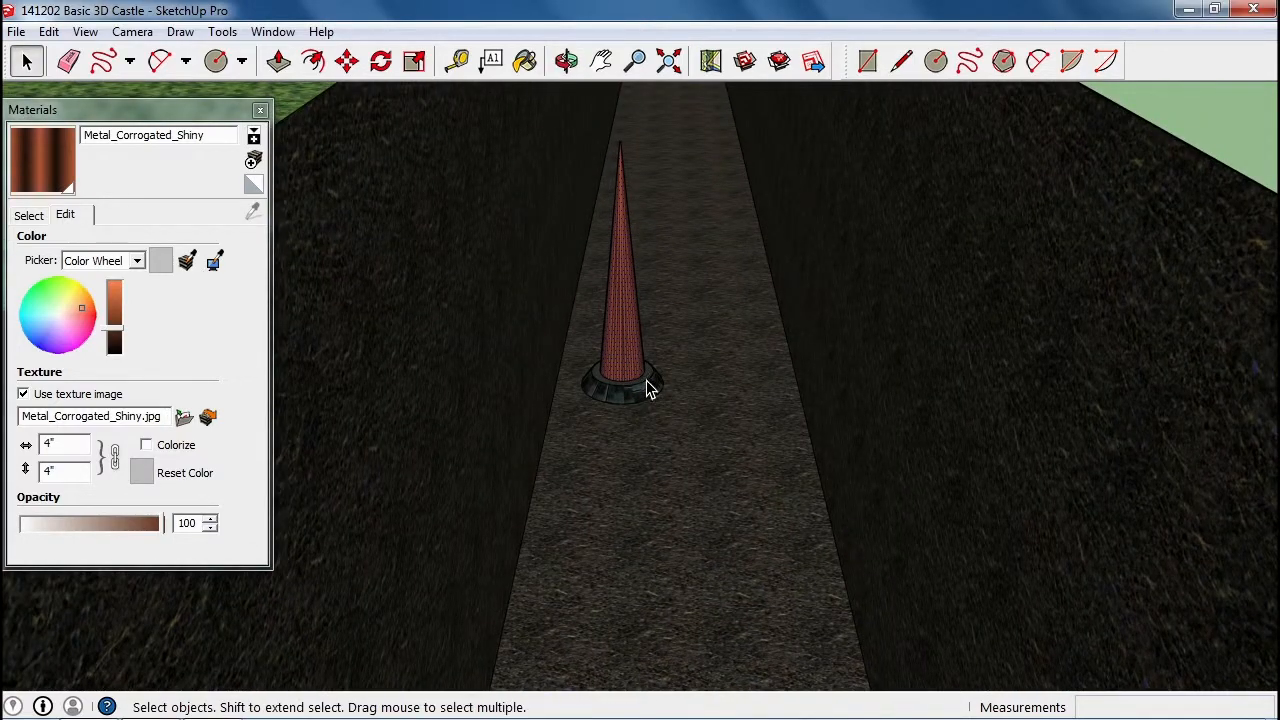
ctrl+click(646, 380)
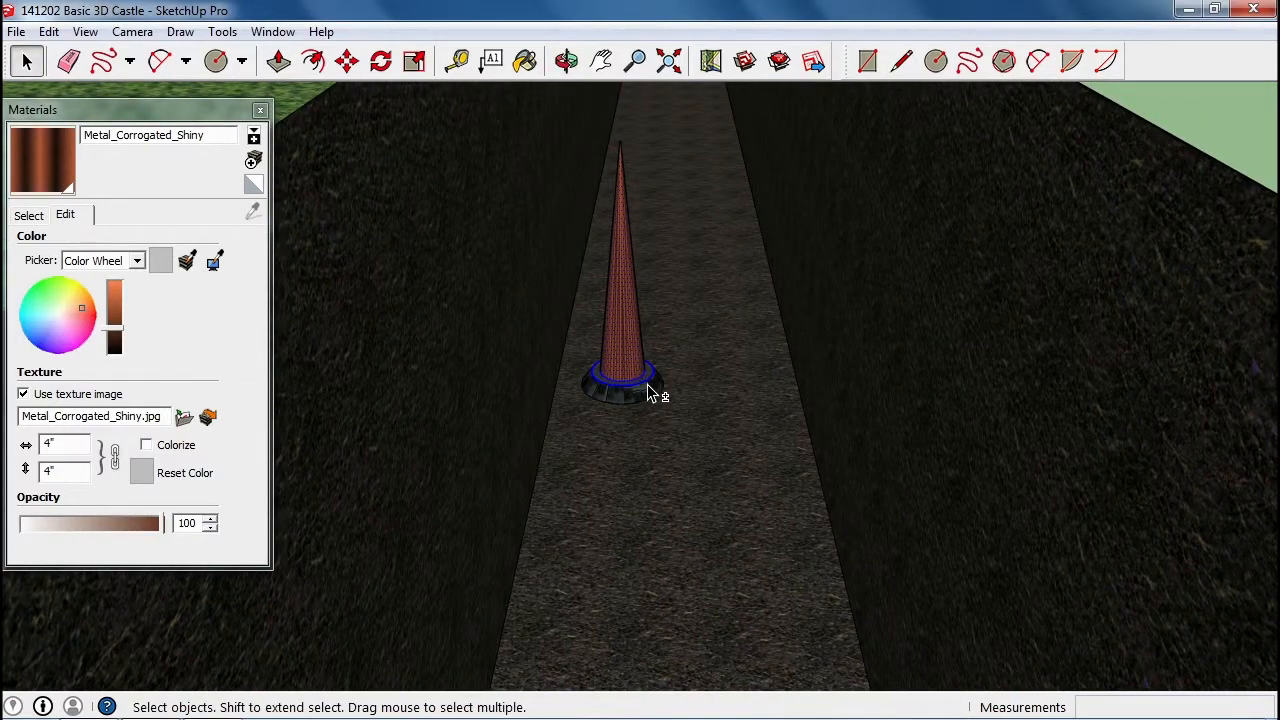
scroll(648, 390, up, 3)
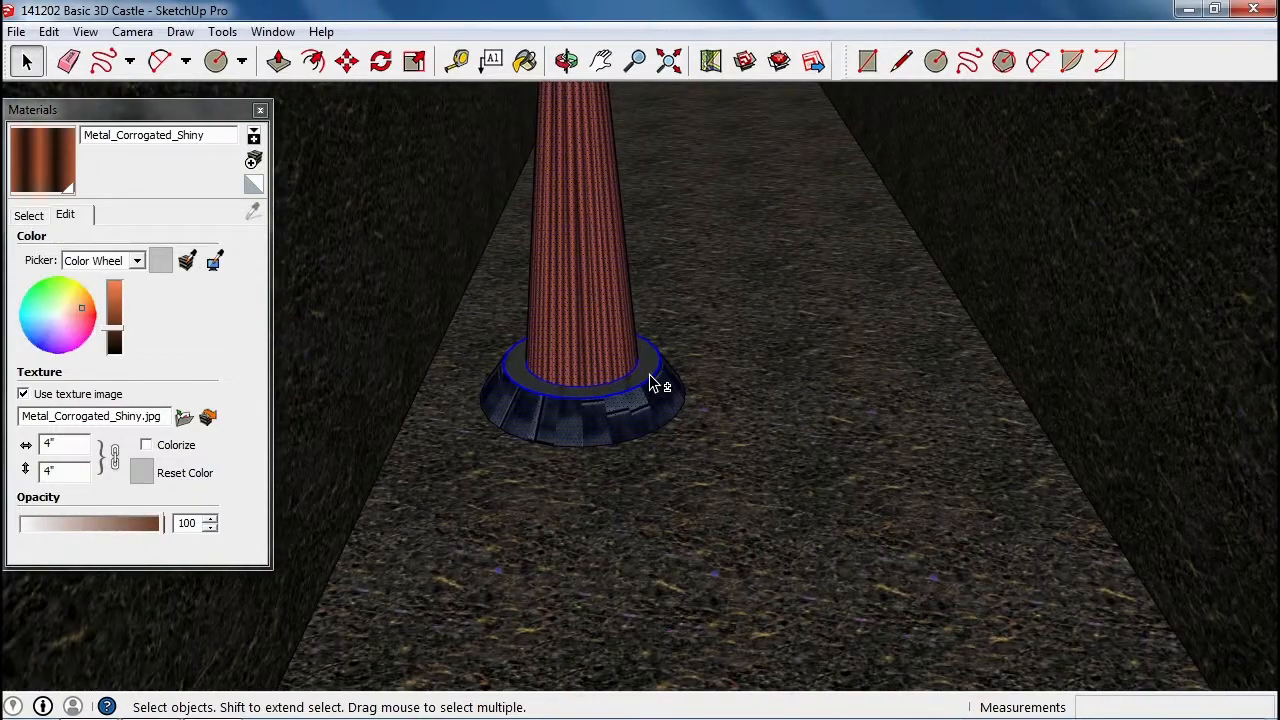
scroll(662, 390, down, 5)
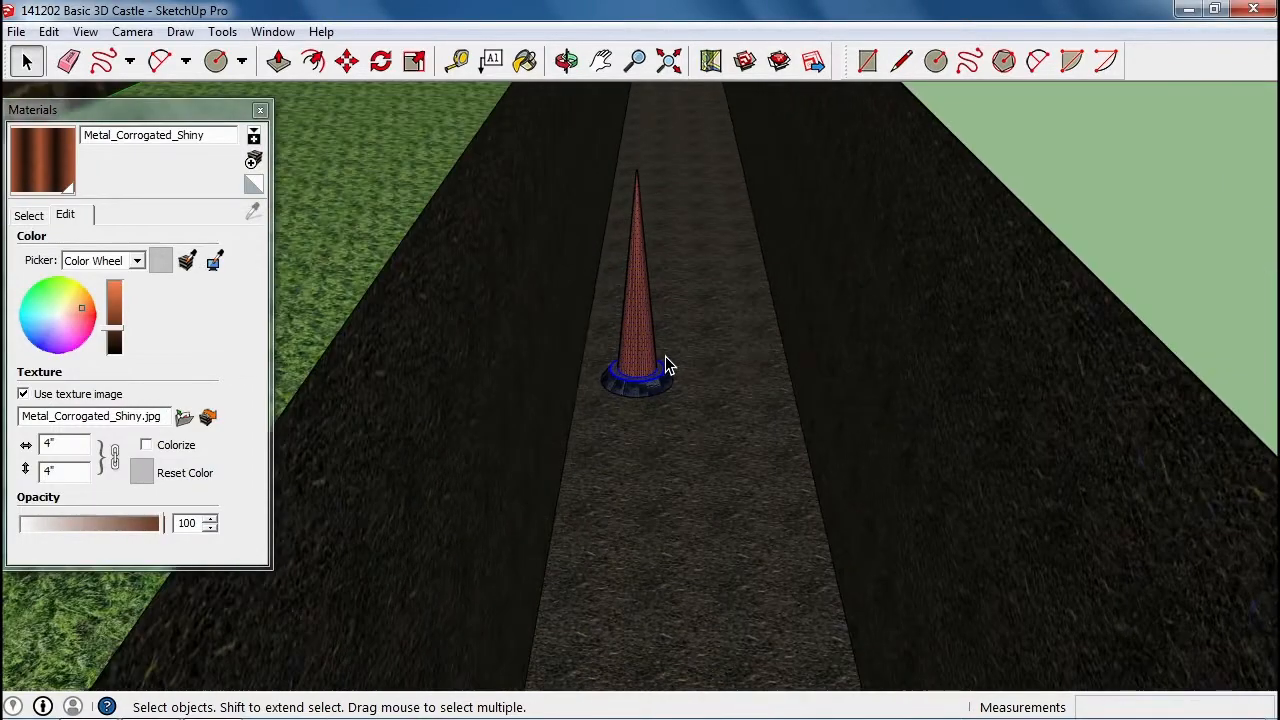
right_click(643, 350)
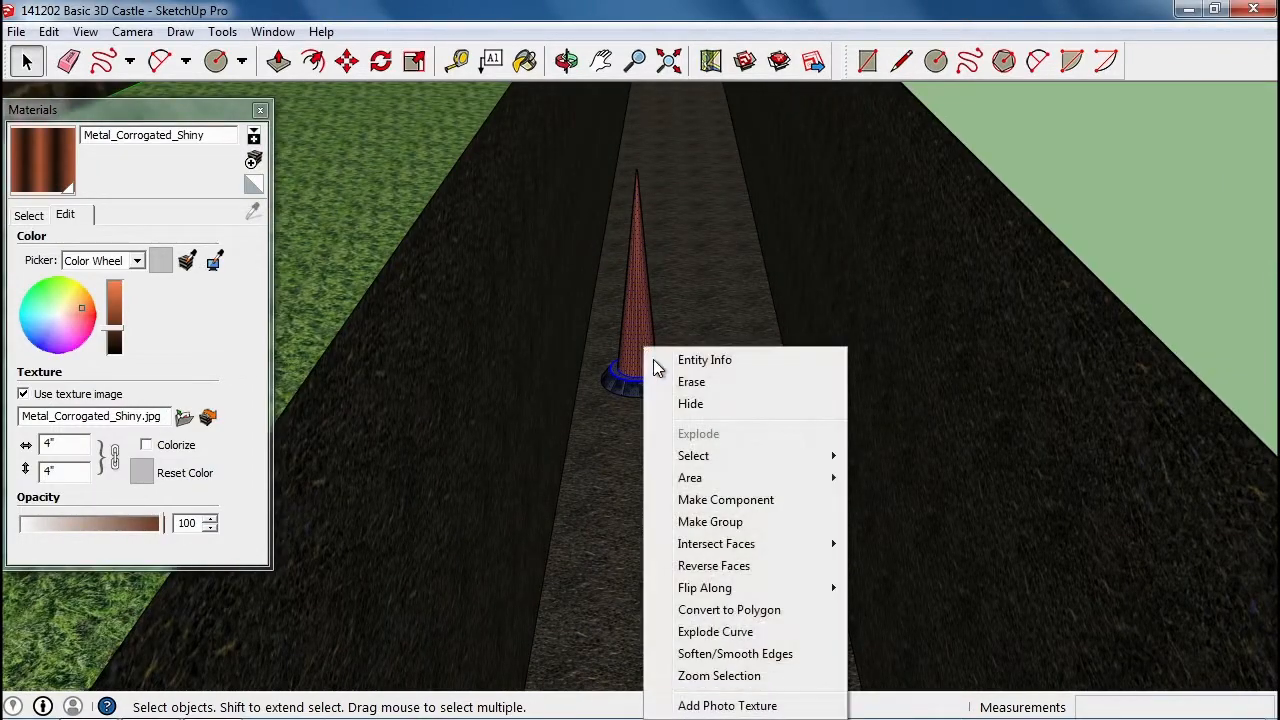
click(708, 522)
middle_drag(754, 309, 697, 357)
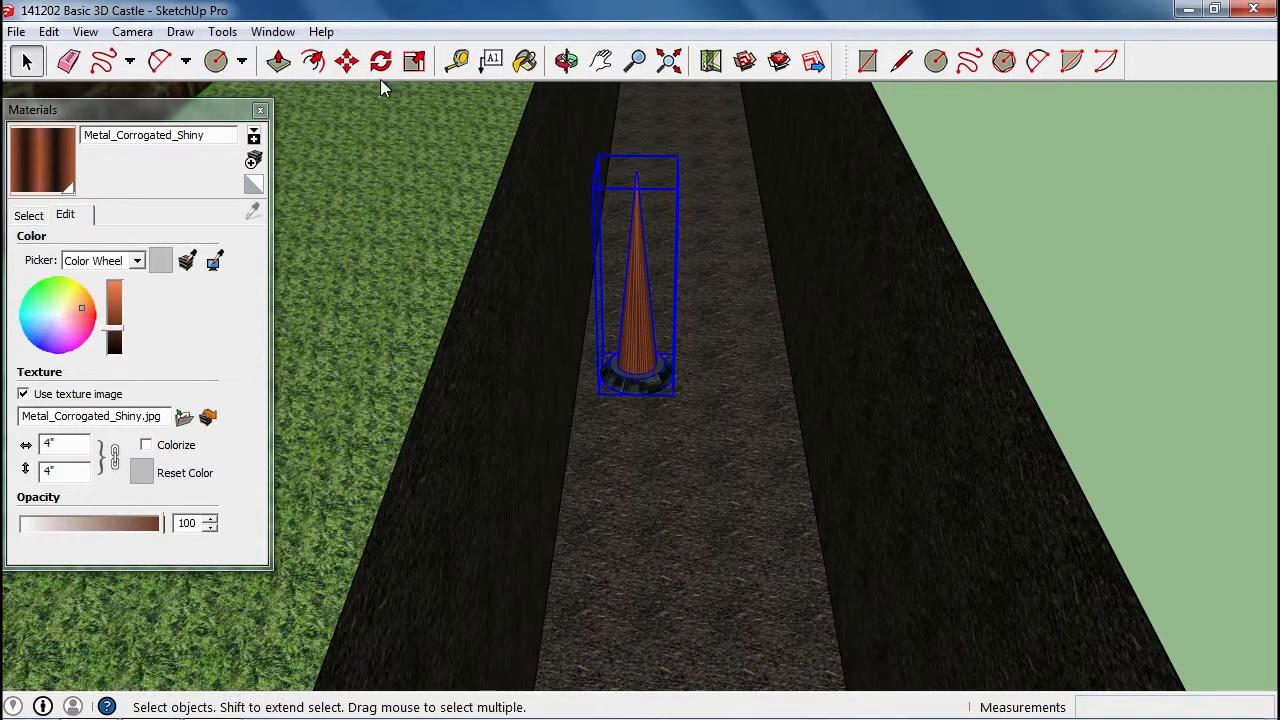
Step: Paste a copy of the grouped spike farther along the moat floor, and Move-copy the original toward the outer wall
key(ctrl+v)
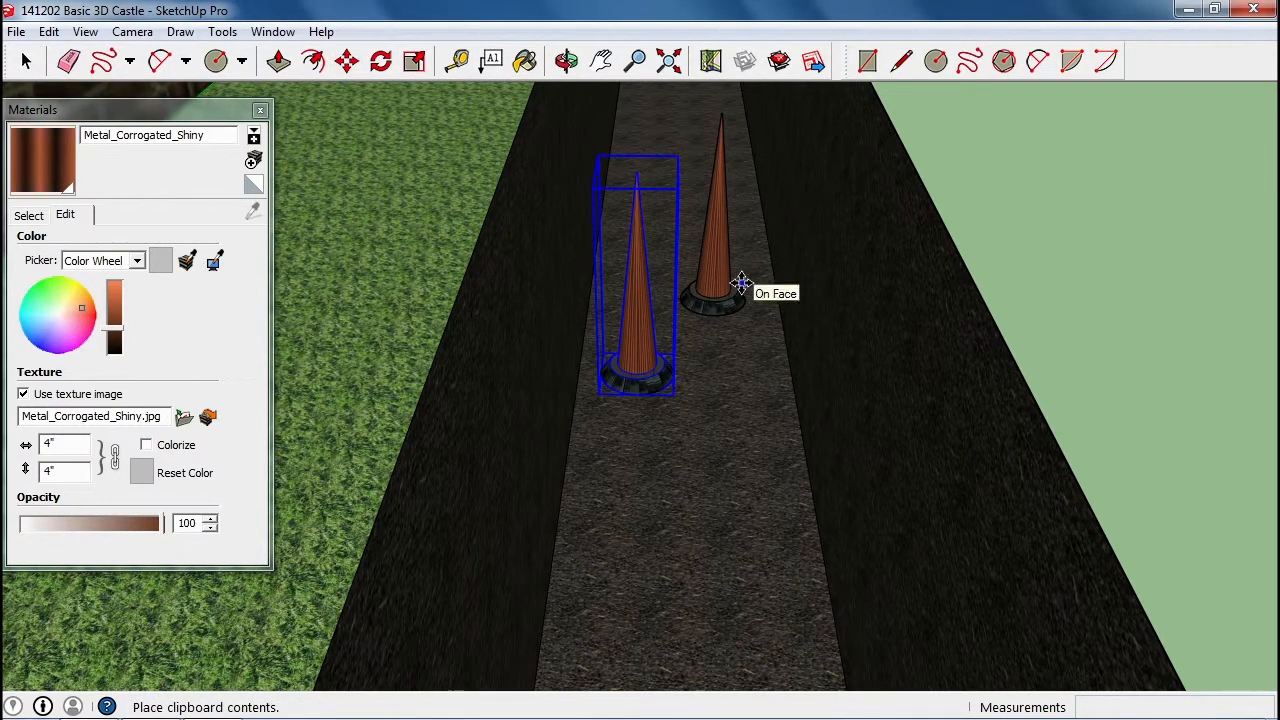
click(740, 285)
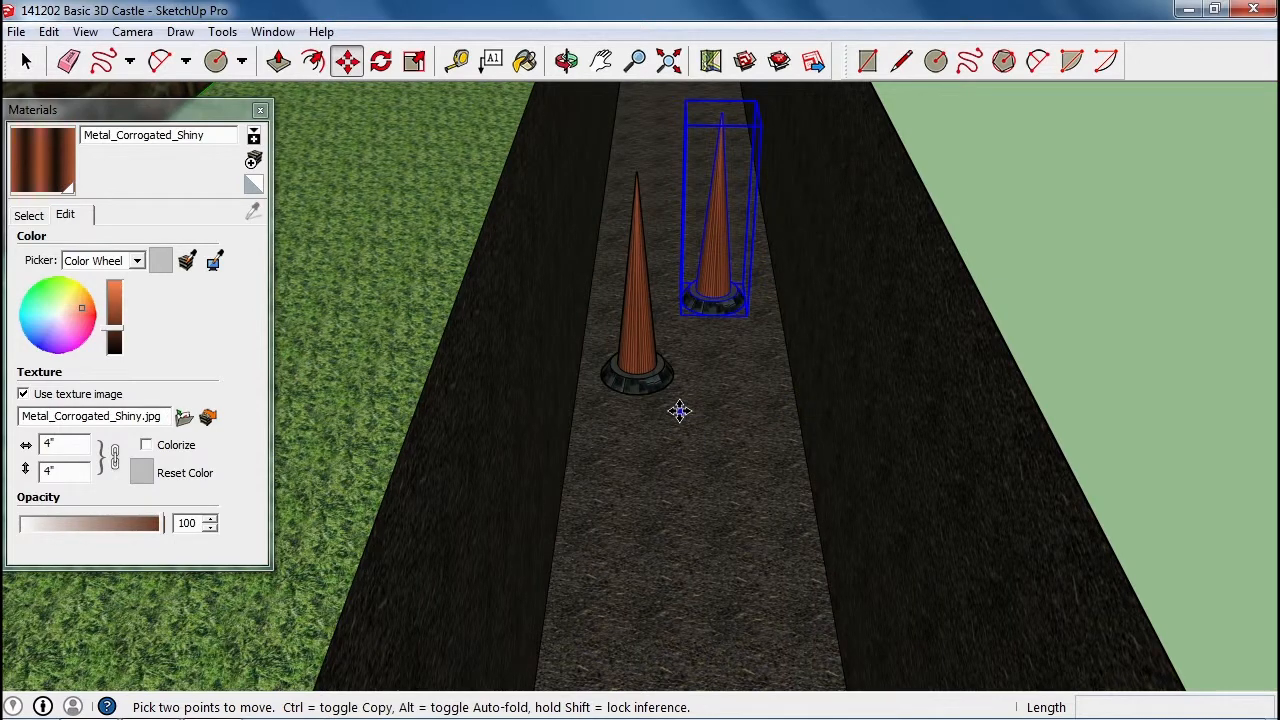
key(space)
click(641, 375)
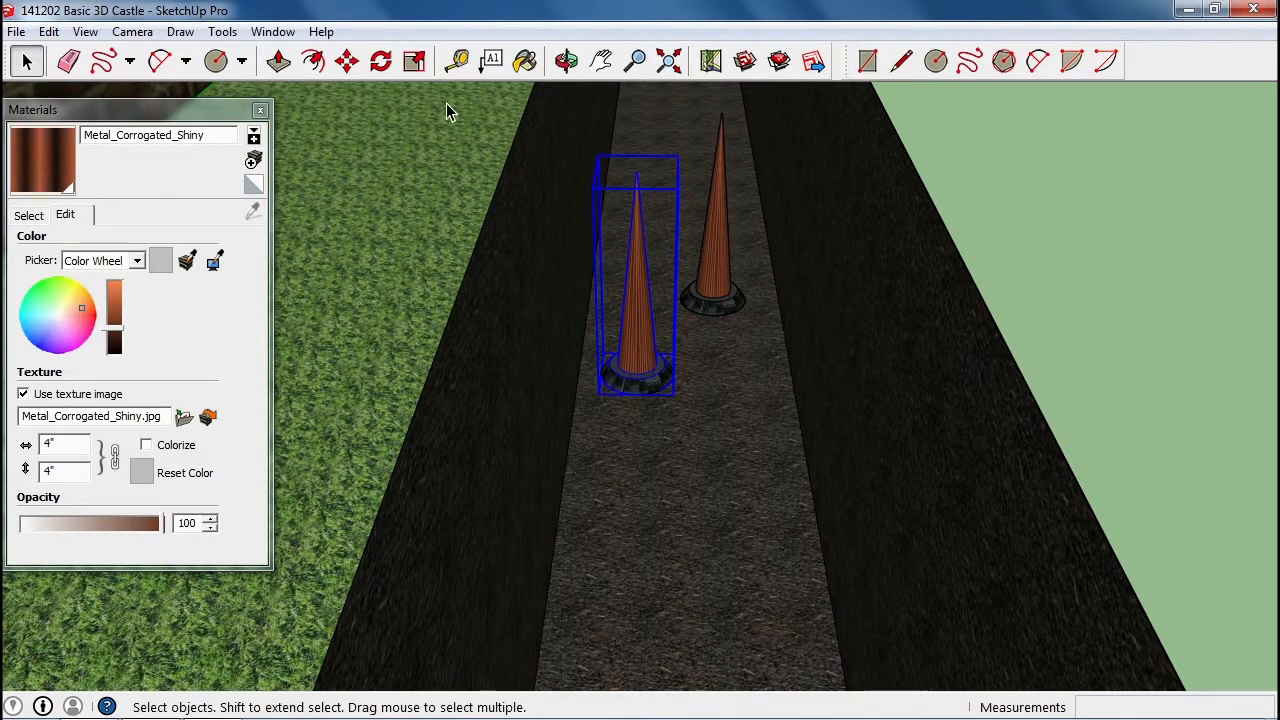
click(346, 61)
key(ctrl)
click(633, 366)
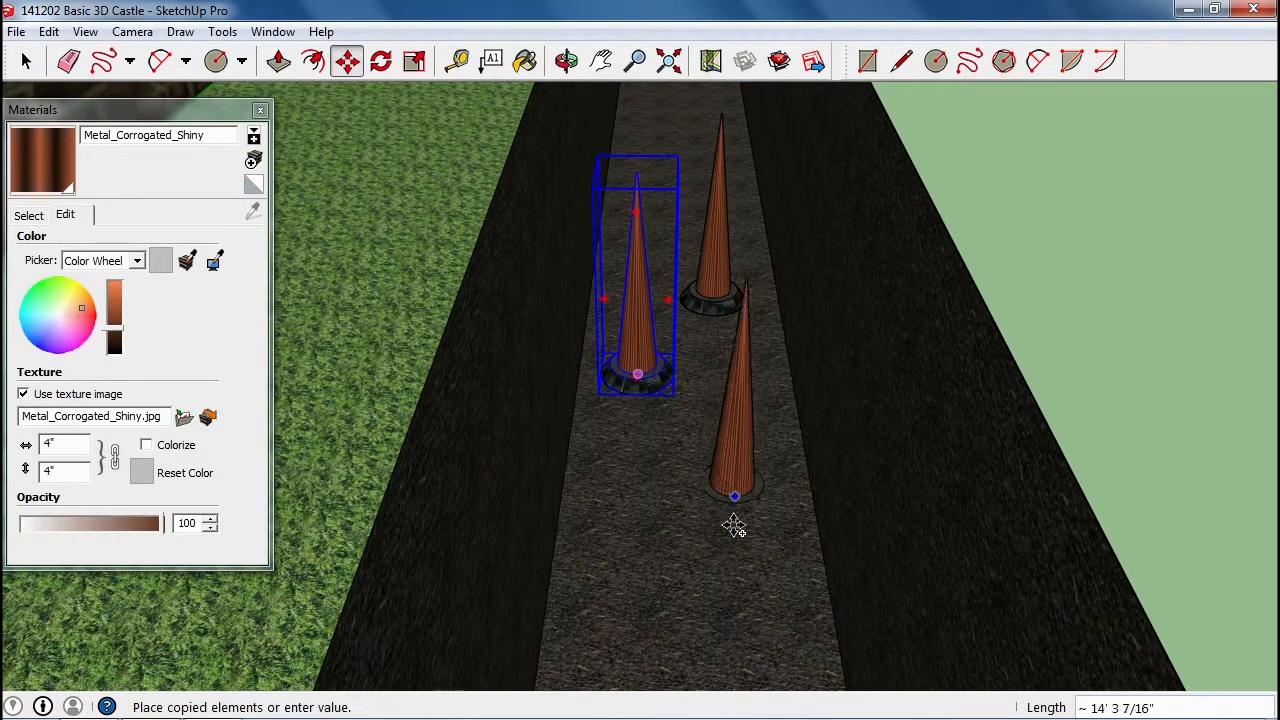
click(735, 310)
Step: Copy the newest spike across the moat floor to the inner wall side, just in front of the original
middle_drag(823, 386, 359, 656)
click(716, 480)
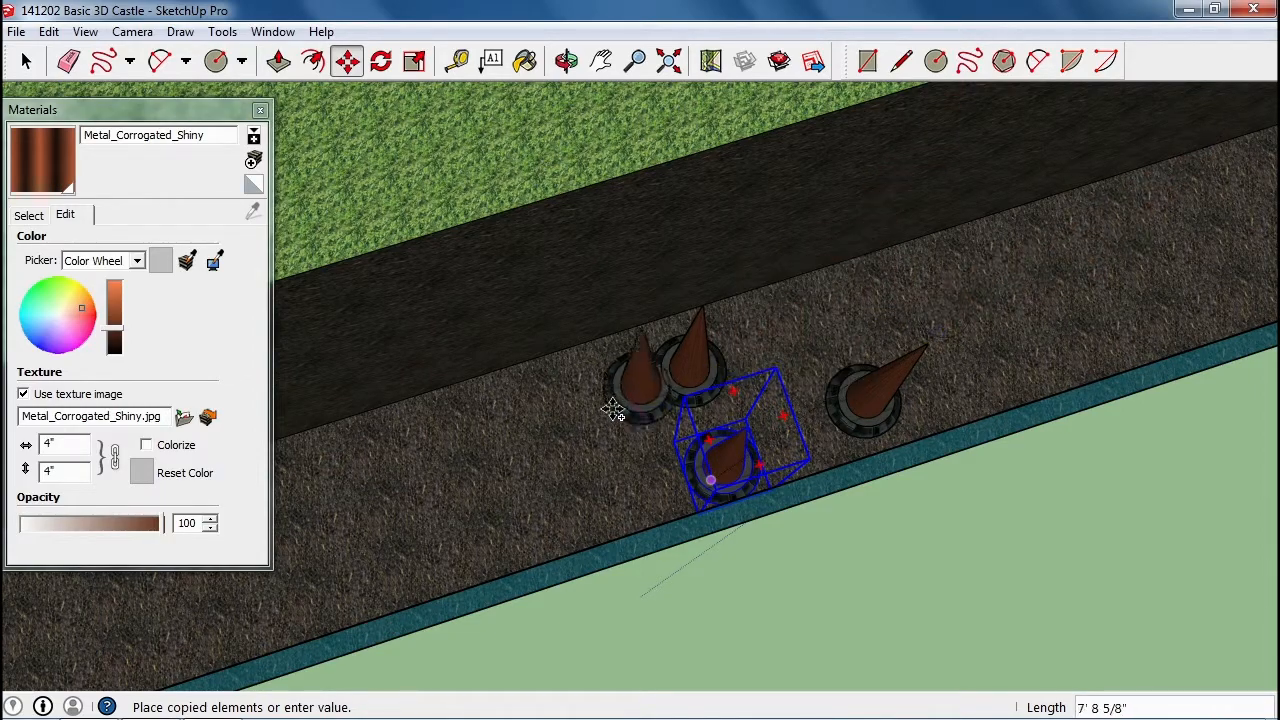
click(575, 418)
middle_drag(552, 463, 718, 416)
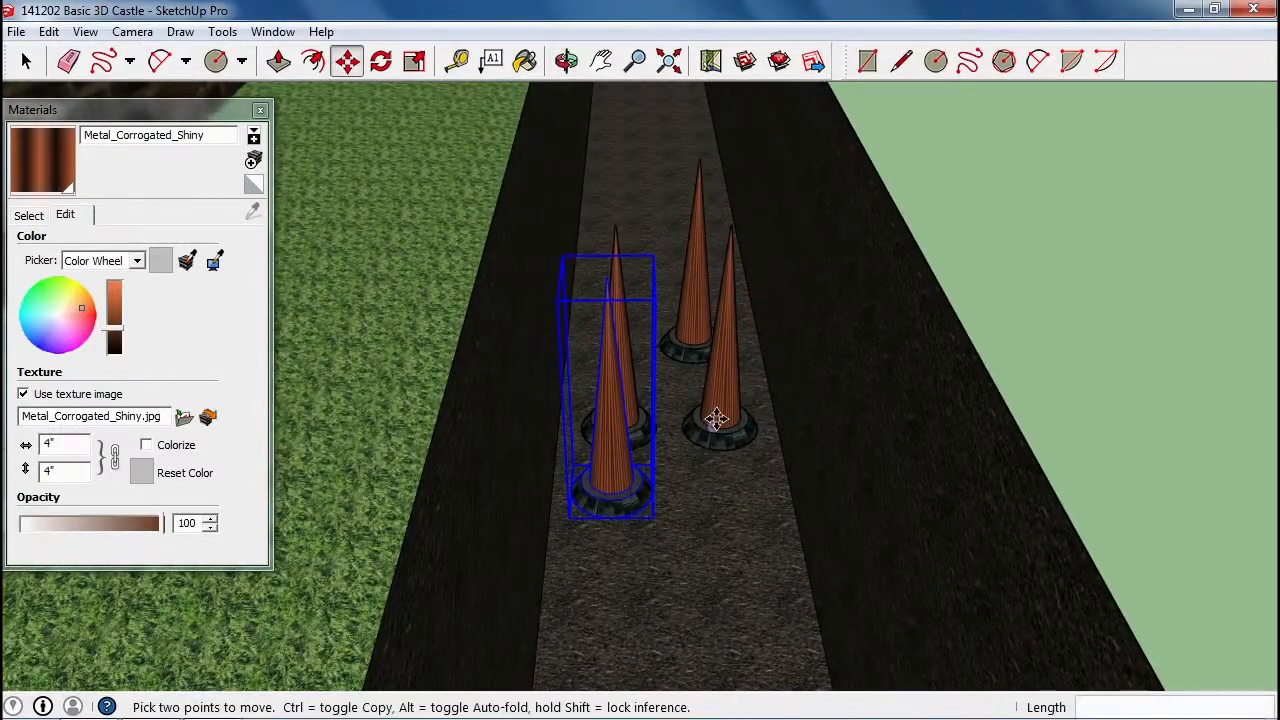
Step: Copy the front spike on the outer wall side about 14' forward along the moat floor
key(space)
click(719, 425)
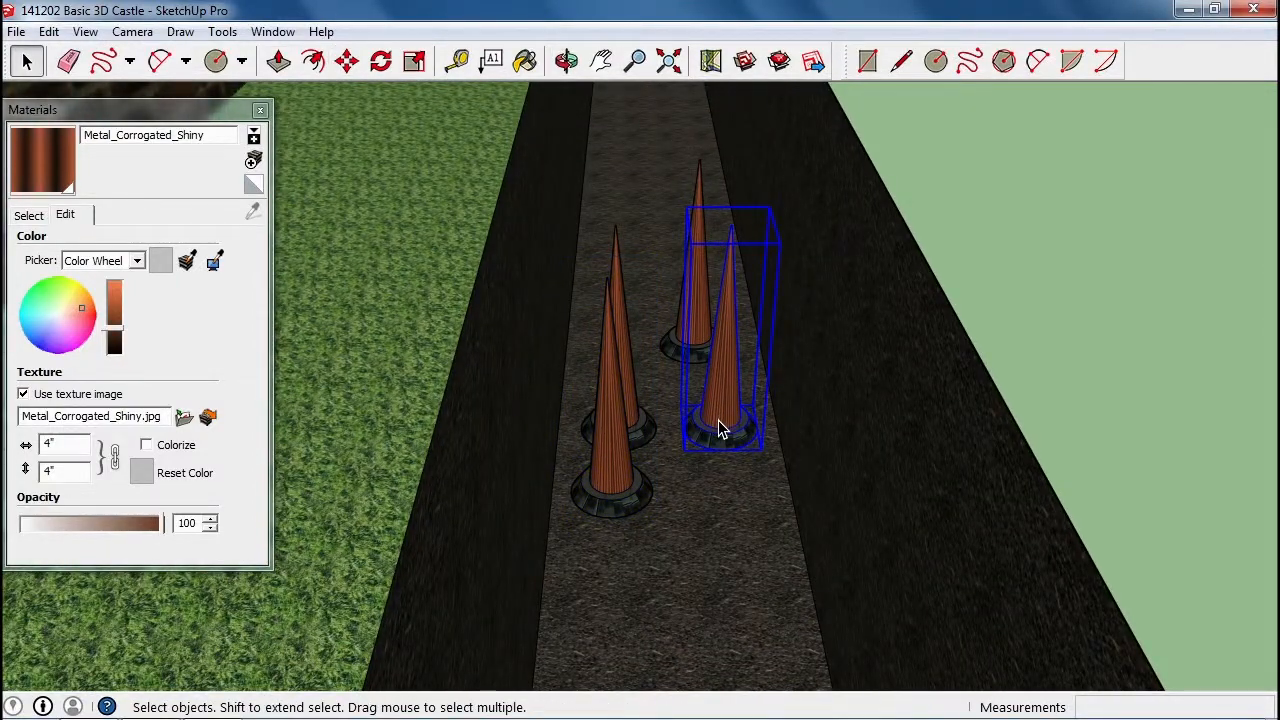
key(m)
ctrl+click(716, 428)
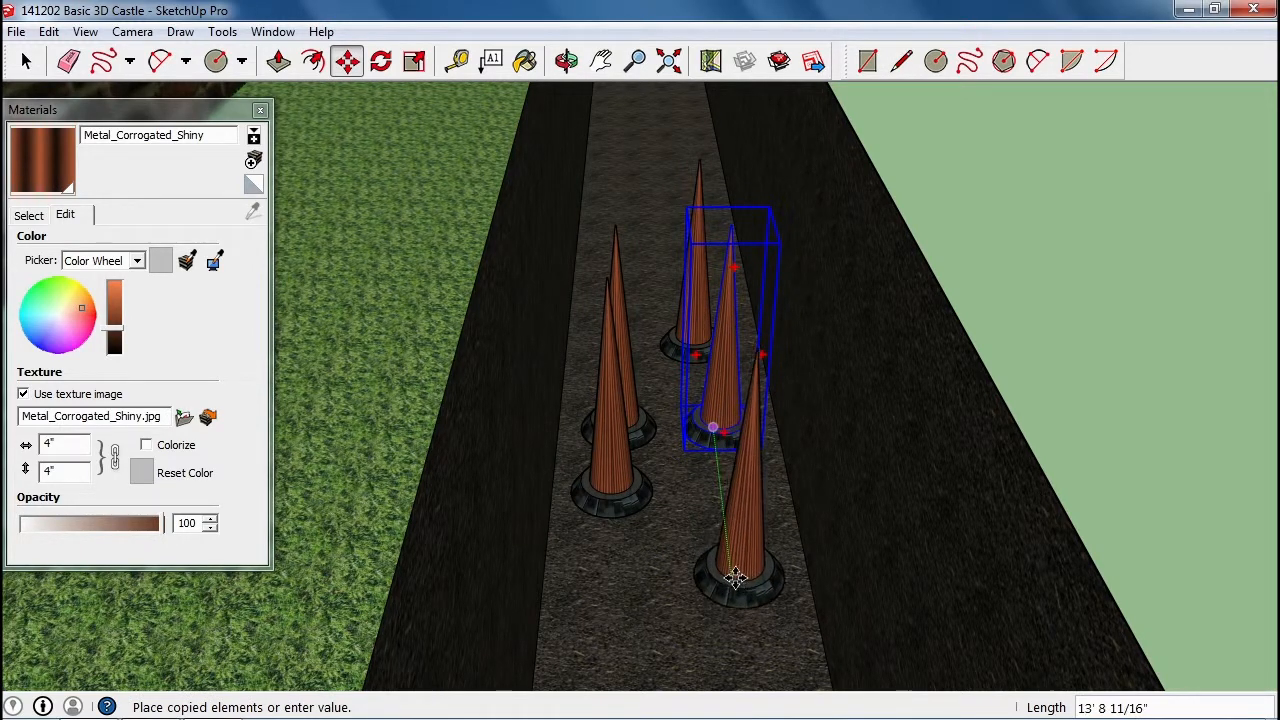
click(738, 588)
click(628, 503)
key(Escape)
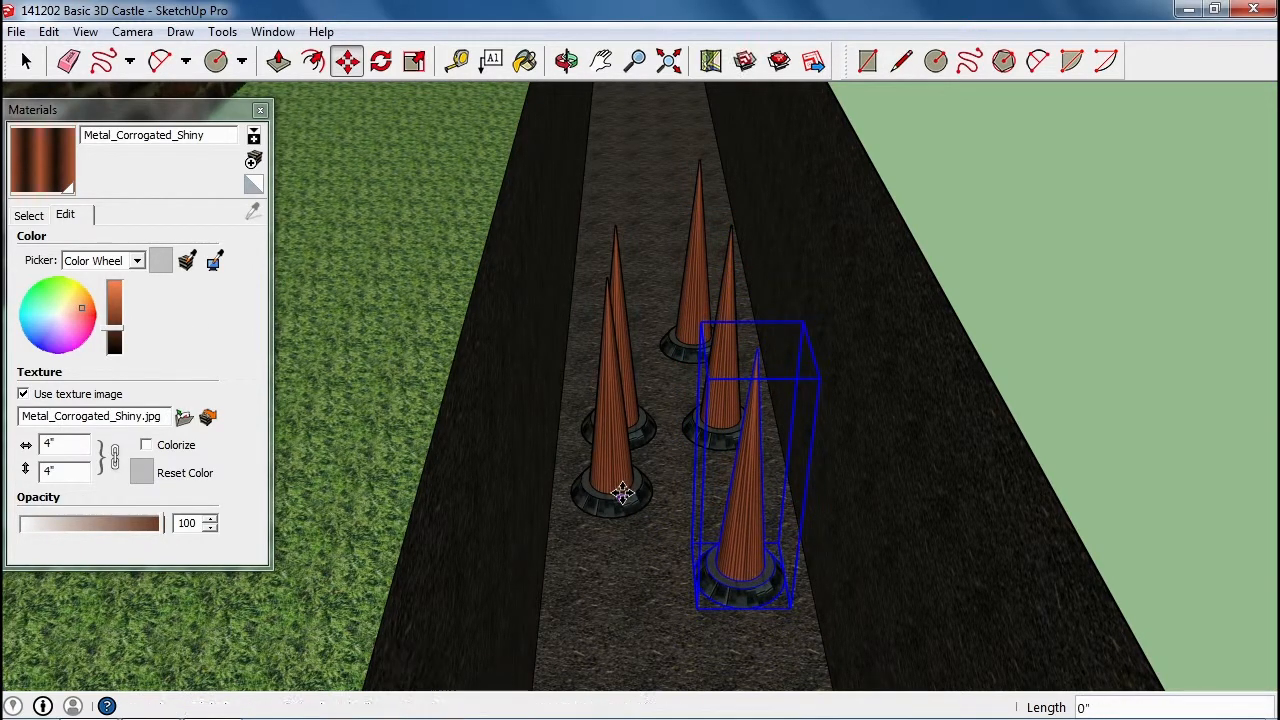
Step: Move the front spike on the inner wall side about 9' 8" along the moat, away from the other spikes
key(space)
click(615, 490)
key(m)
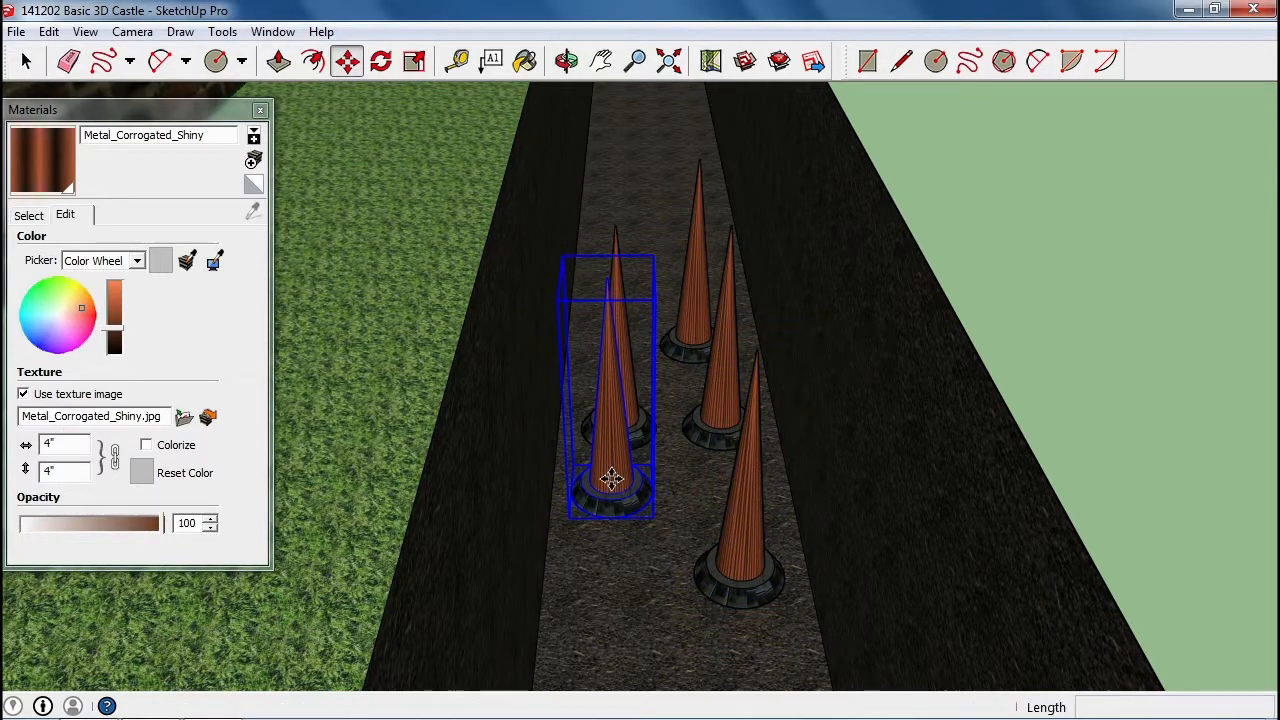
click(615, 490)
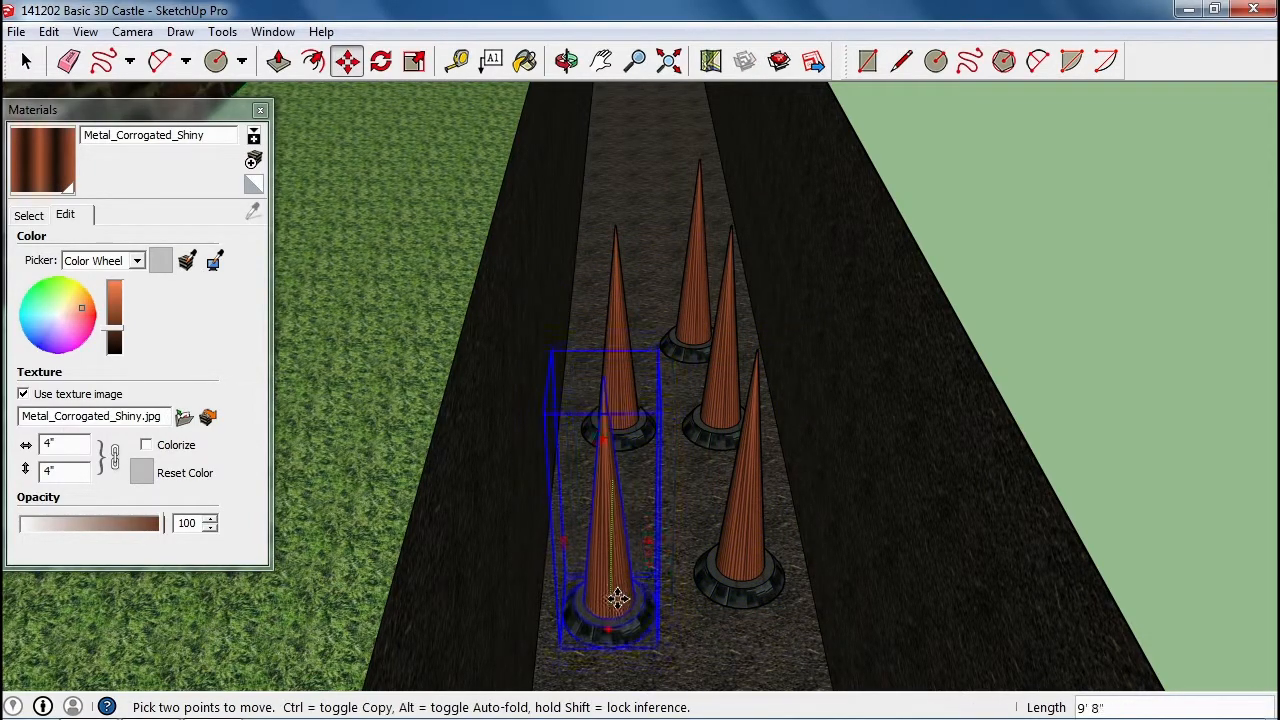
click(614, 614)
key(o)
drag(712, 408, 630, 580)
key(m)
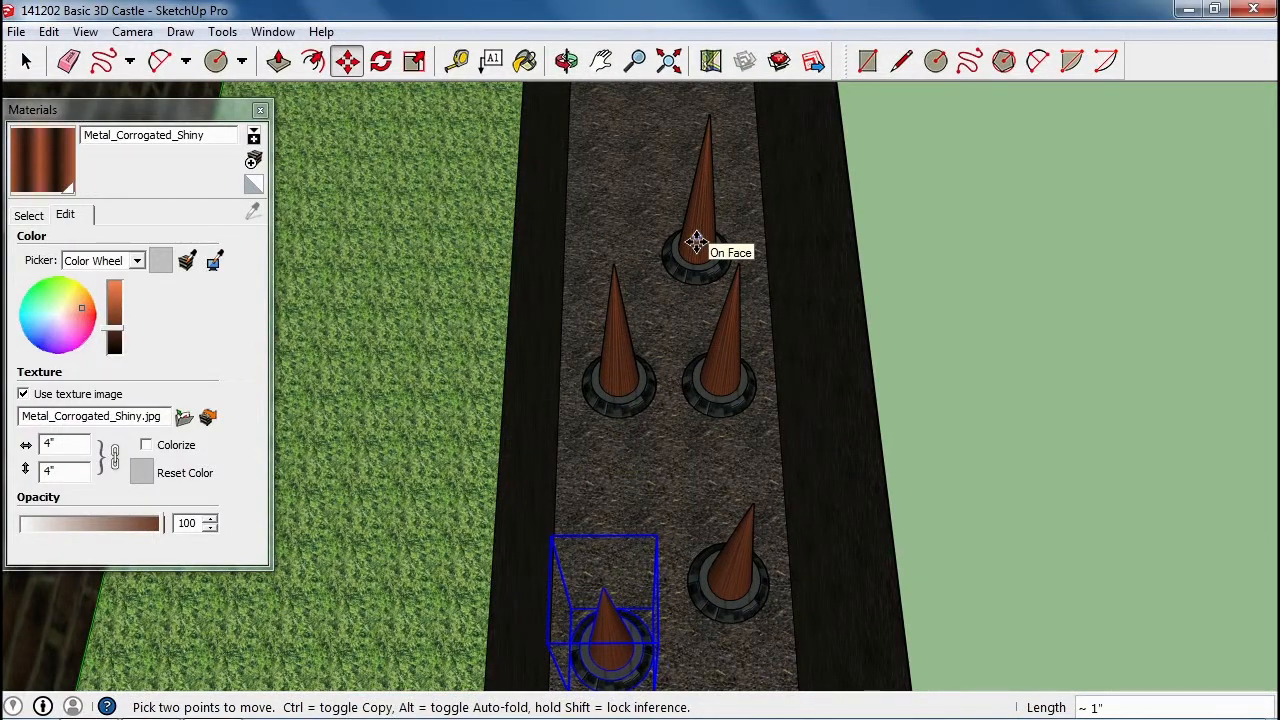
click(696, 243)
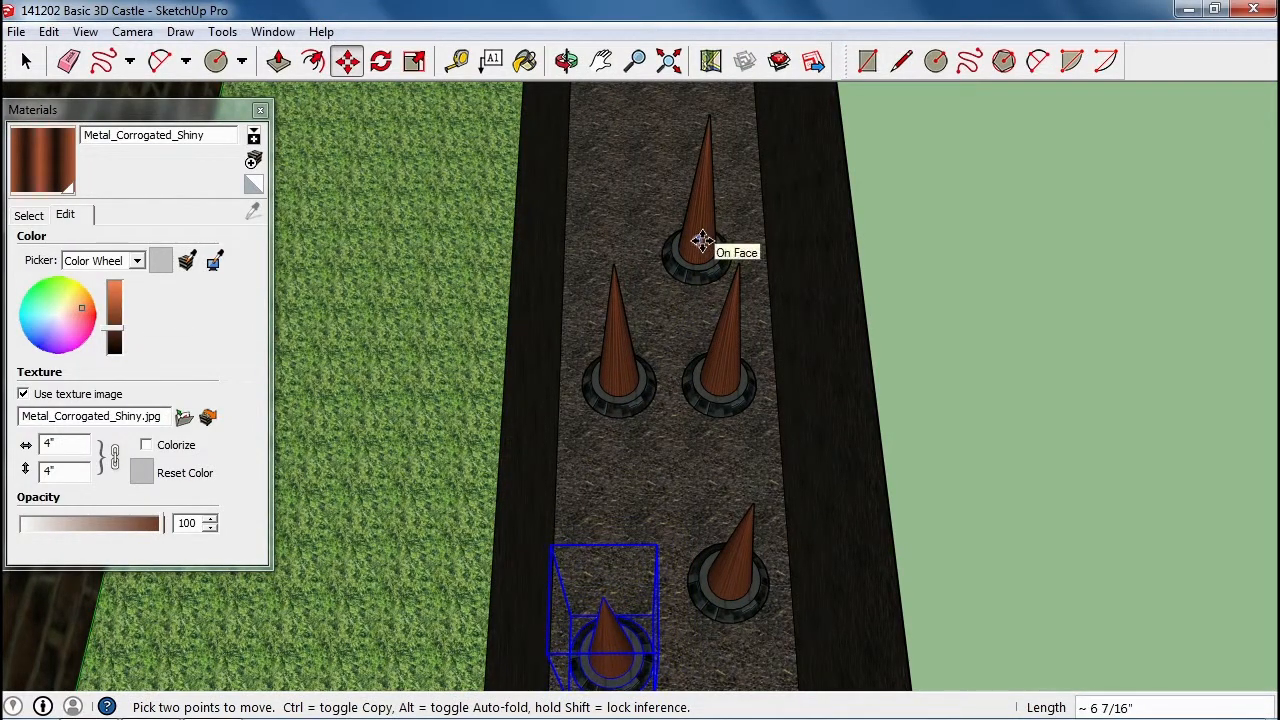
Step: Move the selected front spike about 7' 4" back toward the other spikes
key(o)
drag(690, 435, 686, 300)
key(m)
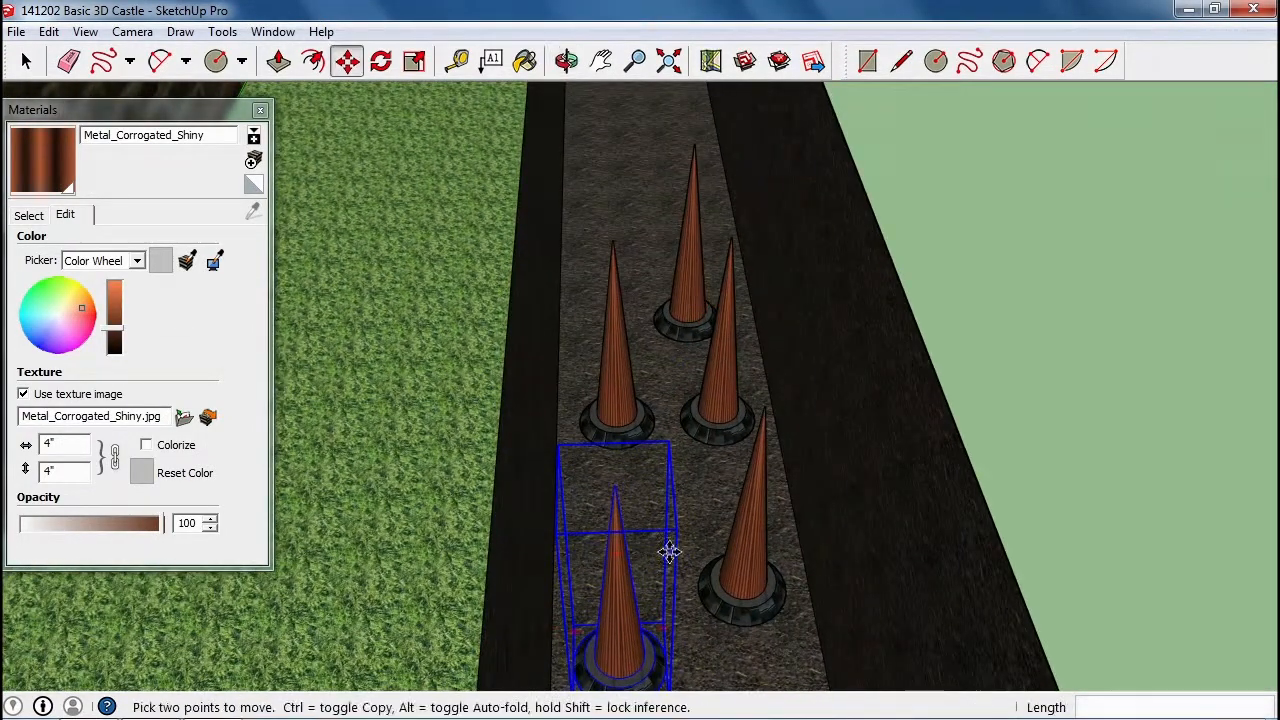
key(ctrl)
click(620, 640)
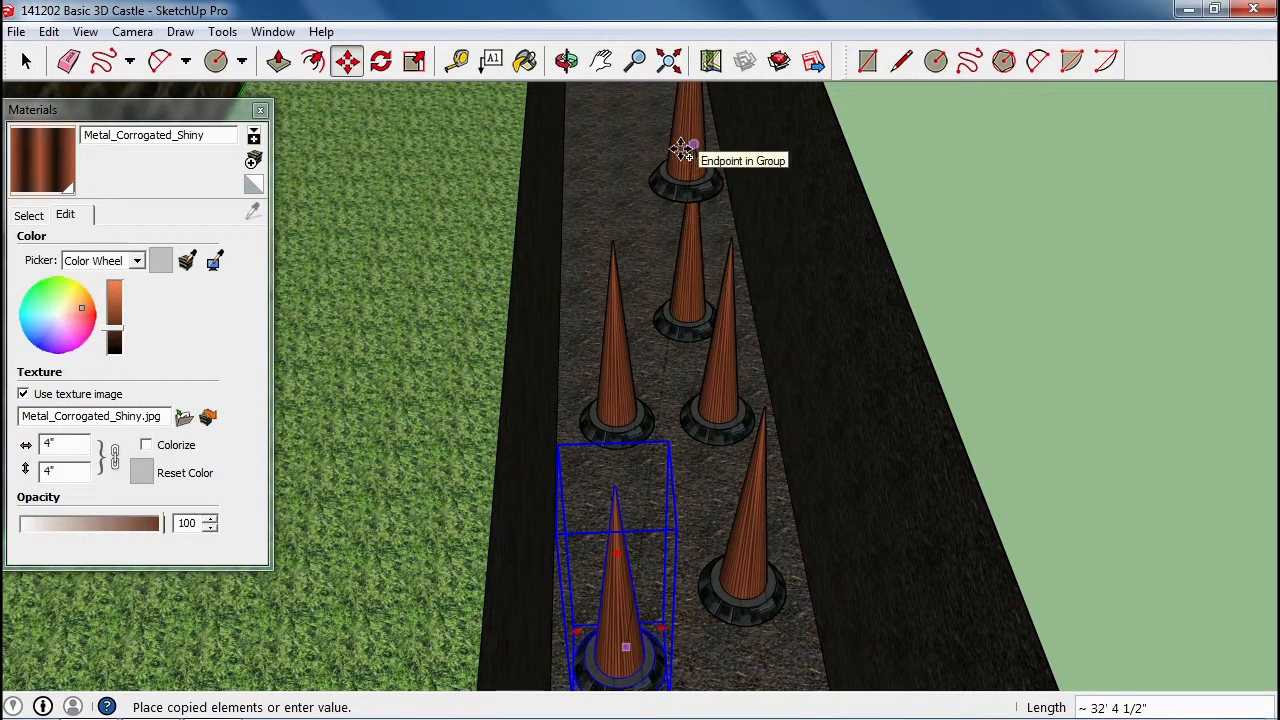
key(ctrl)
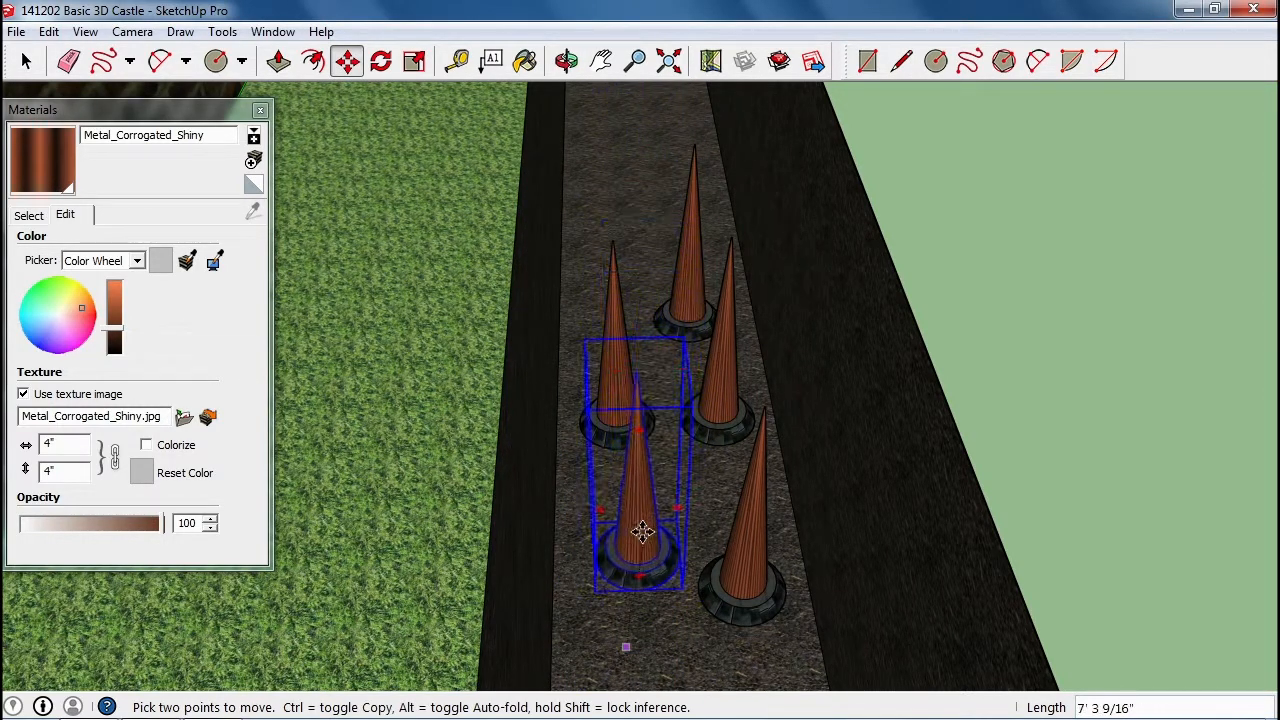
middle_drag(710, 575, 582, 370)
Step: Delete the moat's outer wall face covering the spikes, and close the Materials window
key(space)
click(635, 424)
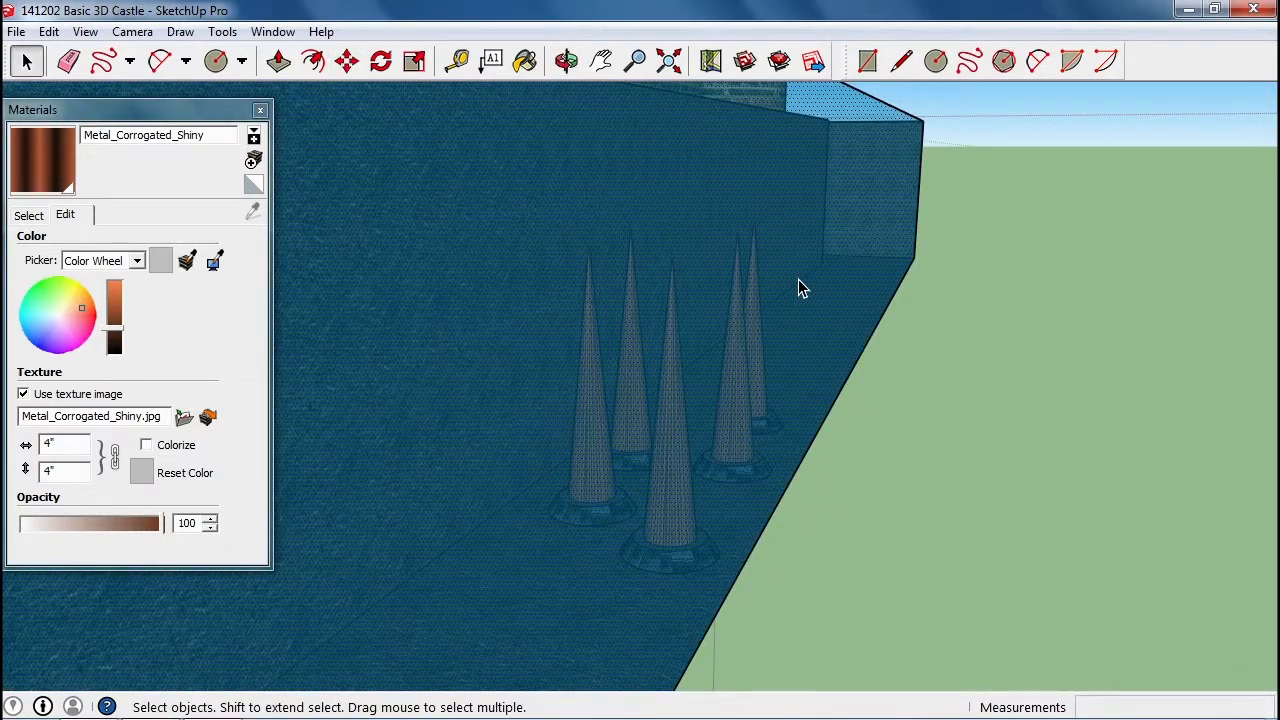
key(Delete)
middle_drag(844, 376, 651, 354)
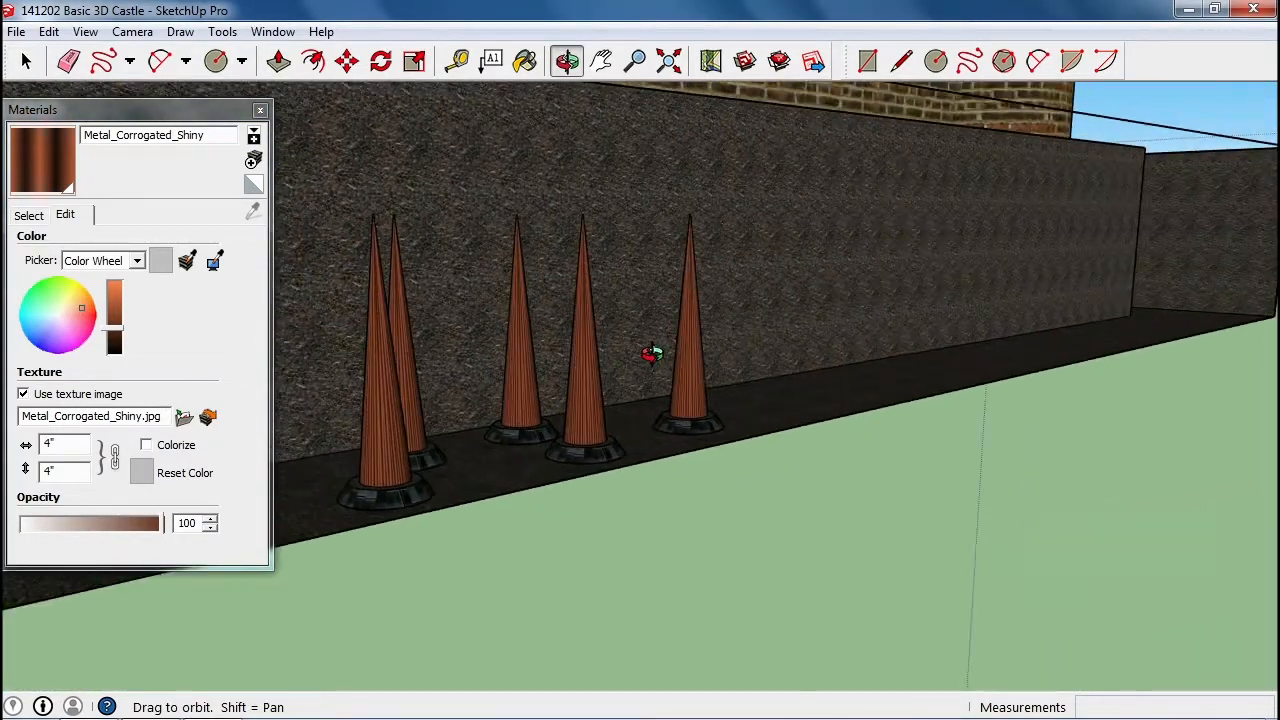
click(260, 112)
Step: Copy the end spike nearest the open side about 9' 11" farther along the moat floor
middle_drag(357, 309, 306, 451)
click(355, 462)
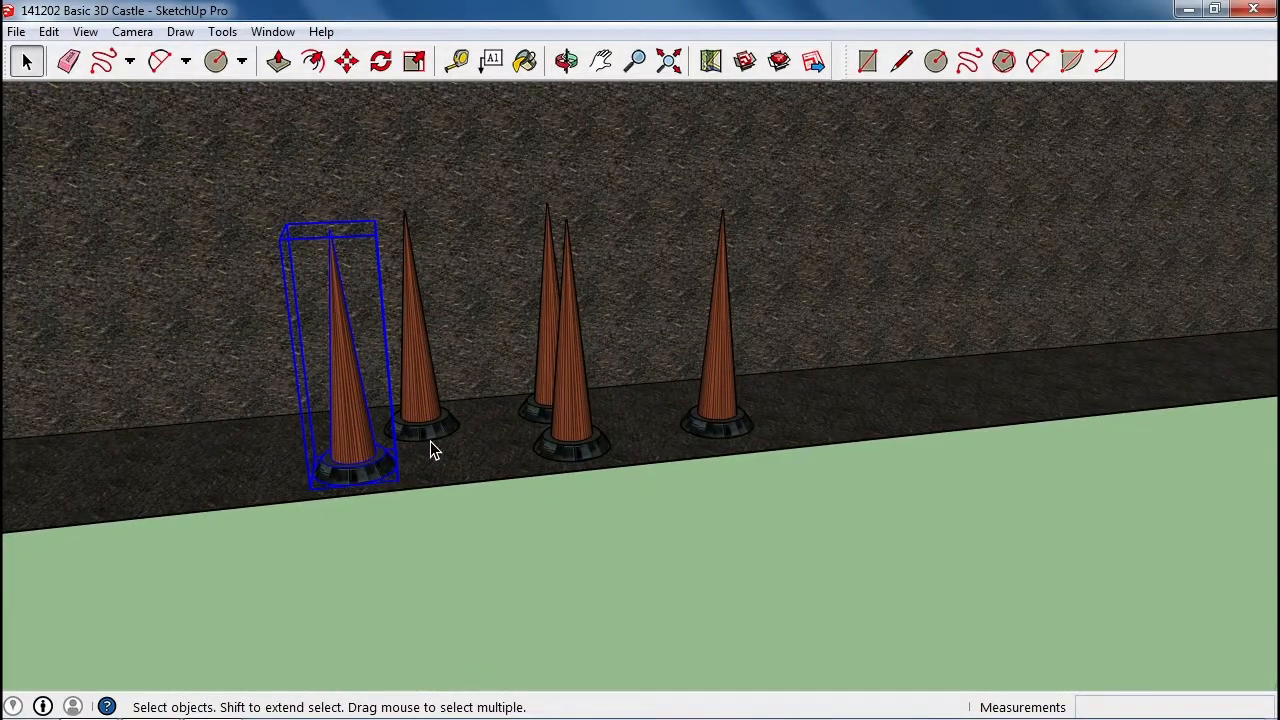
key(m)
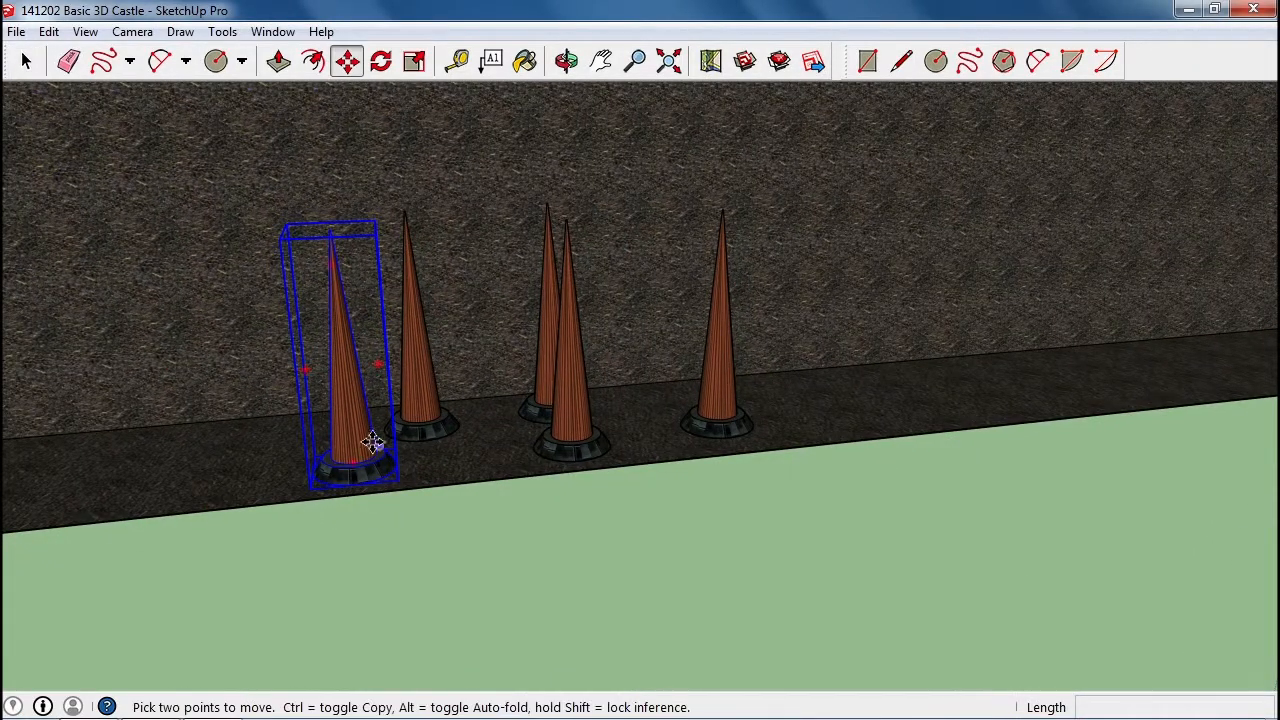
key(ctrl)
click(357, 442)
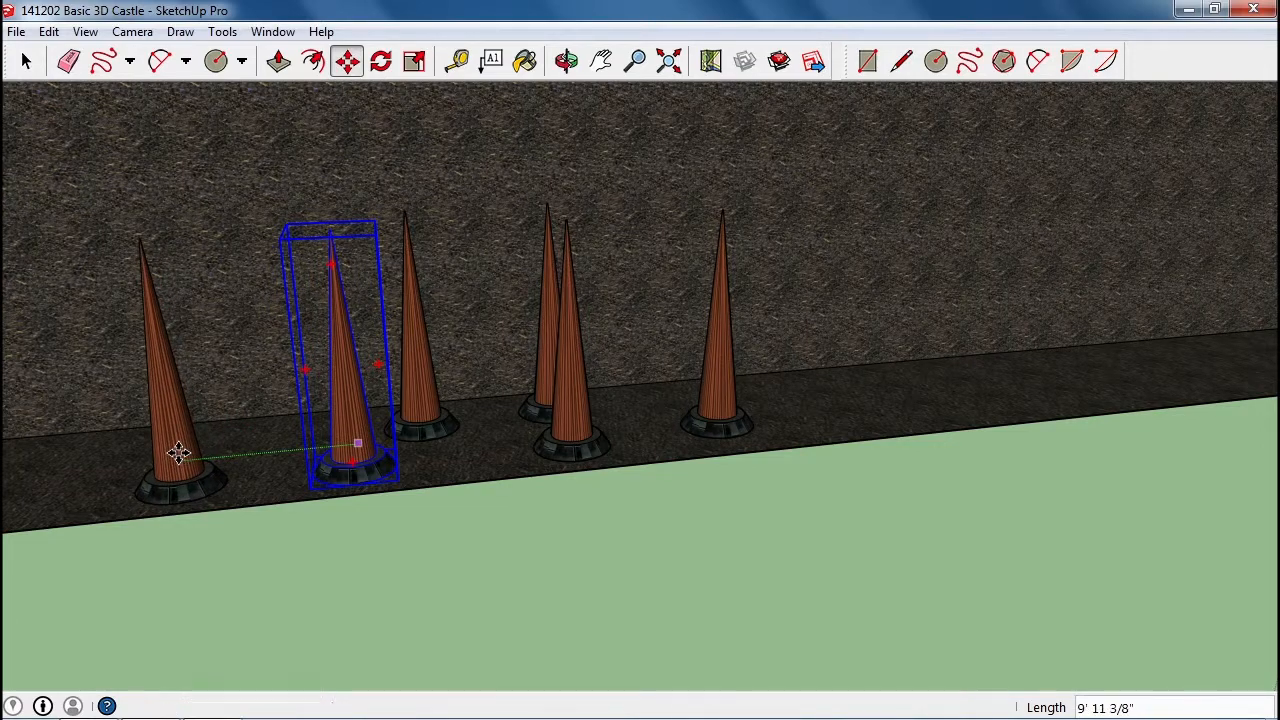
click(177, 454)
Step: Extend the spike row with three more copies along the moat floor, the first two spaced about 11' 1" and 10' 6"
middle_drag(191, 462, 809, 414)
click(809, 414)
click(624, 422)
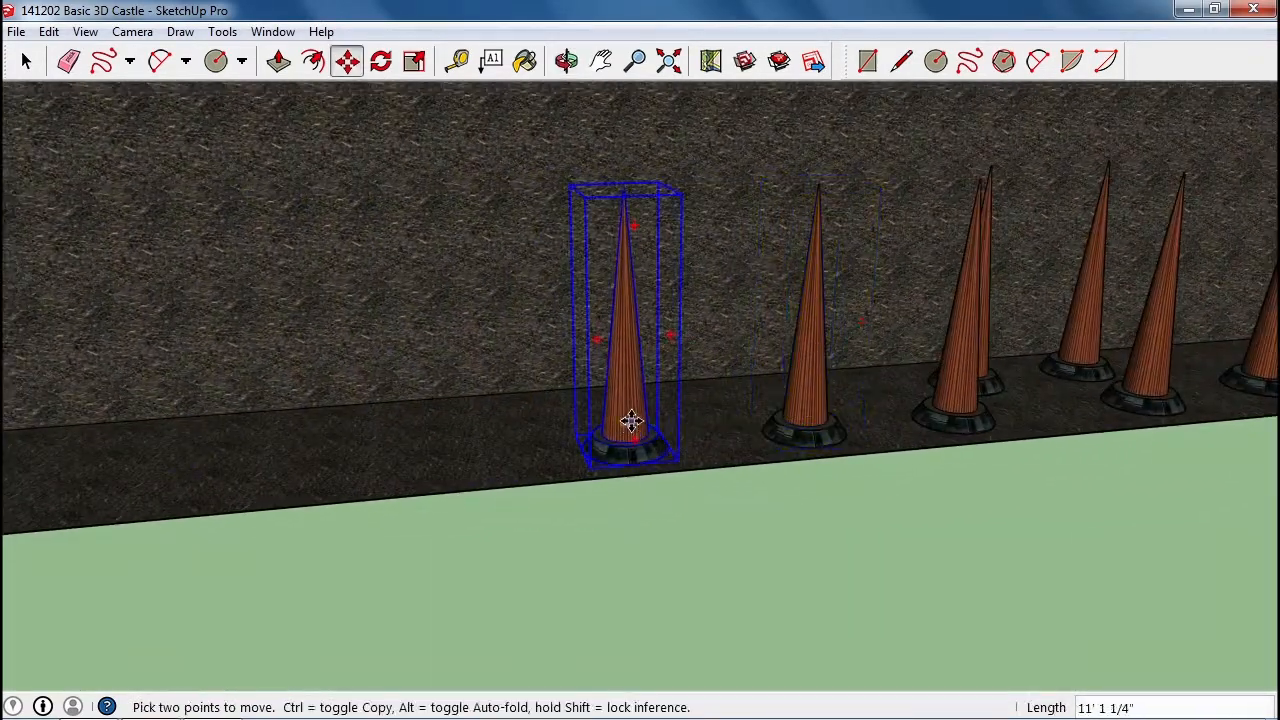
click(626, 426)
click(432, 437)
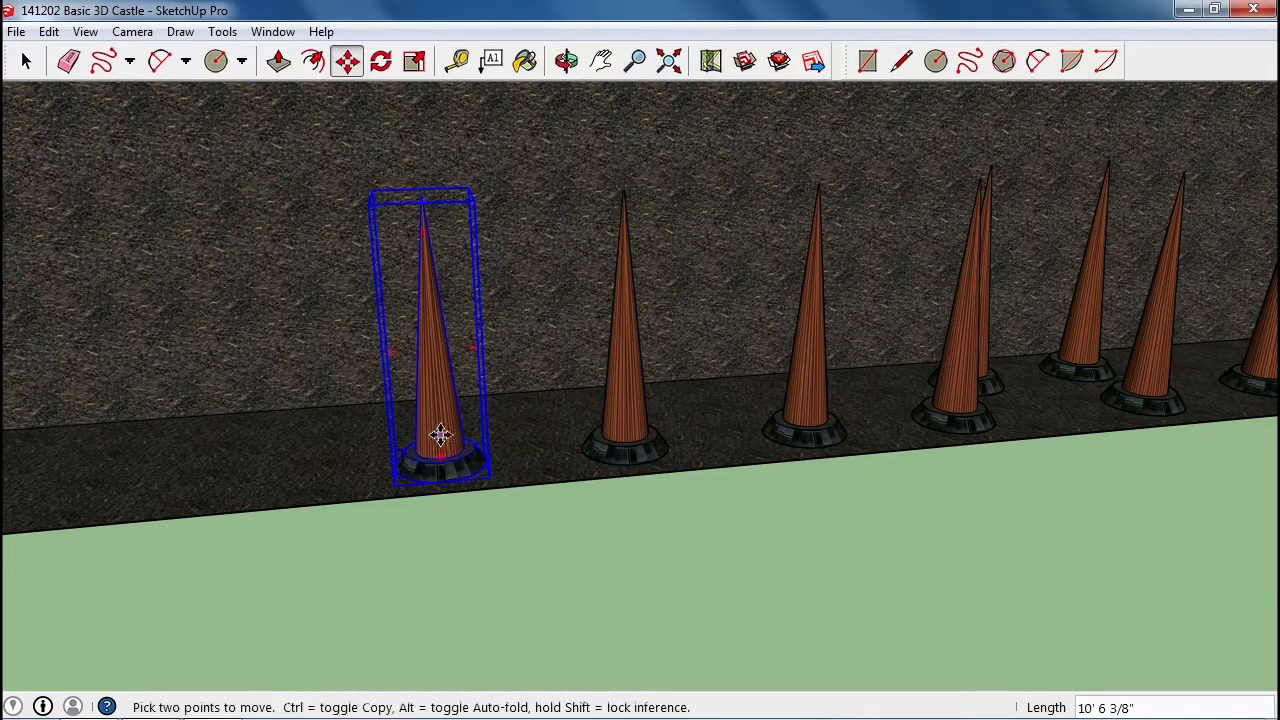
click(437, 436)
click(248, 443)
Step: Add two more spike copies at the end of the row, the last one spaced about 12' 4"
mouse_move(282, 447)
middle_down()
mouse_move(409, 429)
mouse_move(303, 449)
middle_up()
scroll(300, 449, down, 5)
click(295, 460)
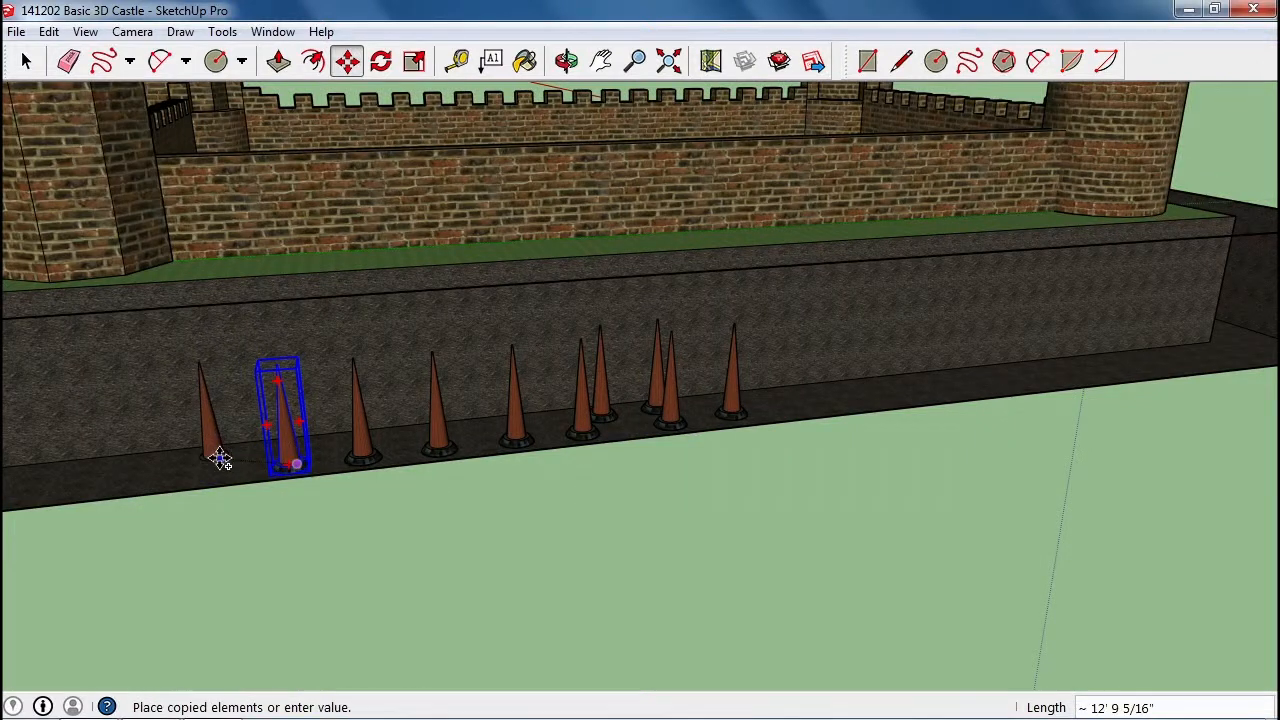
click(212, 461)
click(208, 463)
key(ctrl)
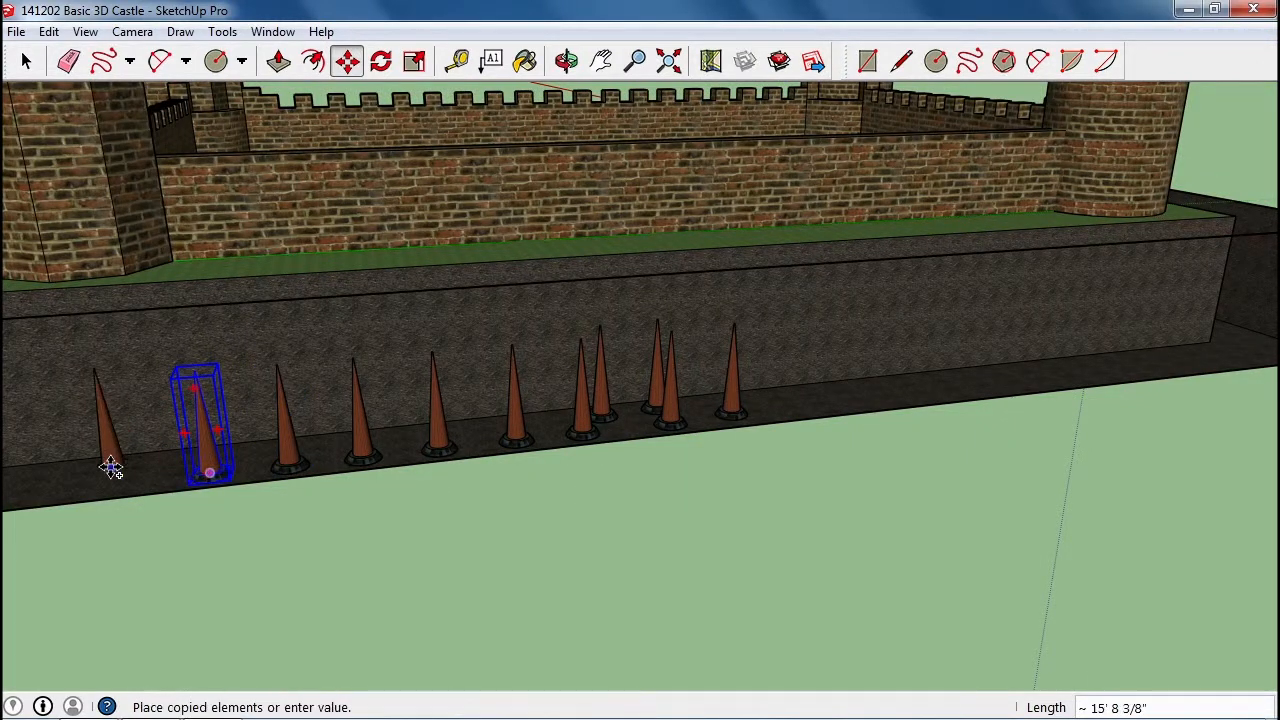
click(100, 471)
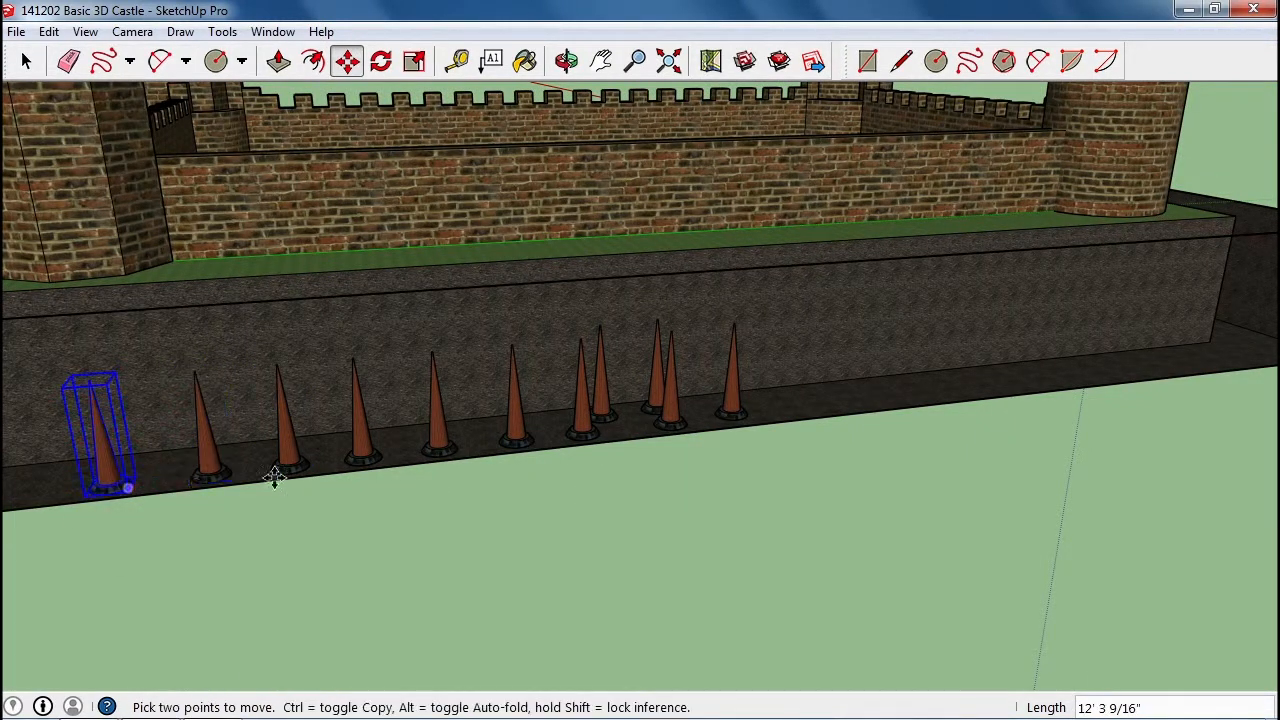
Step: Copy a spike a short distance past the opposite end of the row on the moat floor
click(679, 419)
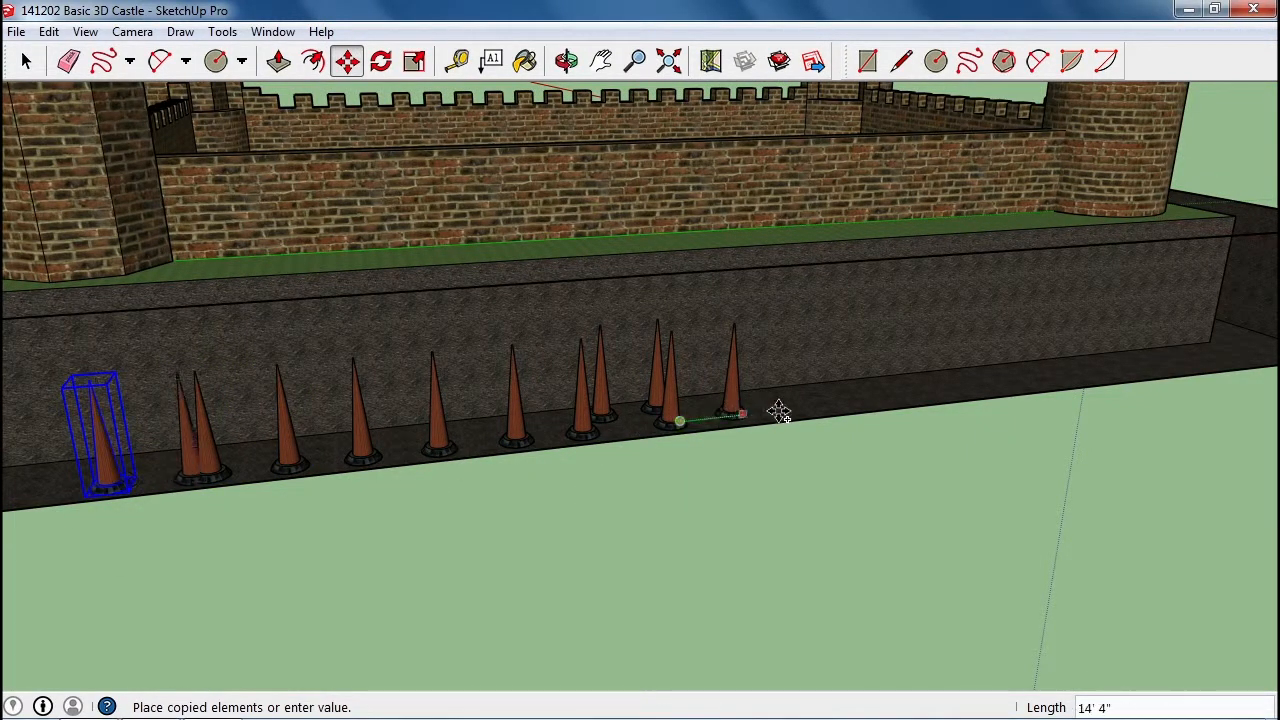
click(1192, 368)
click(797, 405)
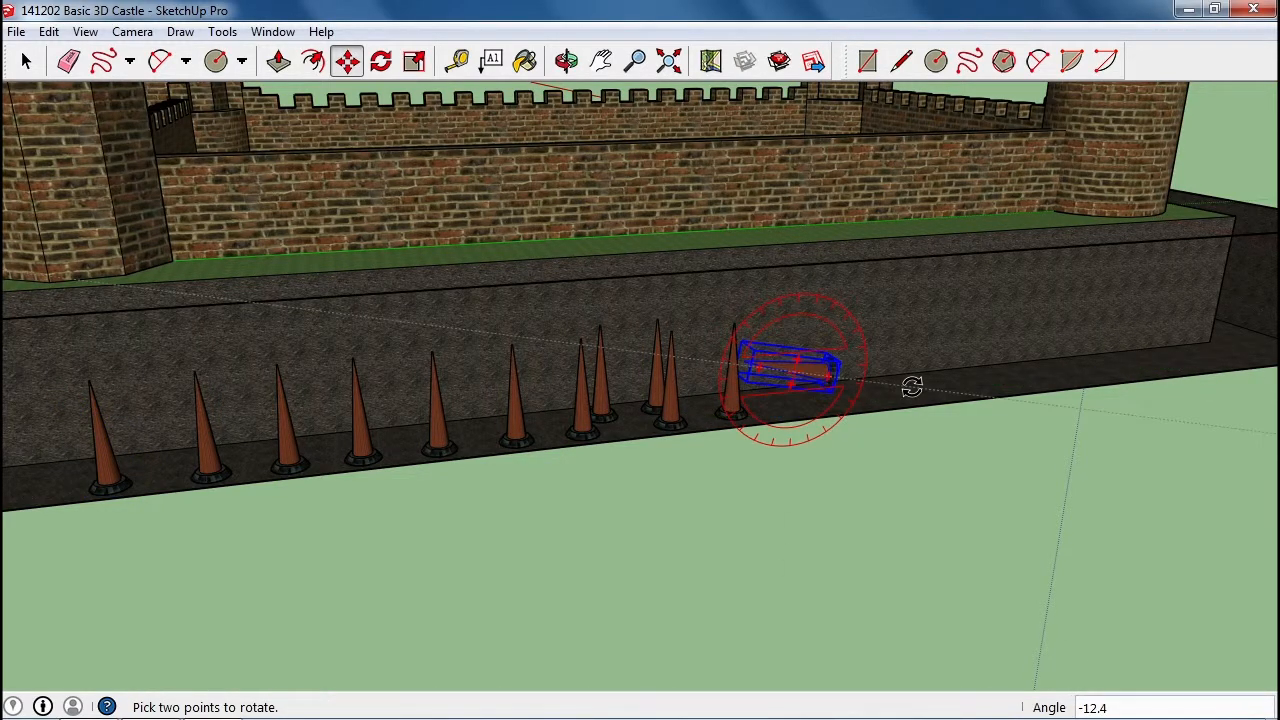
key(Escape)
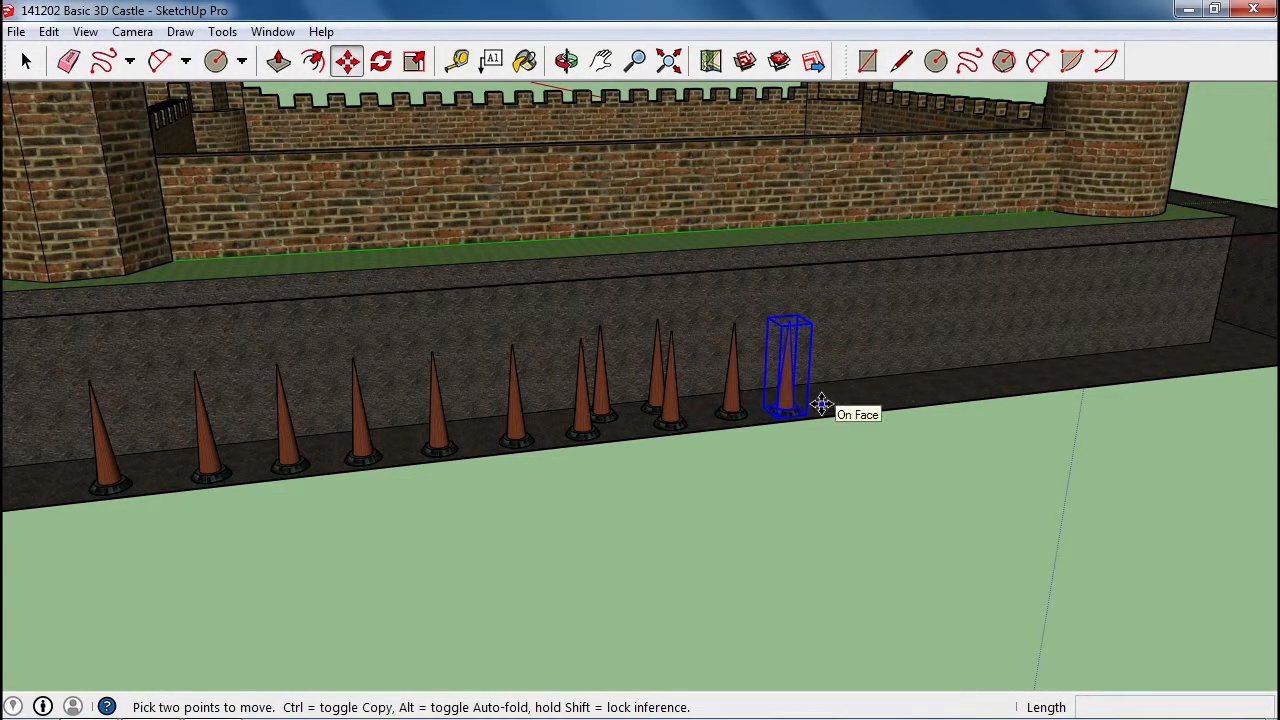
Step: Extend the spike row with five more copies toward the moat's far corner, the last one spaced about 15' 4"
click(789, 393)
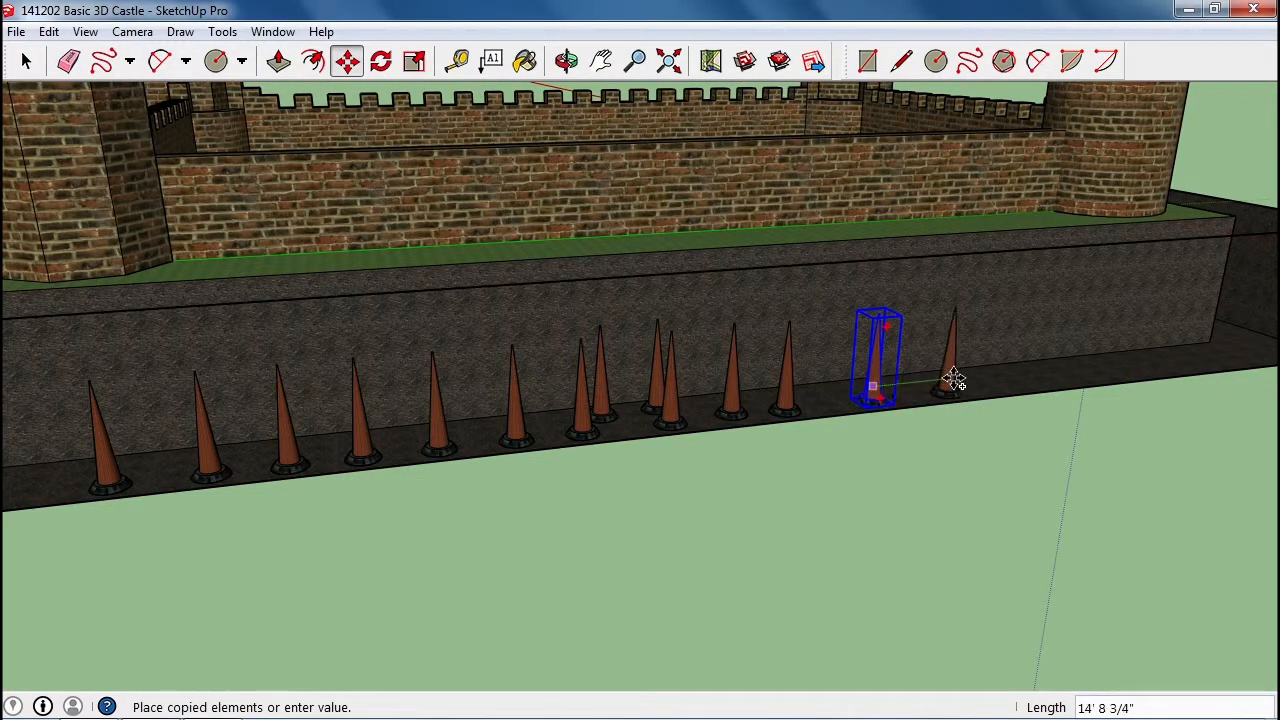
click(1053, 371)
click(1053, 377)
key(ctrl)
click(1122, 362)
click(1121, 368)
key(ctrl)
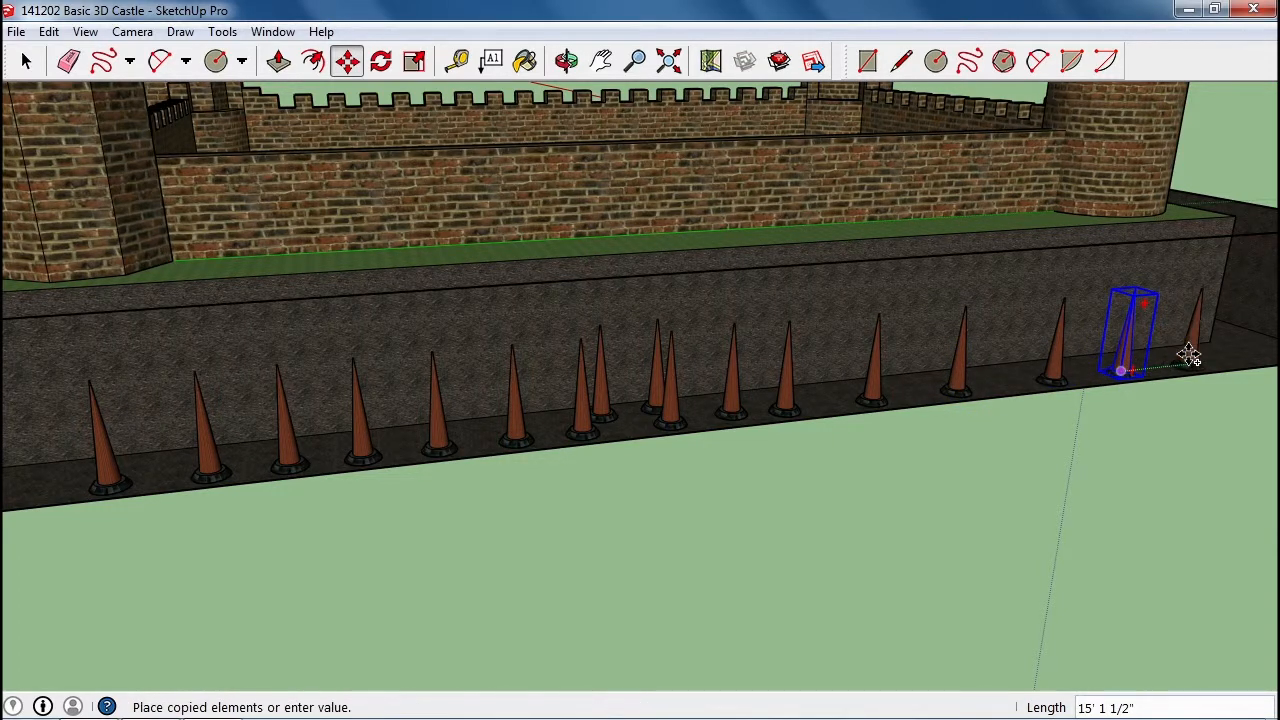
click(1196, 362)
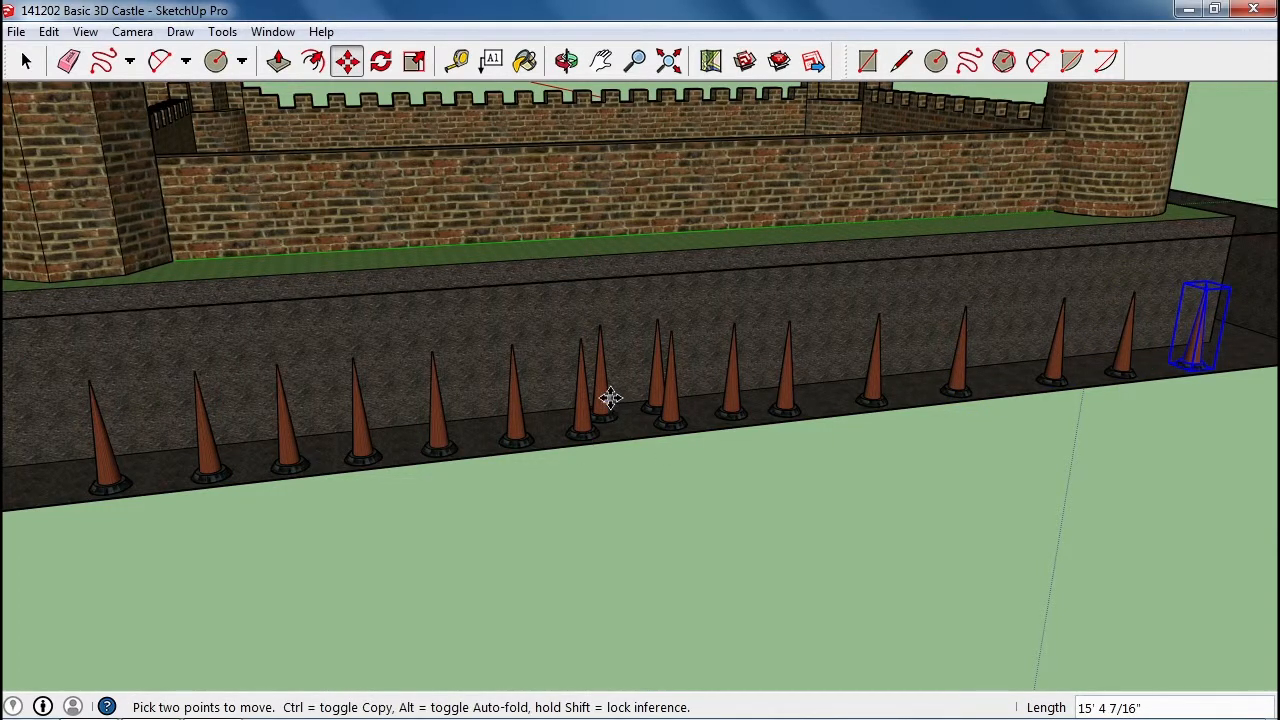
Step: Add two spike copies beyond the row's near end by the adjoining moat side, the last one spaced about 13' 7"
middle_drag(476, 437, 694, 434)
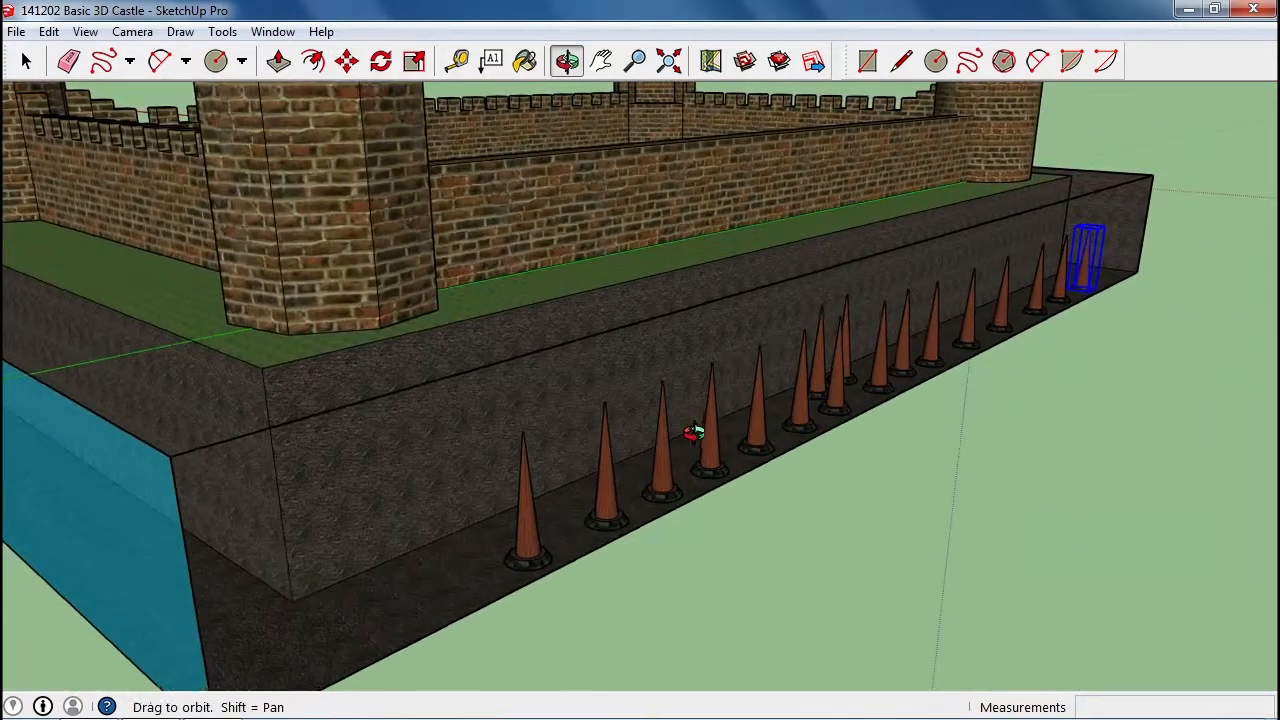
key(space)
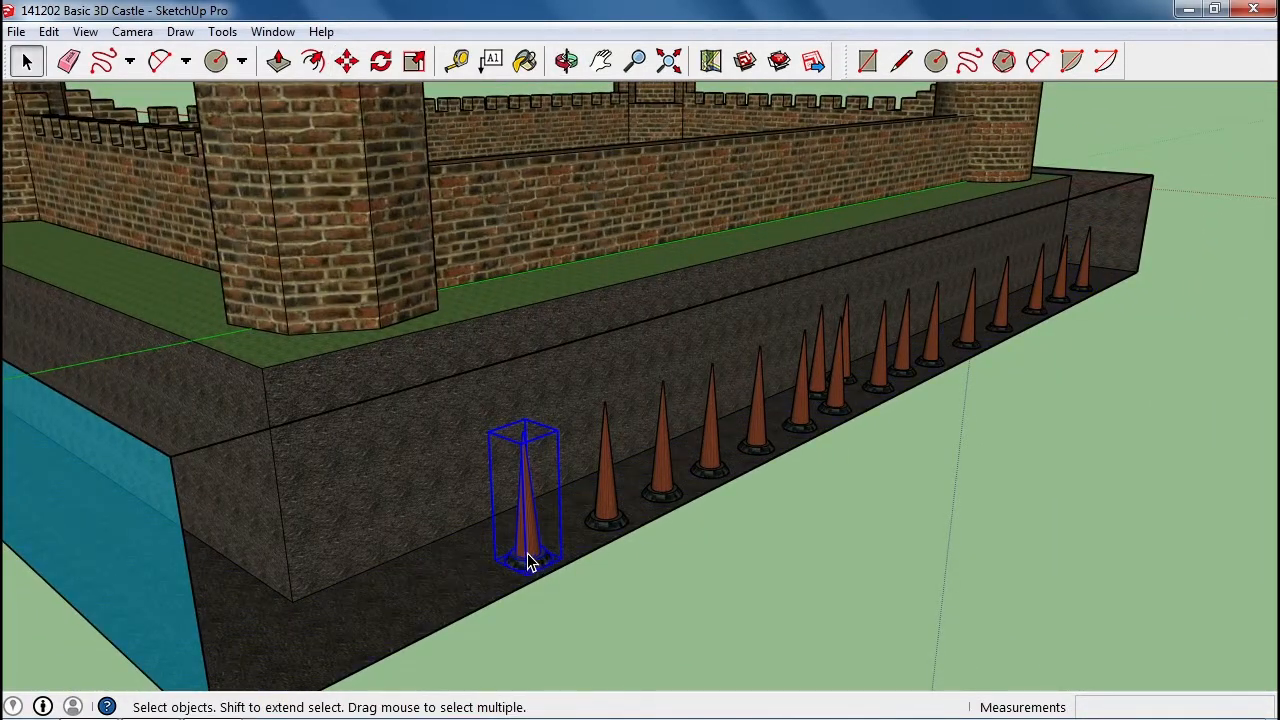
key(m)
key(ctrl)
click(527, 551)
click(441, 560)
key(ctrl)
click(524, 553)
click(431, 608)
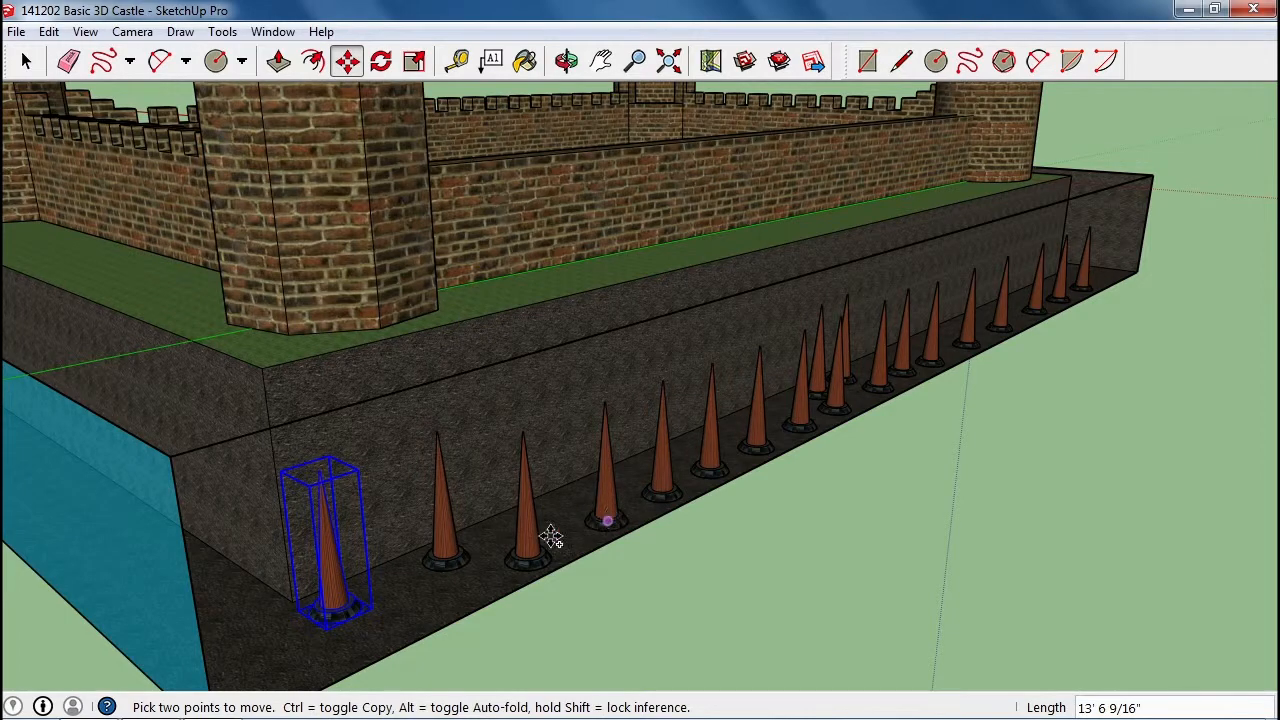
Step: Fill the near half of the back row with four staggered spike copies, the last two spaced about 14' 8" and 12' 3"
key(ctrl)
click(527, 553)
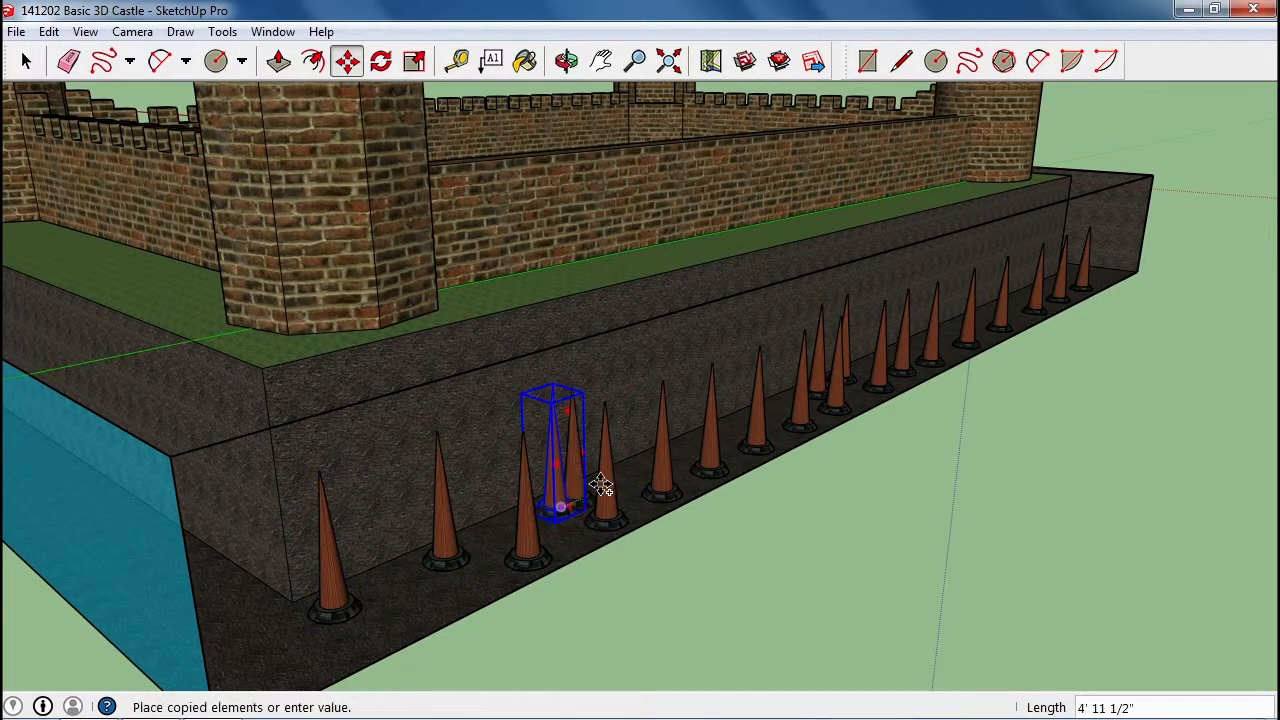
click(651, 458)
middle_drag(651, 458, 495, 572)
click(426, 578)
click(523, 545)
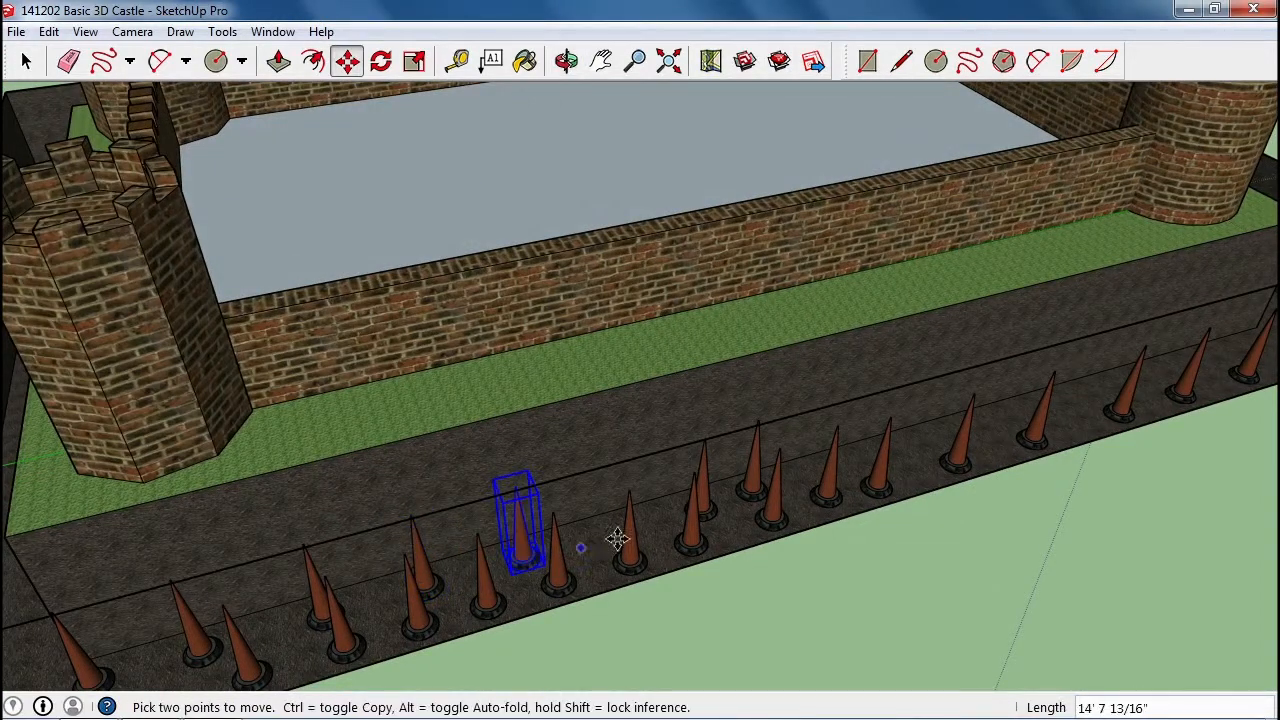
click(508, 545)
click(598, 542)
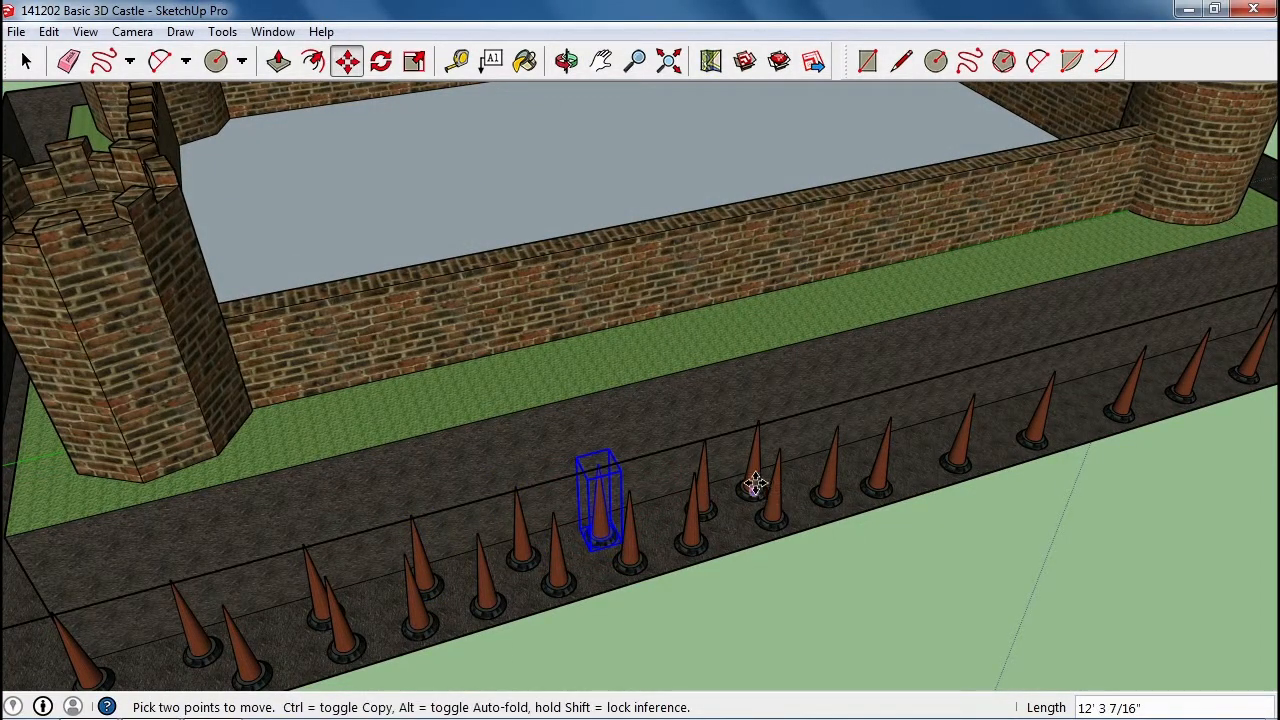
Step: Copy the back-row spike near the middle four times along the inner side of the moat floor, the first about 30' away
key(space)
click(757, 490)
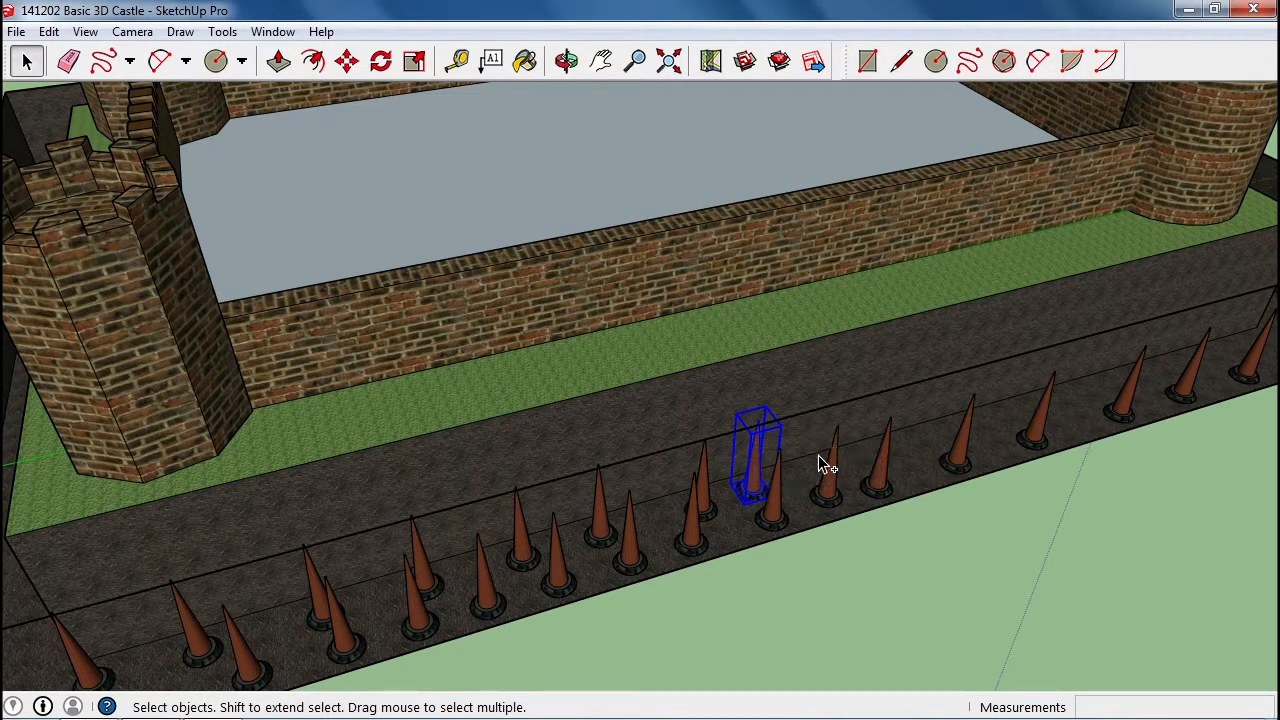
key(m)
key(ctrl)
click(755, 491)
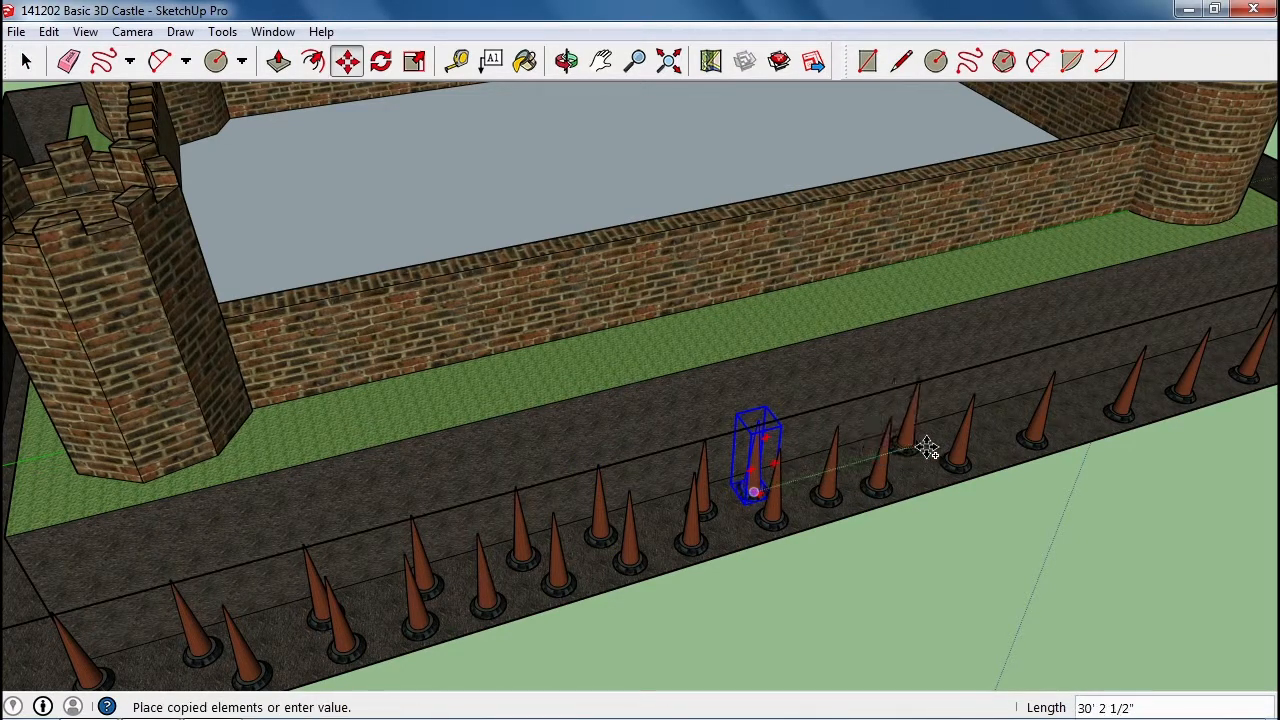
click(917, 452)
click(919, 445)
click(987, 422)
click(987, 422)
click(1076, 396)
click(1073, 398)
click(1153, 375)
Step: Continue the back row with two more spike copies up to the round tower's moat corner
middle_drag(1211, 359, 1170, 472)
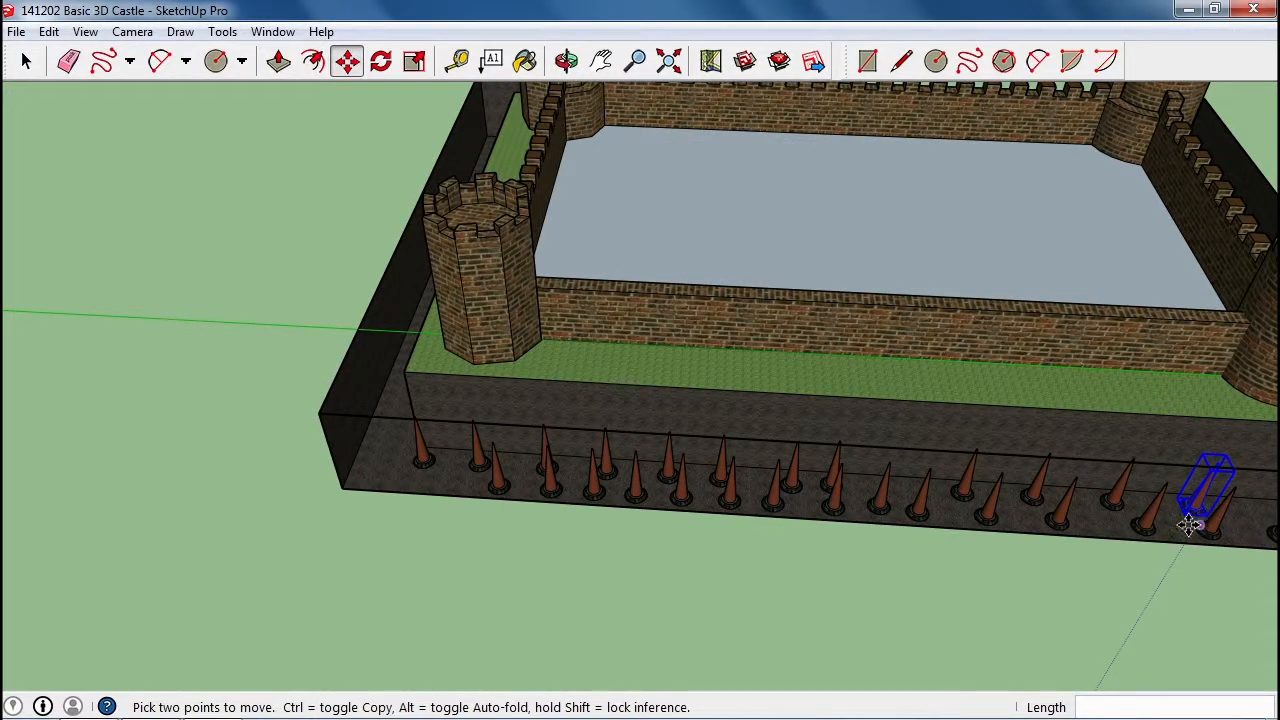
middle_drag(1134, 557, 908, 497)
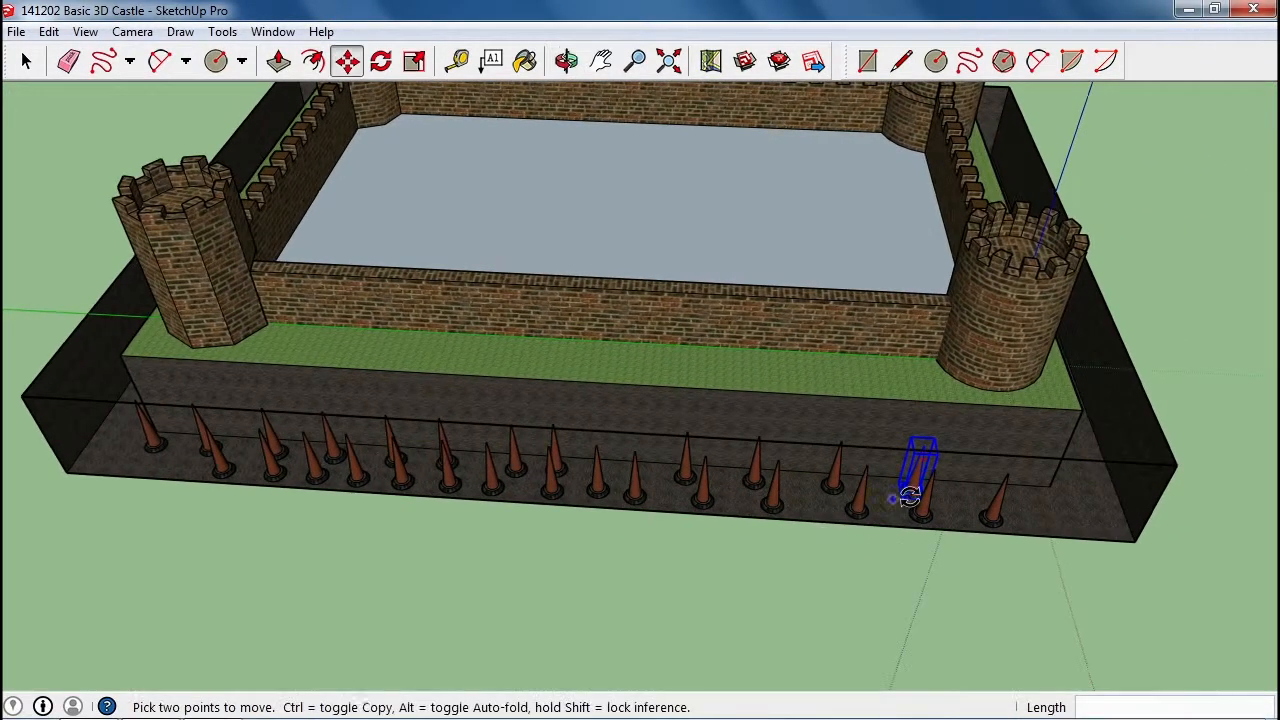
click(908, 490)
click(959, 502)
click(962, 494)
key(ctrl)
click(1035, 500)
middle_drag(723, 534, 338, 479)
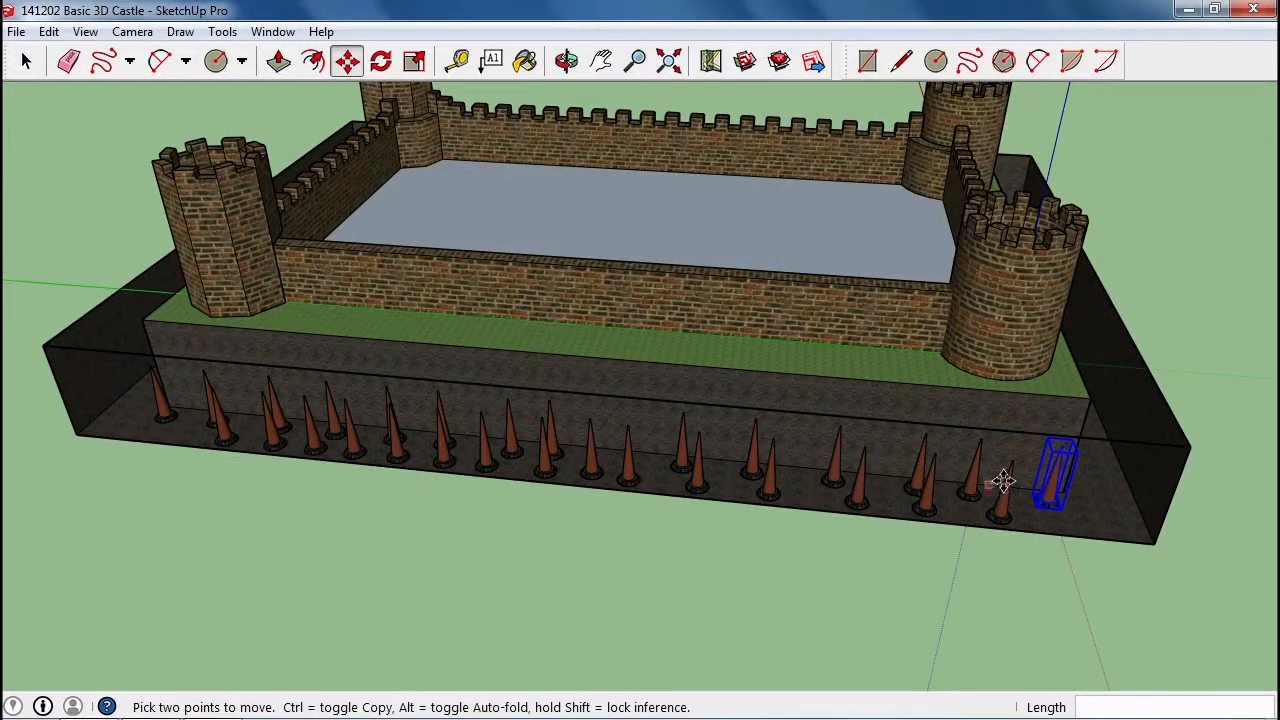
Step: Select all the spikes along this side of the moat and make them into one group
key(space)
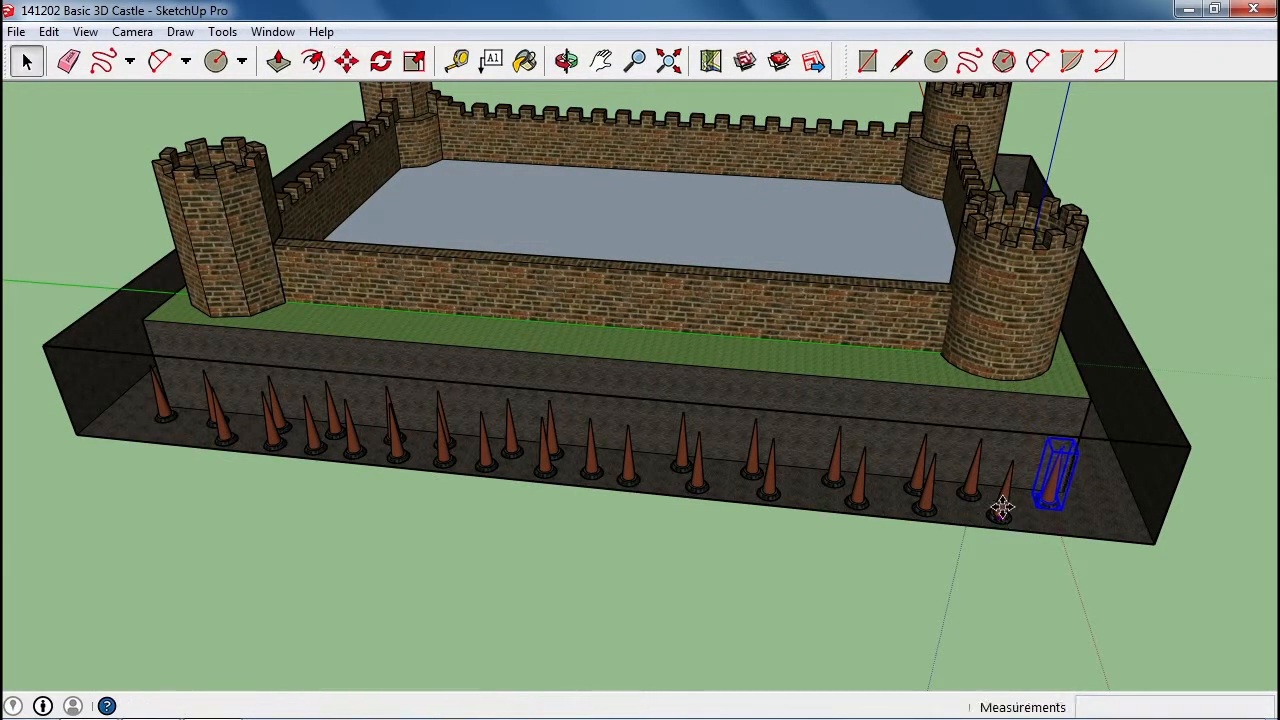
click(1004, 509)
shift+click(1047, 494)
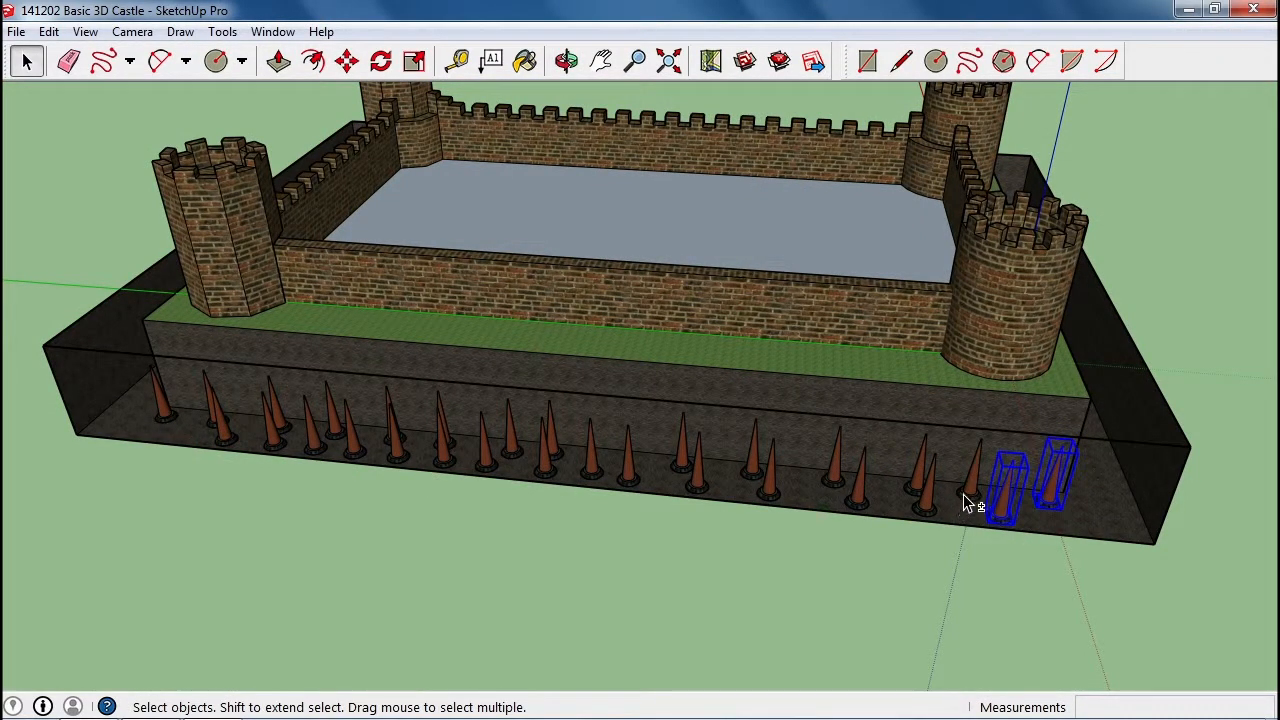
shift+click(965, 494)
shift+click(926, 505)
shift+click(860, 497)
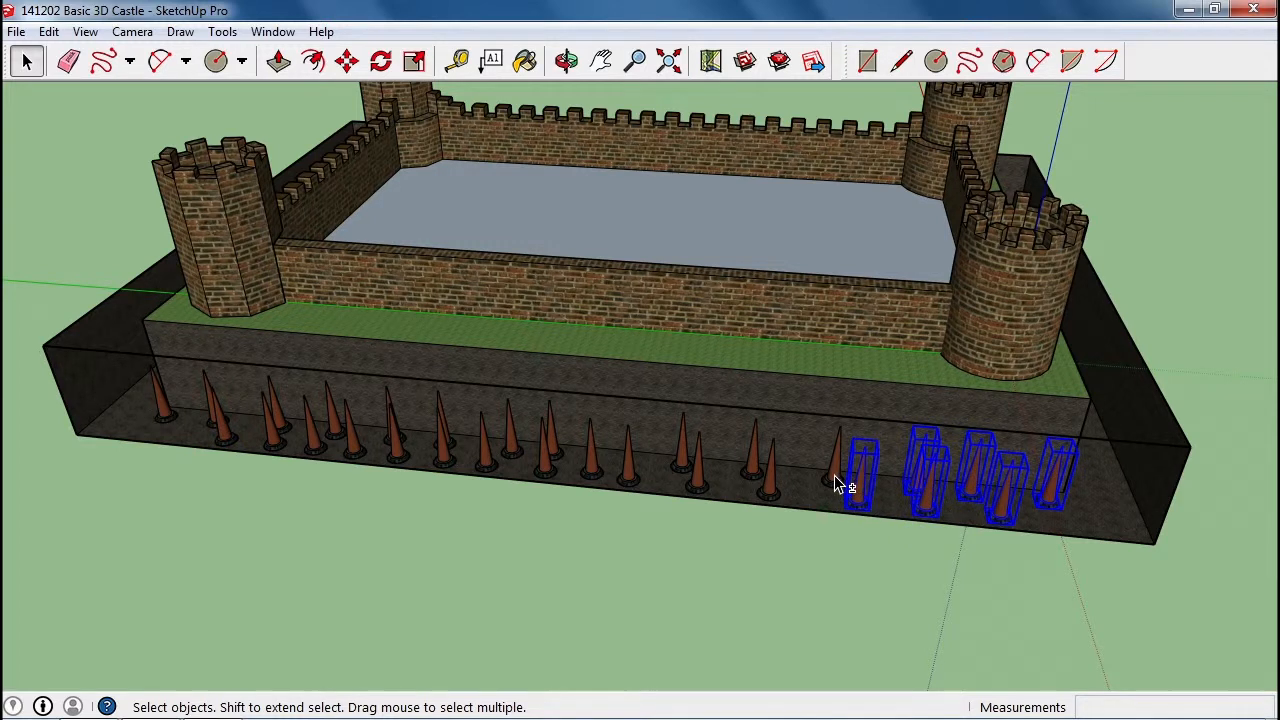
shift+click(758, 482)
shift+click(690, 484)
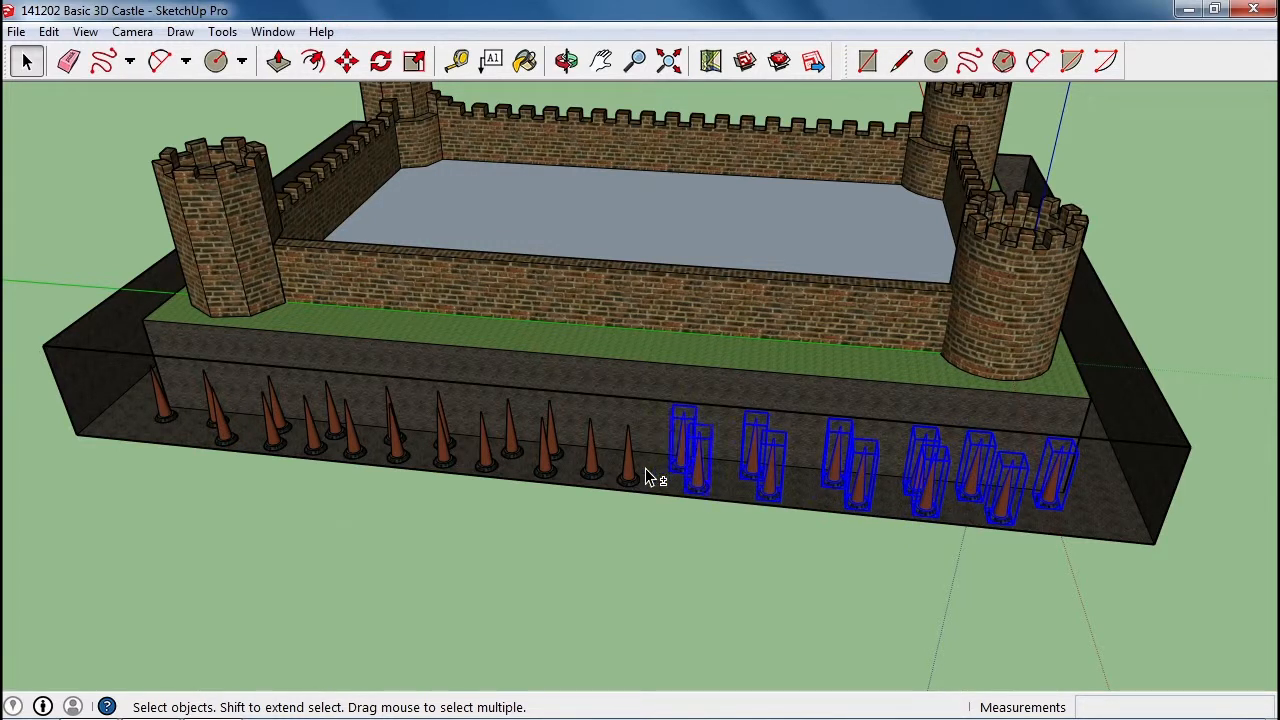
shift+click(555, 450)
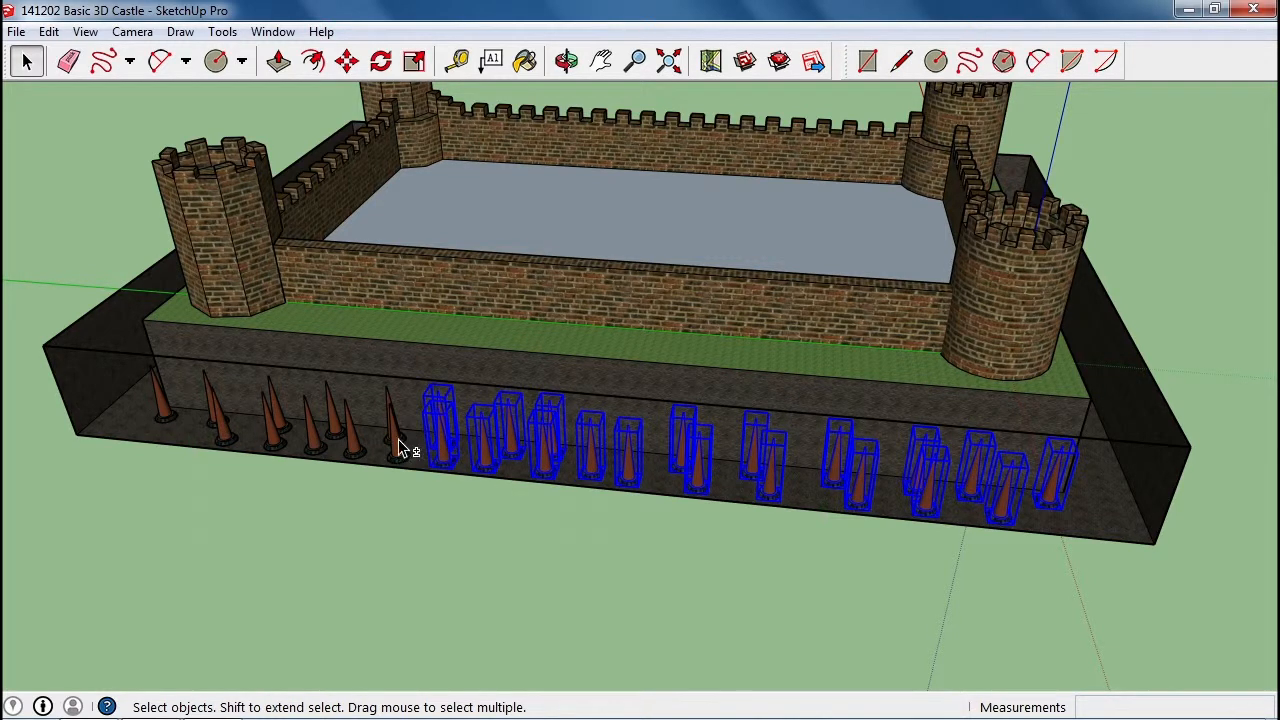
middle_drag(386, 440, 566, 528)
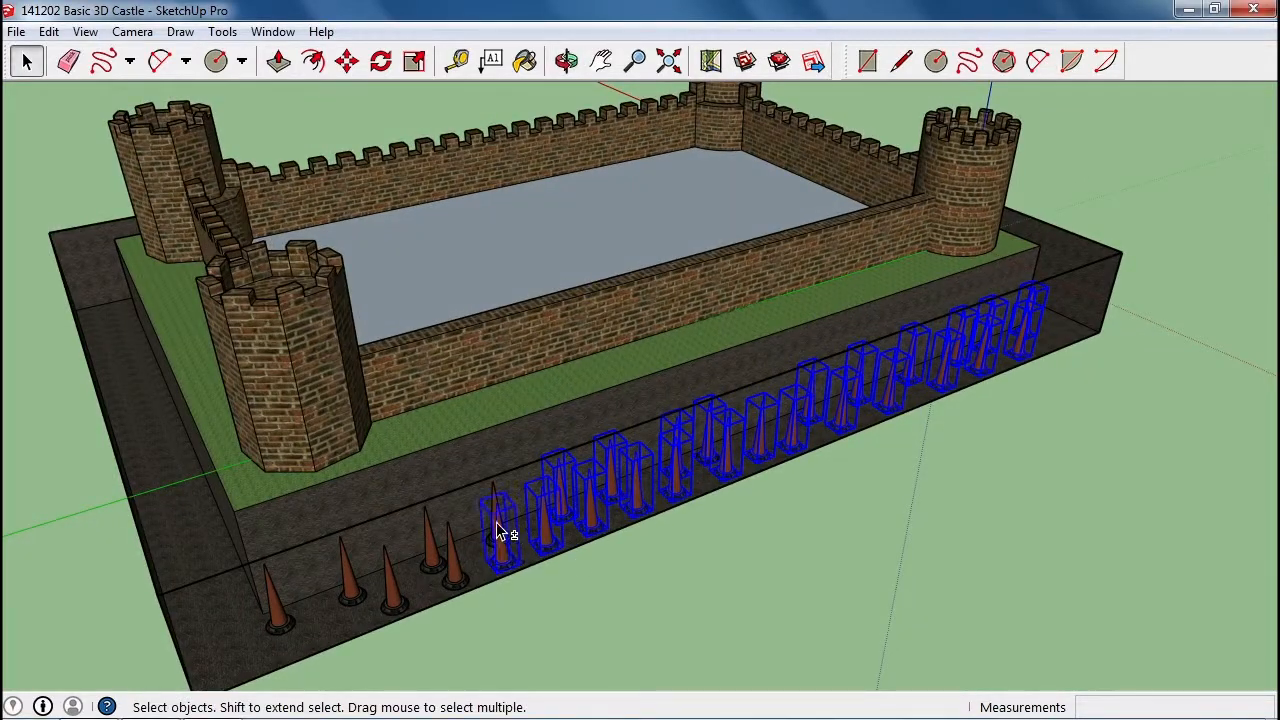
shift+click(428, 535)
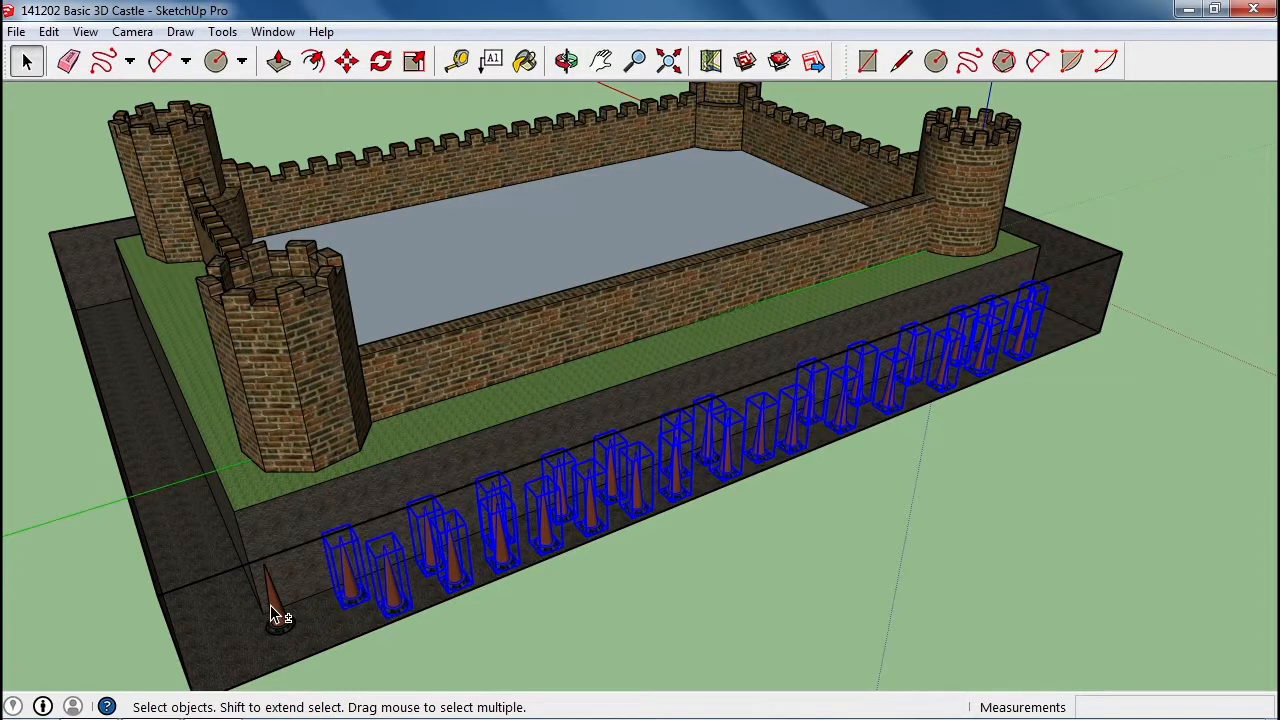
right_click(457, 567)
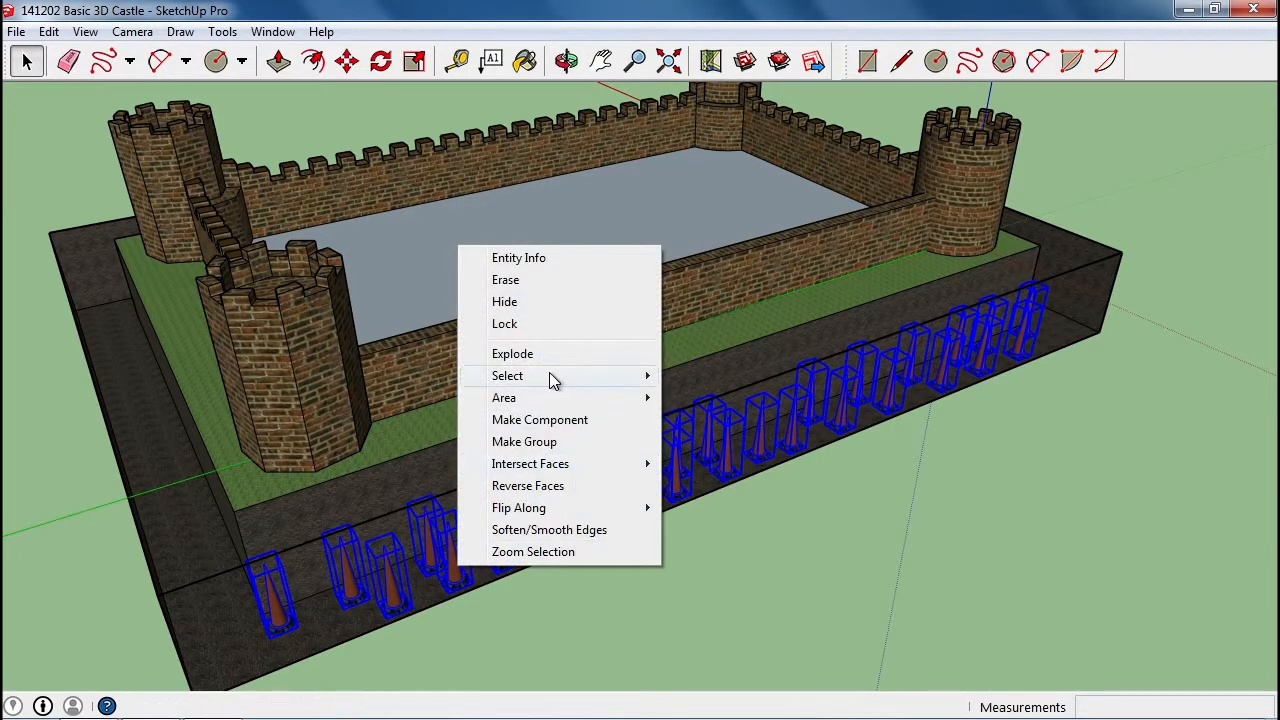
mouse_move(548, 376)
click(548, 443)
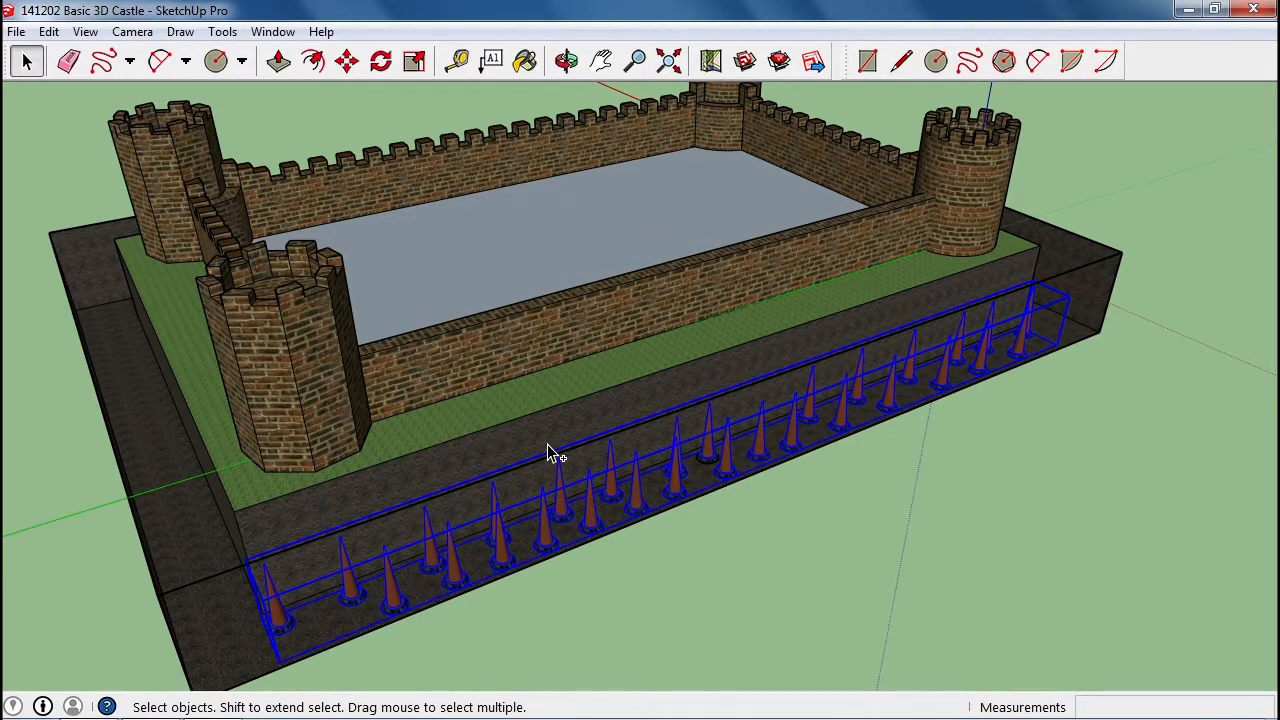
Step: Copy the spike group and paste it onto the moat floor on the opposite long side of the castle
key(ctrl+c)
key(ctrl+v)
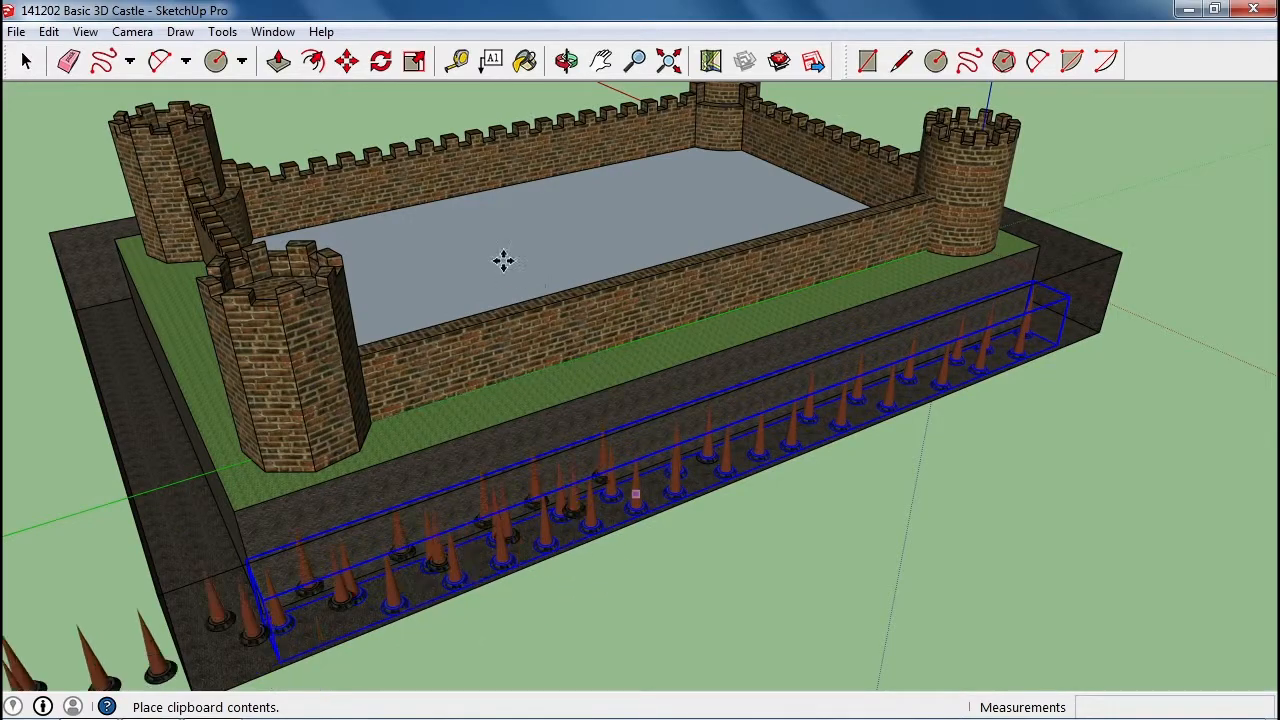
middle_drag(503, 191, 914, 226)
middle_drag(272, 217, 443, 200)
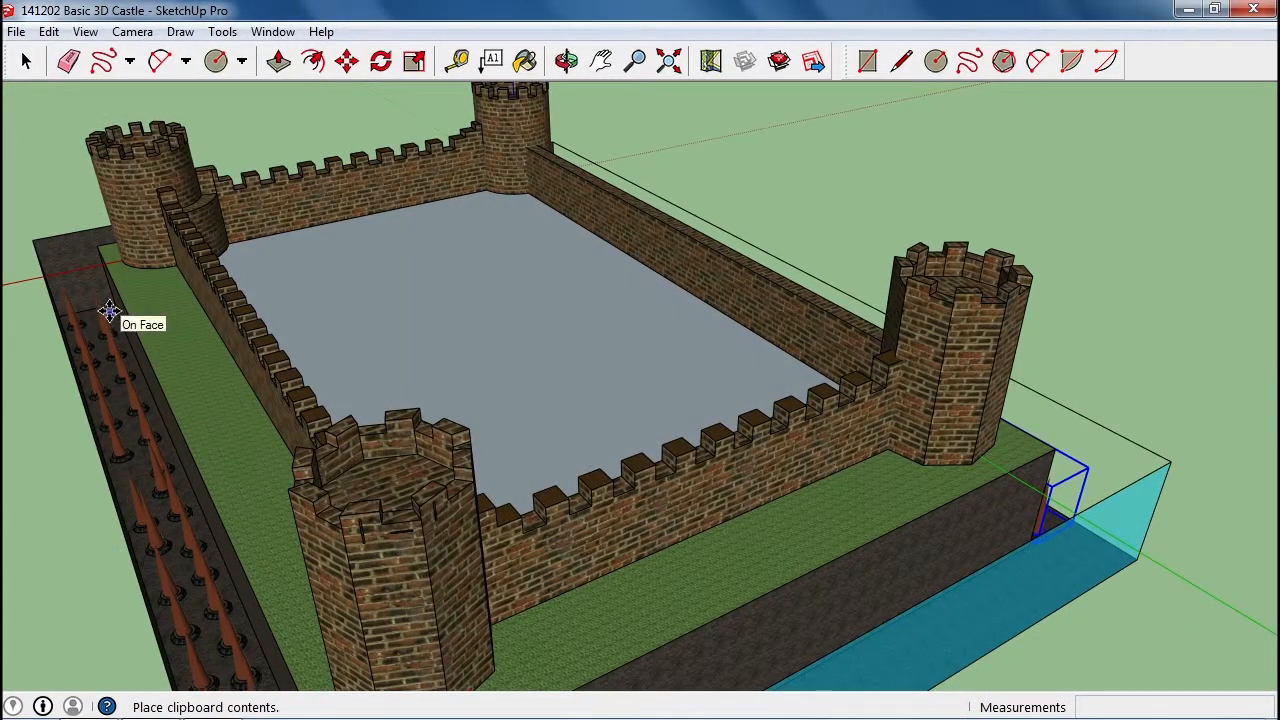
click(100, 316)
Step: Delete the moat's outer wall face covering the pasted spike group
mouse_move(123, 366)
middle_down()
mouse_move(57, 434)
mouse_move(280, 303)
mouse_move(443, 357)
mouse_move(443, 523)
mouse_move(620, 451)
mouse_move(840, 448)
mouse_move(916, 461)
mouse_move(903, 457)
middle_up()
key(space)
click(717, 497)
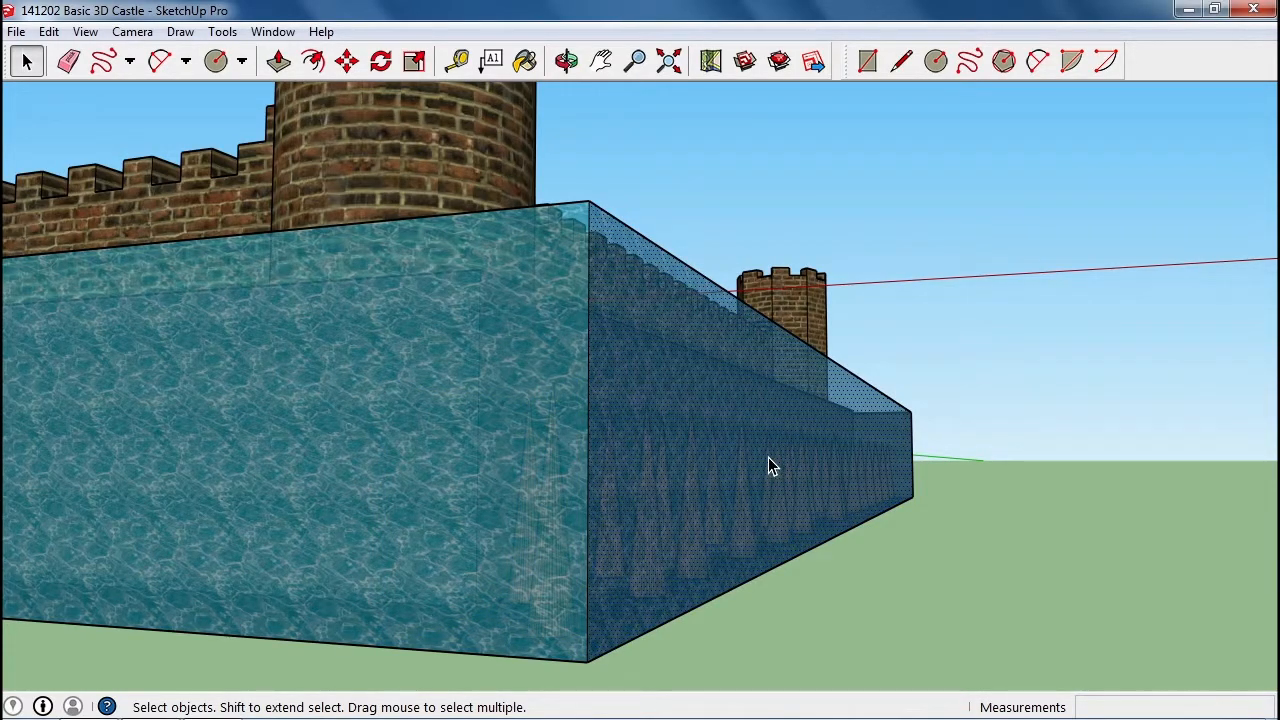
key(Delete)
Step: Retrace a vertical corner edge on each open long side of the moat to restore both outer wall faces
middle_drag(768, 457, 492, 544)
scroll(492, 544, down, 2)
middle_drag(378, 518, 306, 450)
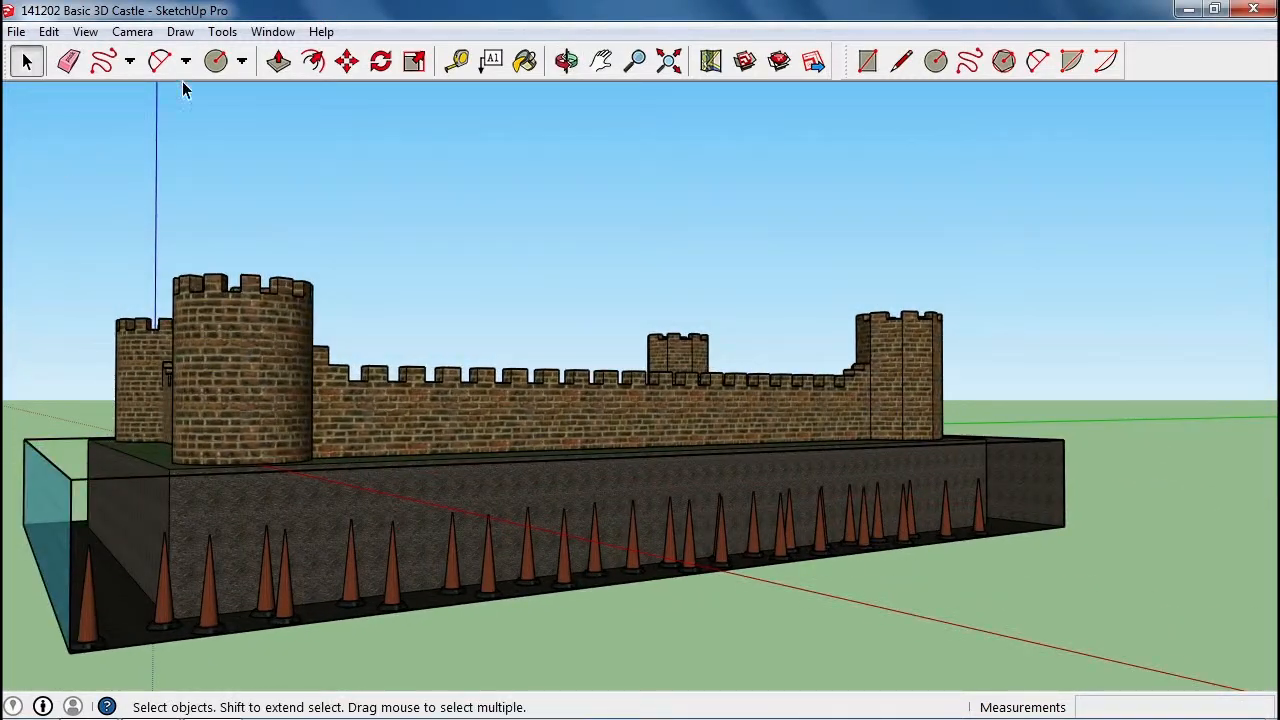
click(129, 61)
click(128, 86)
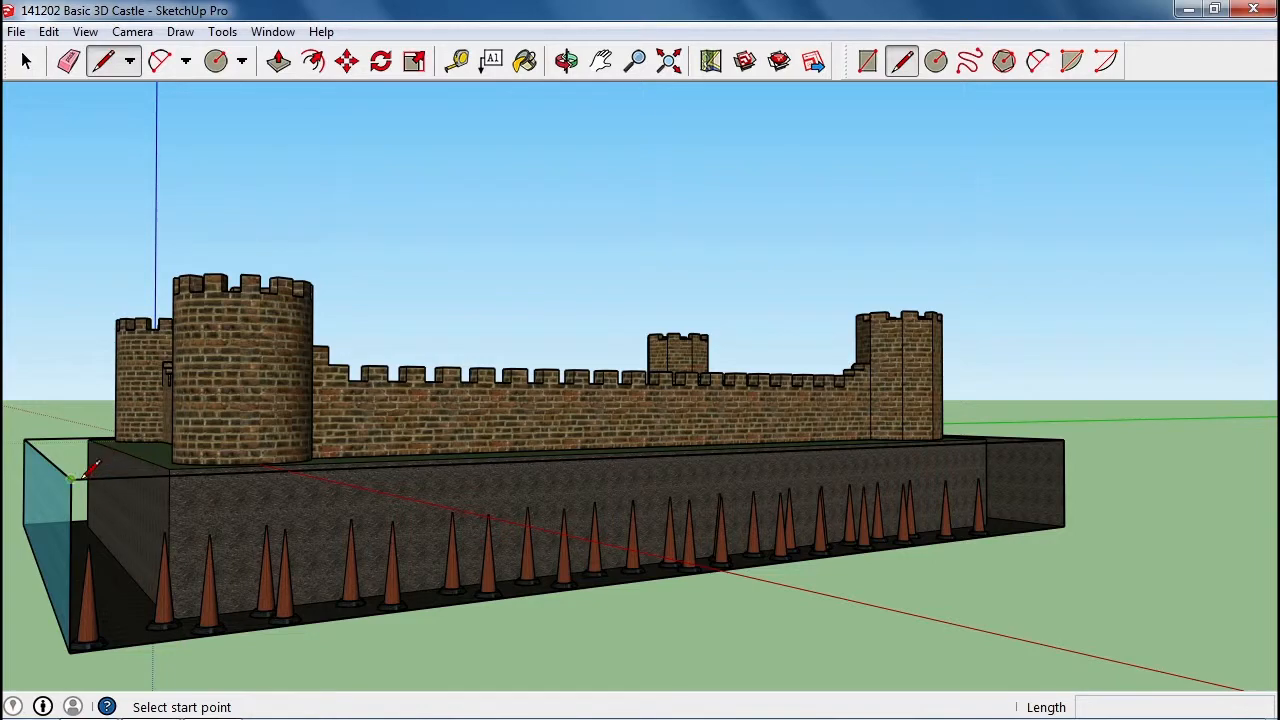
click(71, 478)
click(70, 650)
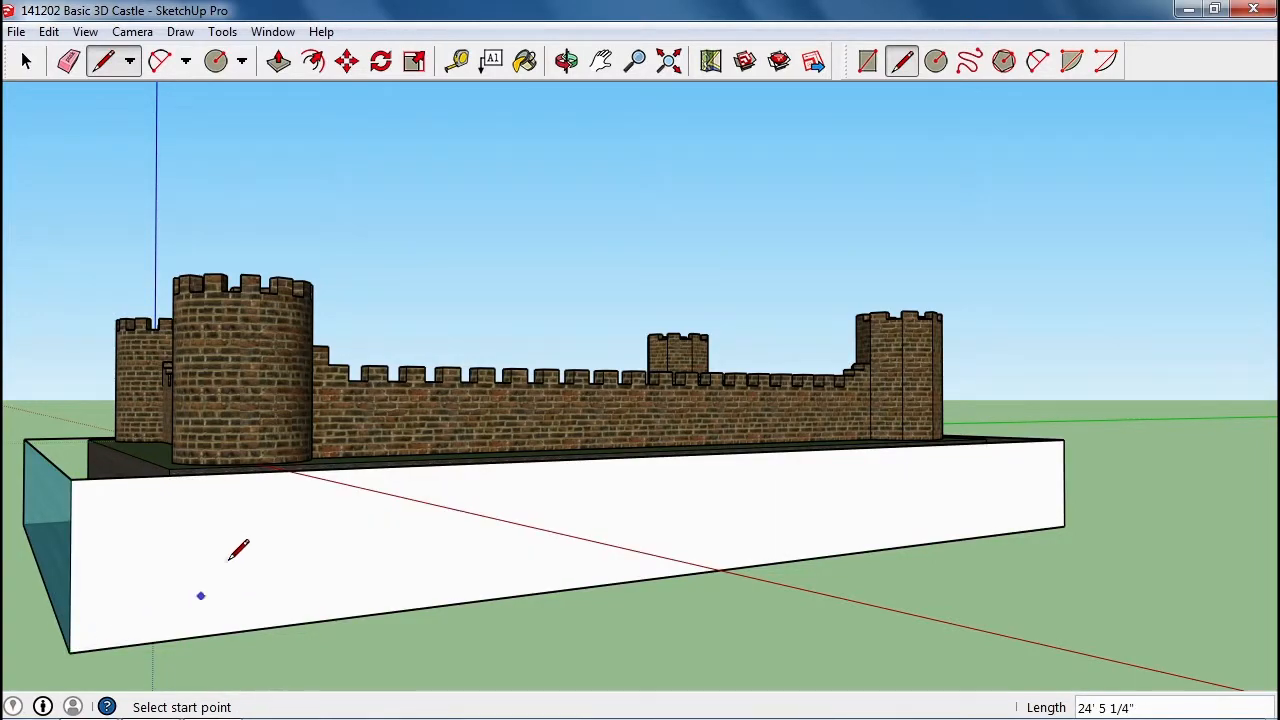
middle_drag(157, 510, 1005, 403)
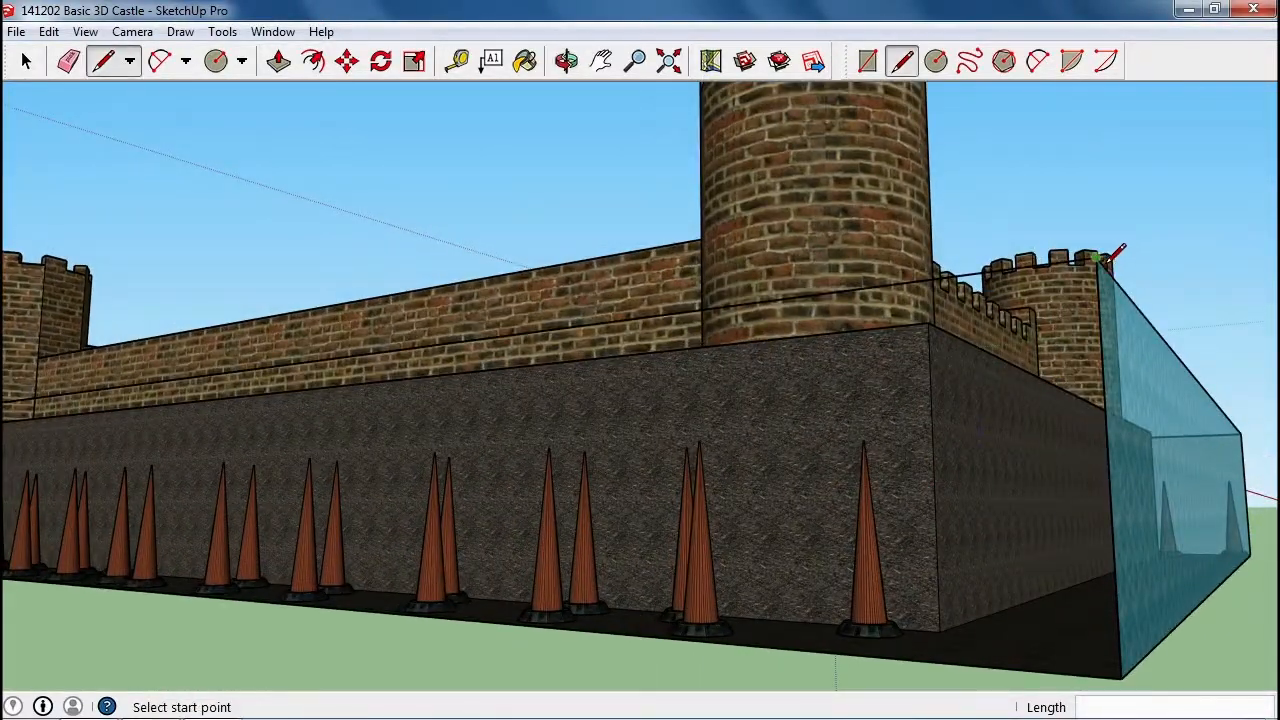
click(1121, 677)
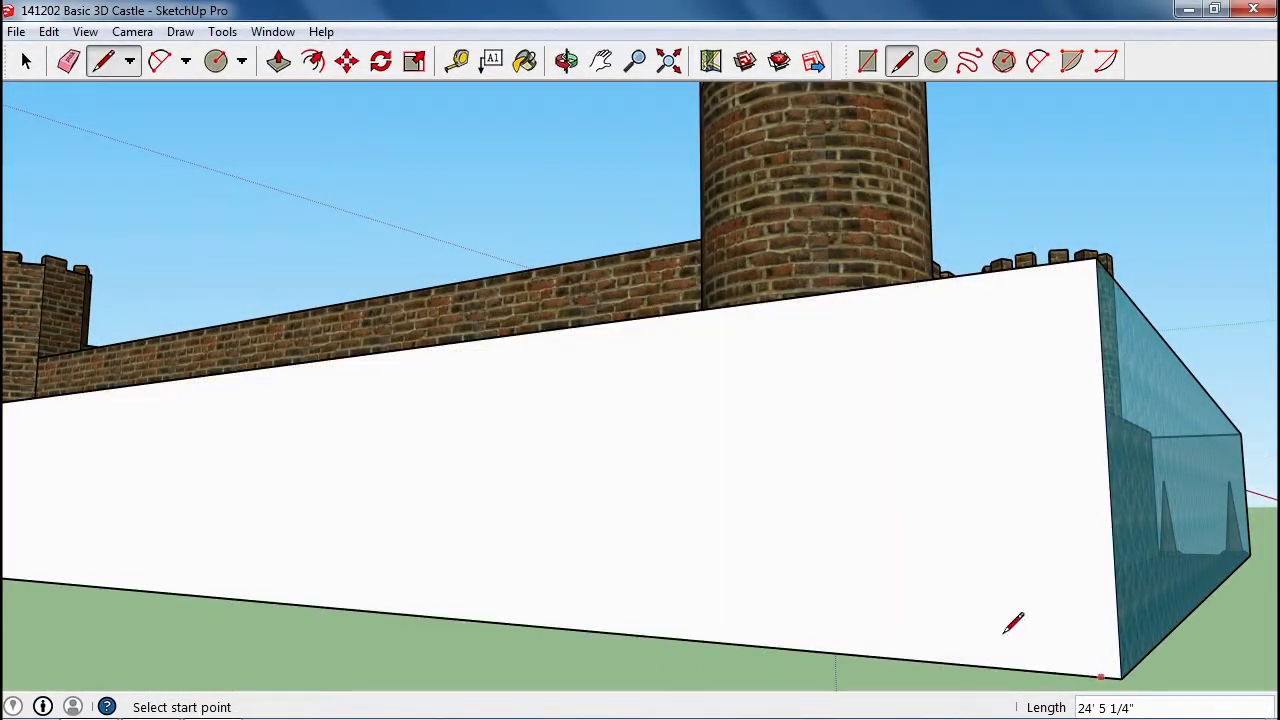
Step: Paint the restored outer wall face with Translucent_Glass_Tinted and set the material's opacity to 31
click(525, 61)
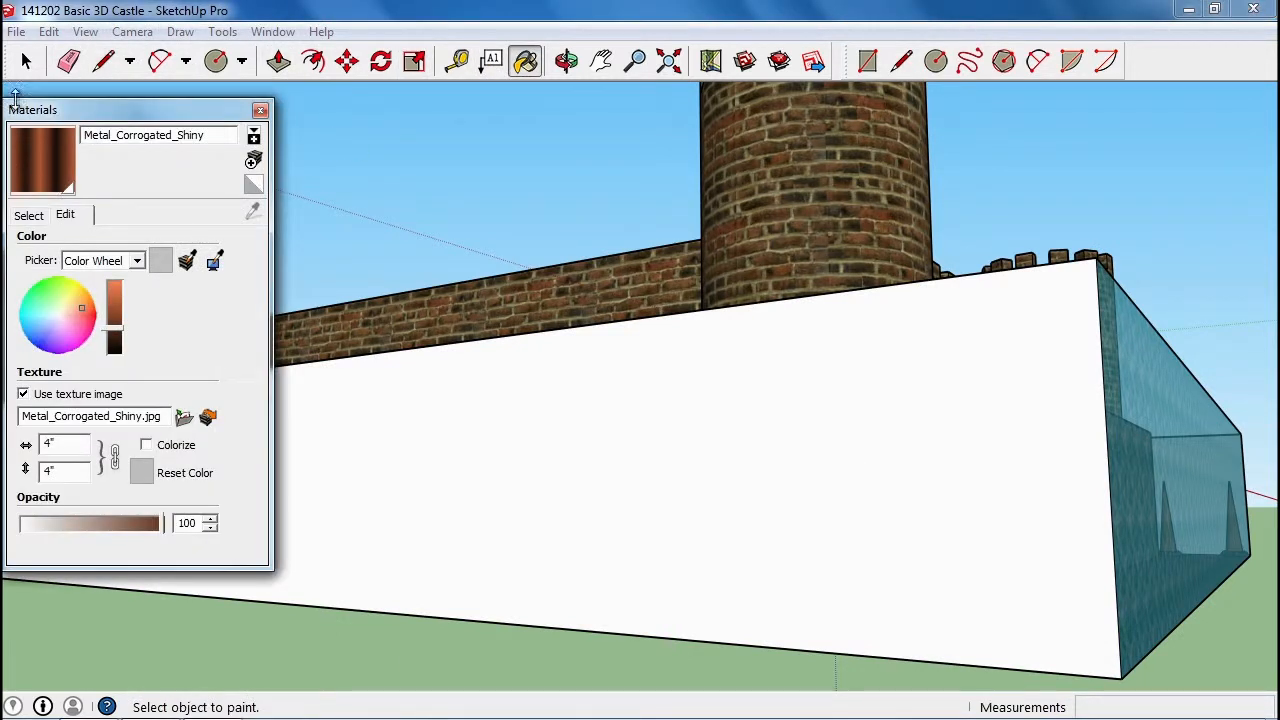
click(27, 216)
click(118, 241)
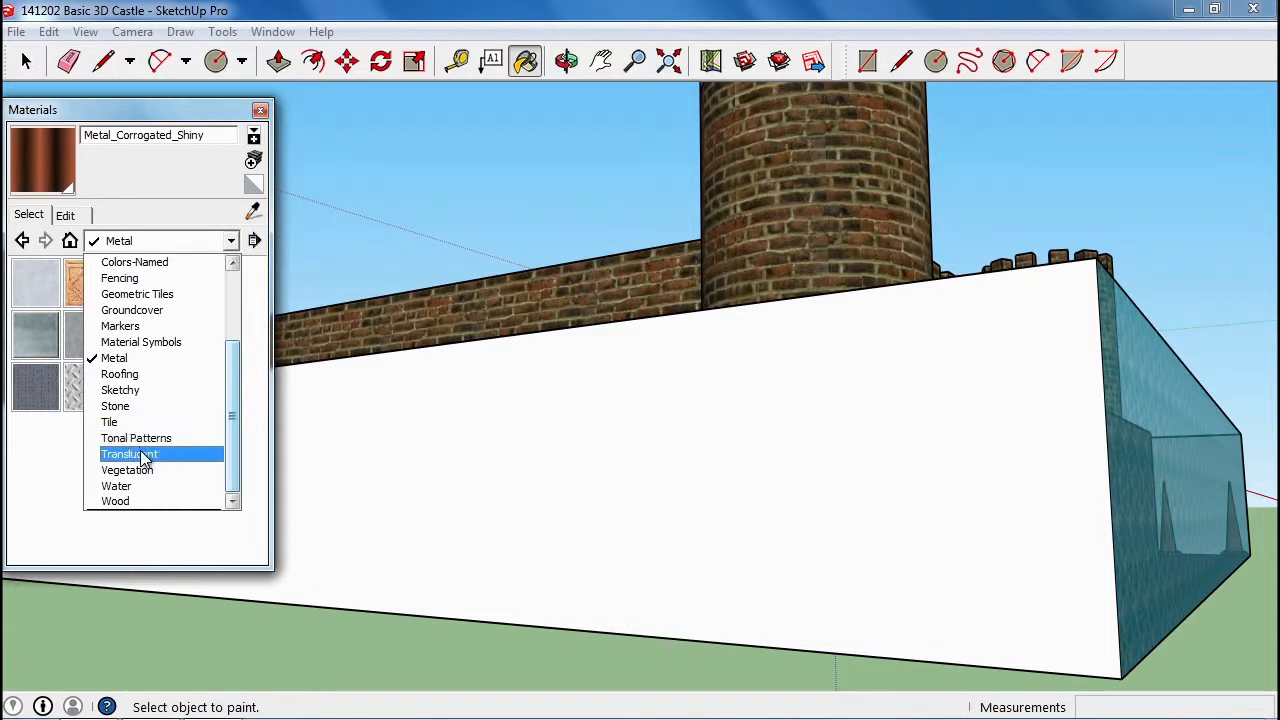
click(142, 456)
click(38, 388)
click(458, 530)
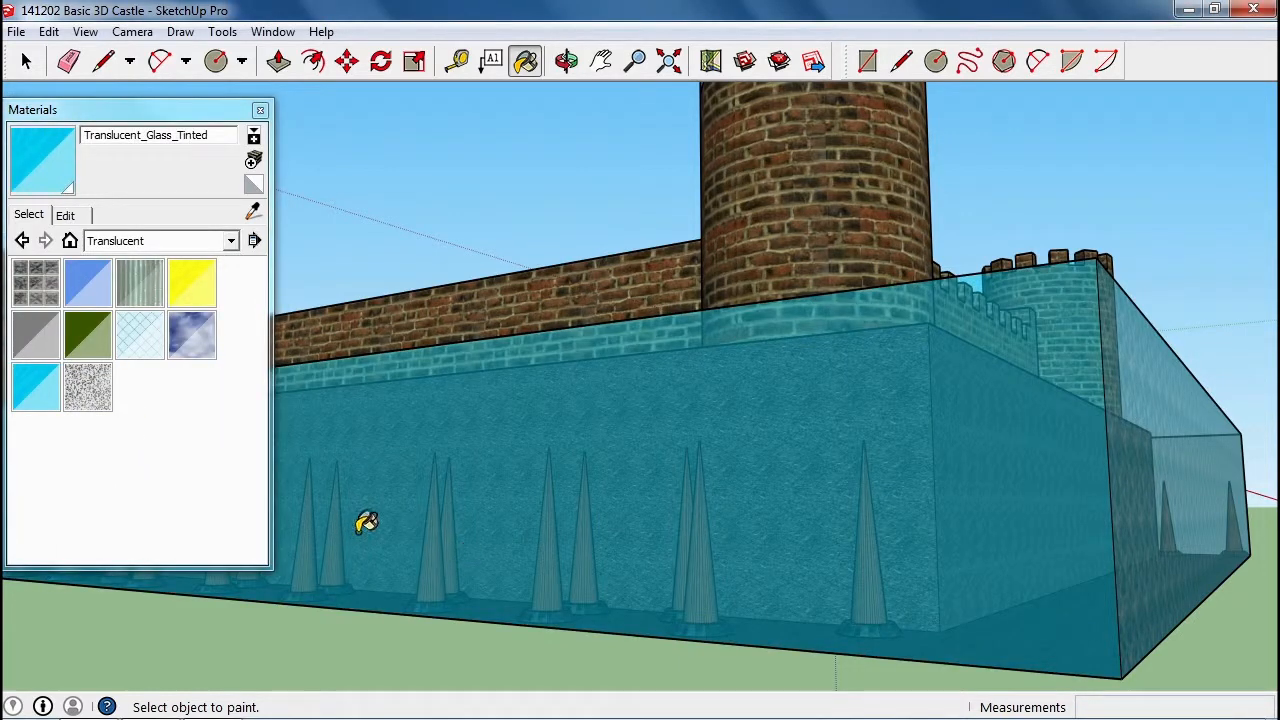
click(66, 216)
drag(83, 528, 66, 527)
Step: Examine the castle, its spiked moat and the translucent outer walls from all around and above
middle_drag(527, 417, 1020, 437)
mouse_move(777, 503)
middle_down()
mouse_move(871, 649)
mouse_move(977, 596)
mouse_move(1020, 594)
mouse_move(1126, 551)
mouse_move(1055, 556)
mouse_move(1043, 551)
mouse_move(1049, 520)
mouse_move(831, 514)
mouse_move(771, 491)
mouse_move(777, 410)
mouse_move(640, 371)
mouse_move(890, 400)
middle_up()
middle_drag(666, 391, 860, 408)
mouse_move(489, 405)
middle_down()
mouse_move(527, 404)
mouse_move(455, 560)
mouse_move(440, 545)
mouse_move(455, 608)
mouse_move(371, 611)
mouse_move(553, 528)
middle_up()
scroll(521, 391, down, 2)
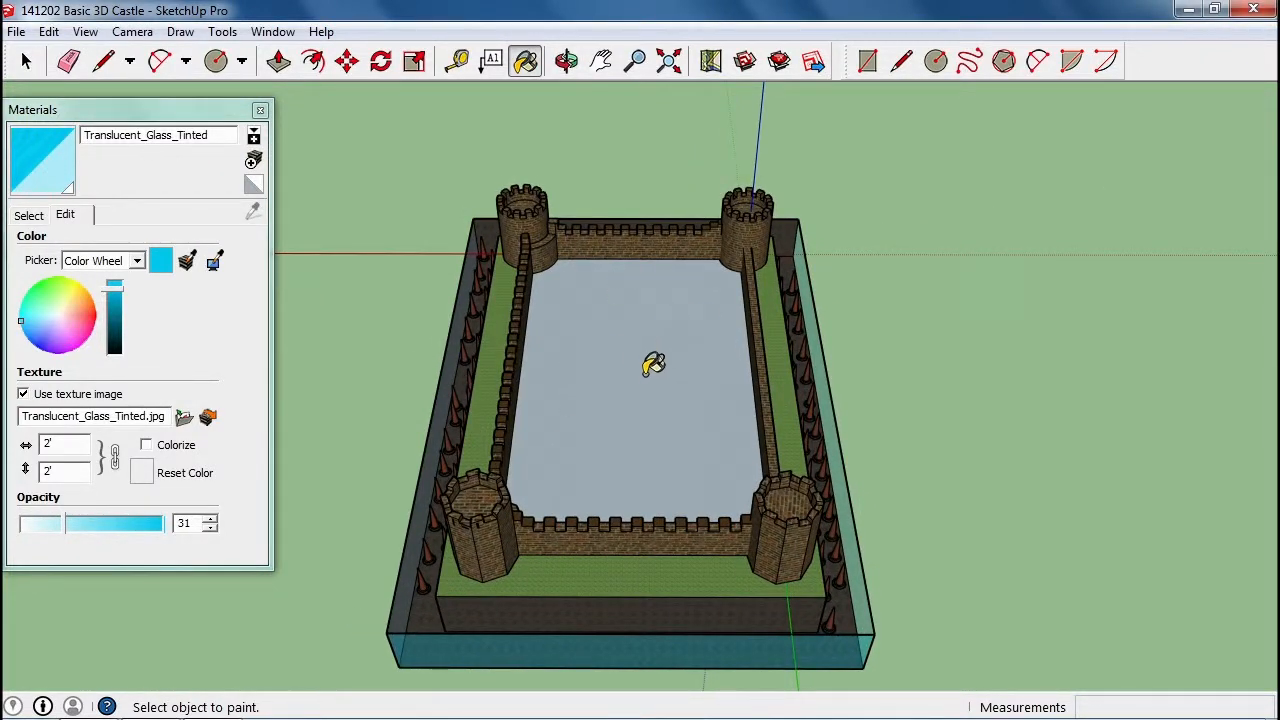
mouse_move(849, 425)
middle_down()
mouse_move(757, 386)
mouse_move(583, 392)
mouse_move(457, 363)
mouse_move(449, 286)
mouse_move(470, 280)
middle_up()
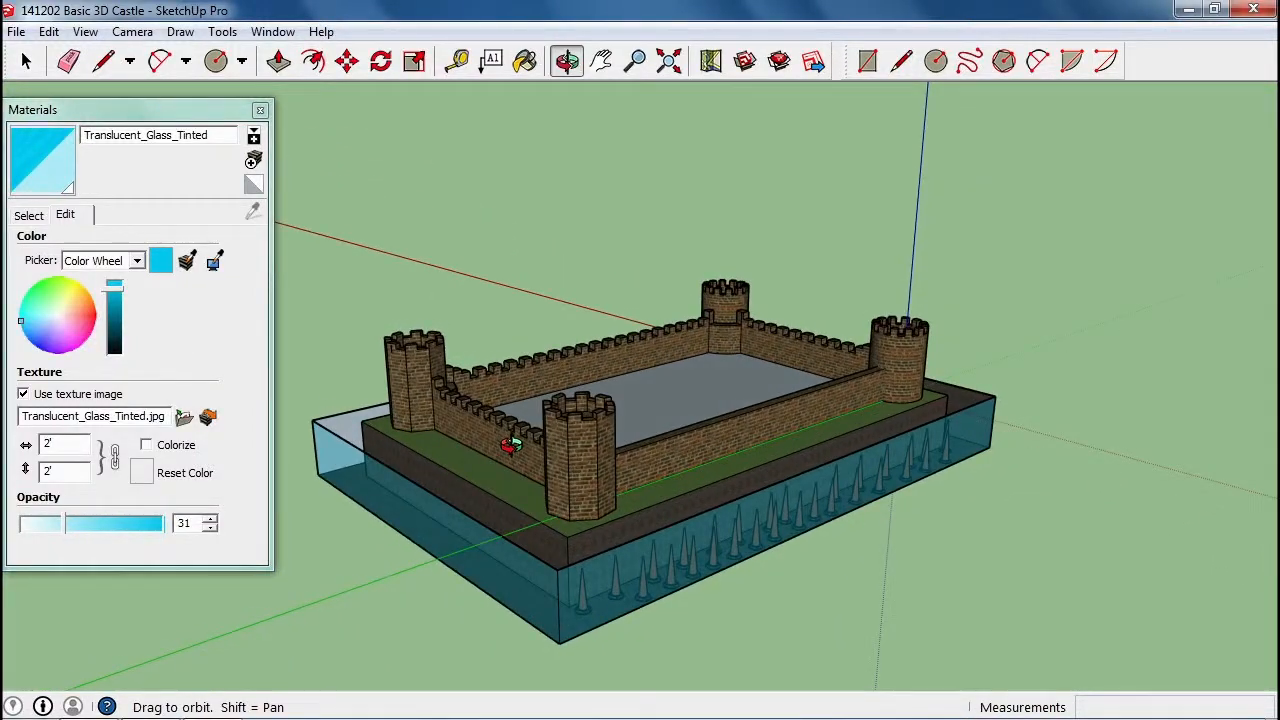